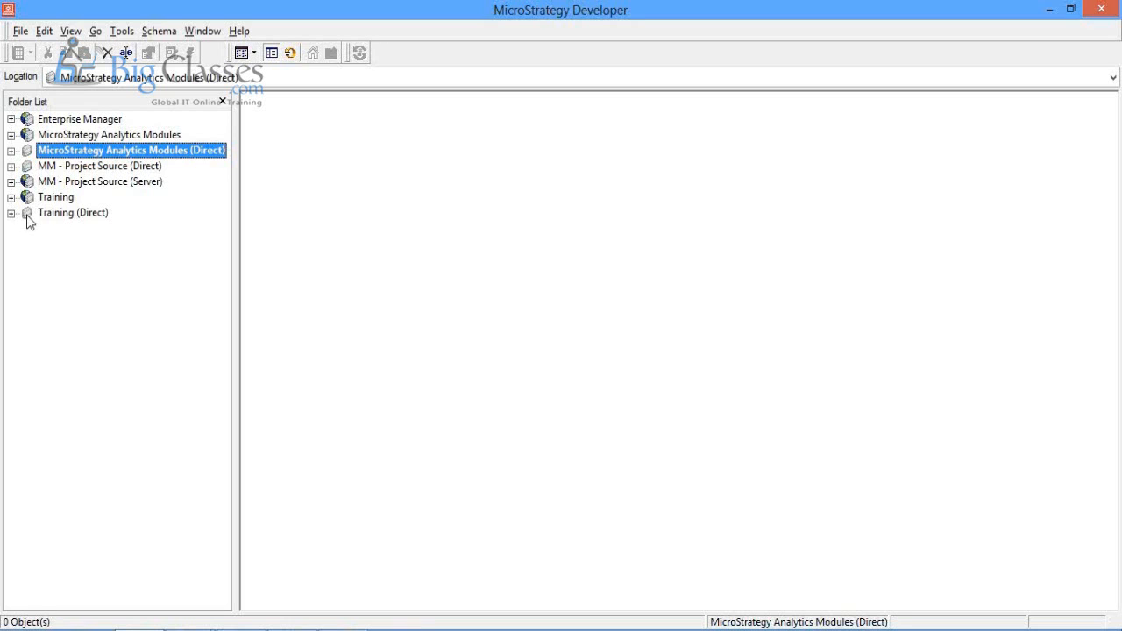
Step: Switch to the PowerPoint slide show to view the MicroStrategy Business Intelligence Architecture slide, and return to MicroStrategy Developer
click(195, 630)
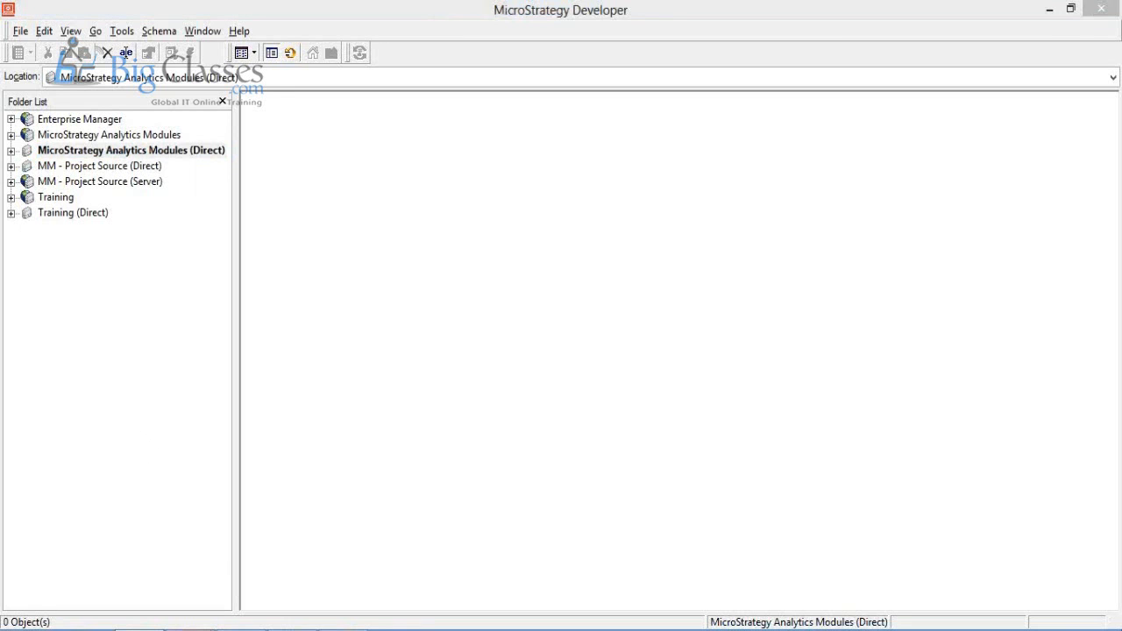
click(301, 576)
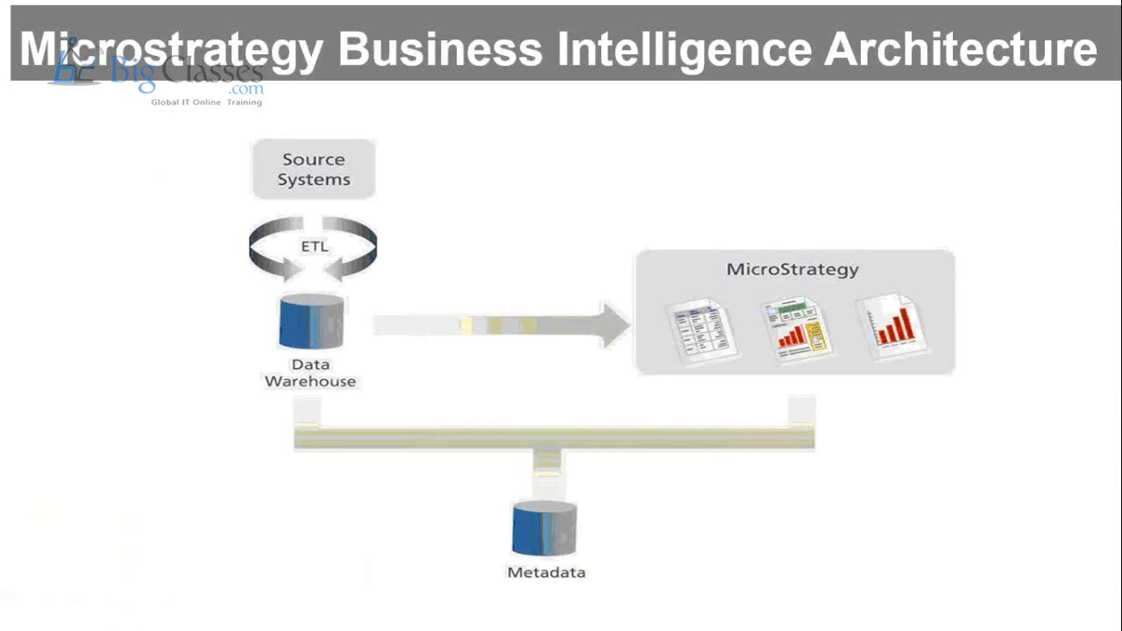
key(alt+Tab)
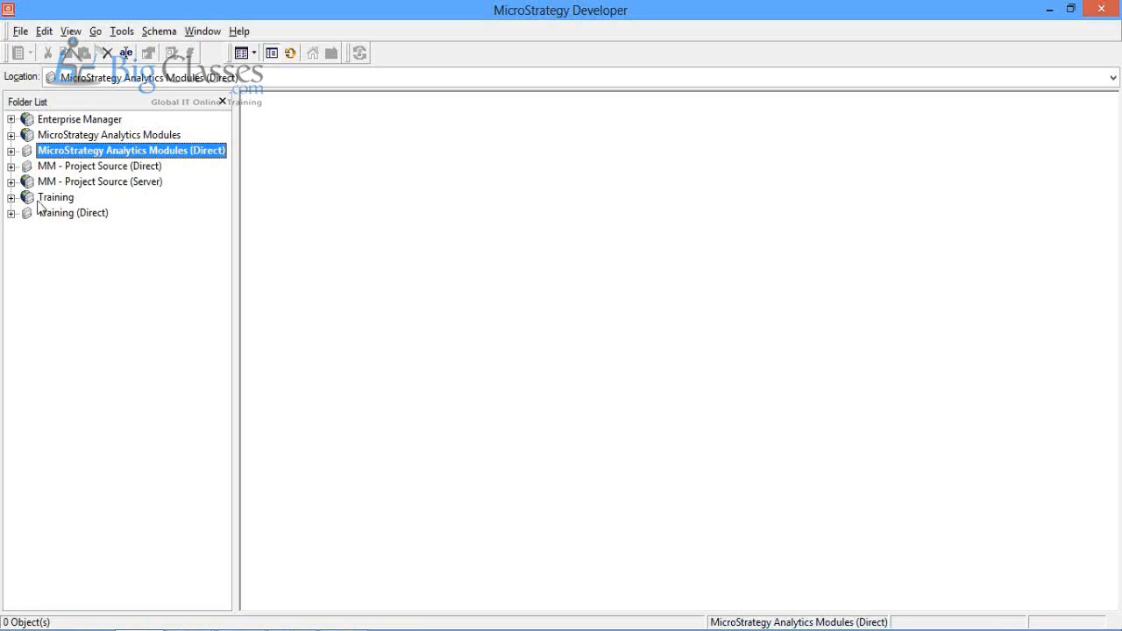
Step: Expand the Training project source in the folder list and disconnect from it
click(11, 197)
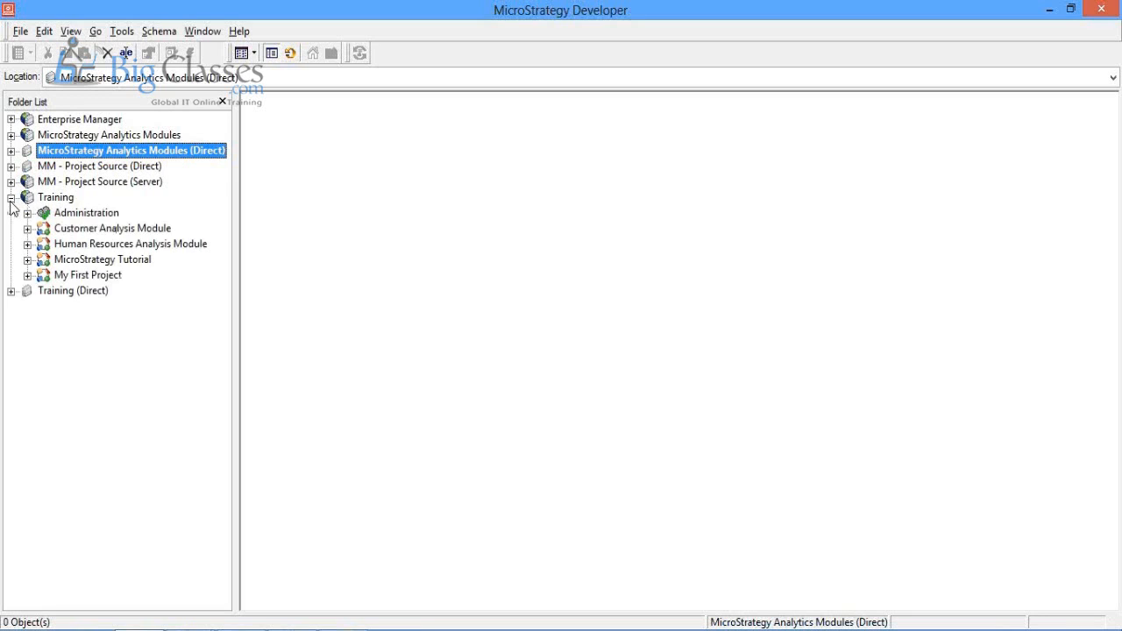
right_click(38, 200)
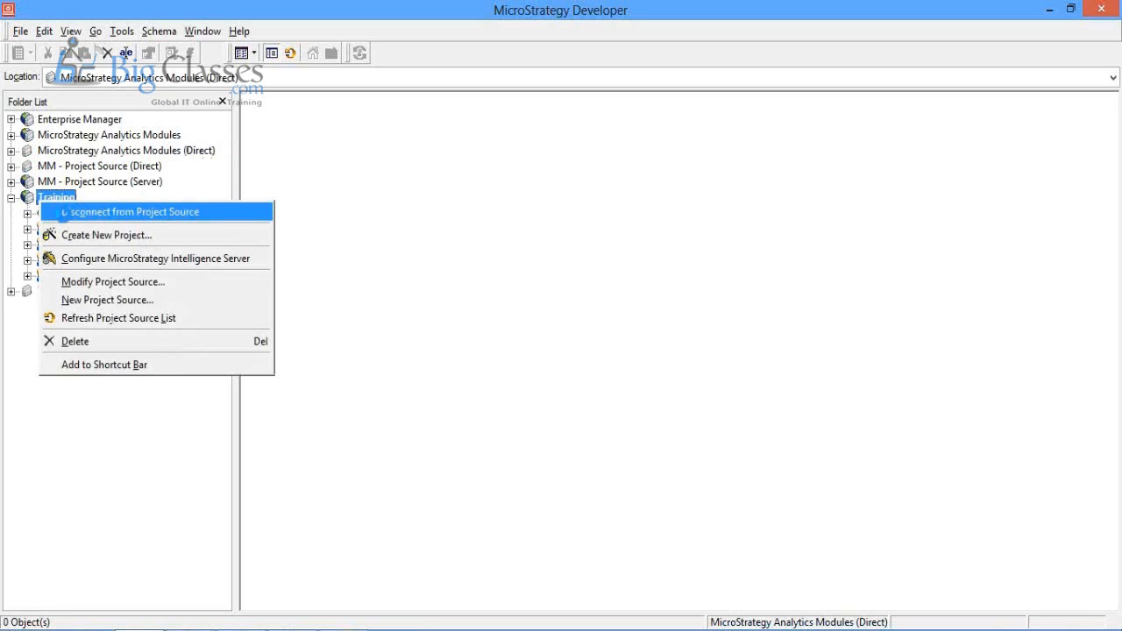
click(38, 200)
click(11, 198)
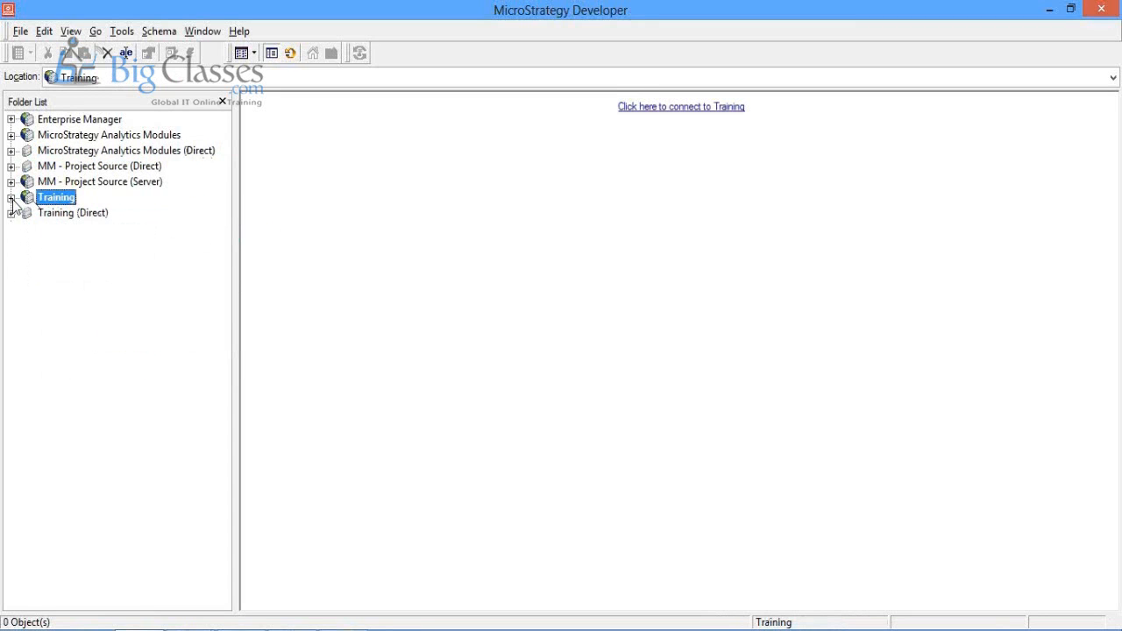
Step: Reconnect to the Training project source with the administrator login and dismiss the activation notice
click(10, 198)
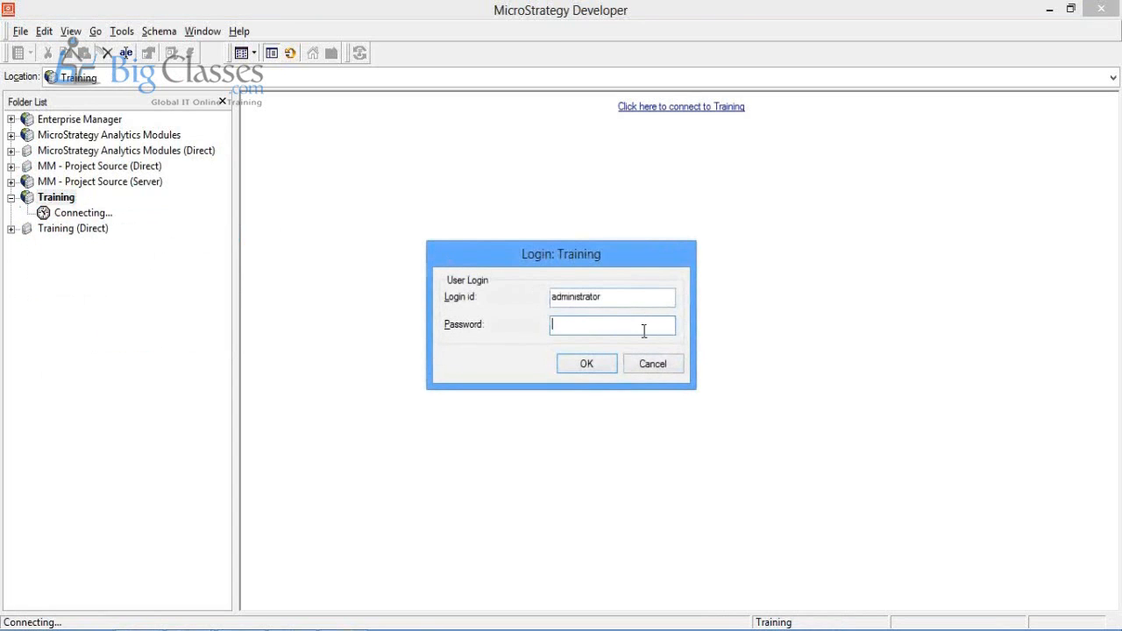
click(591, 364)
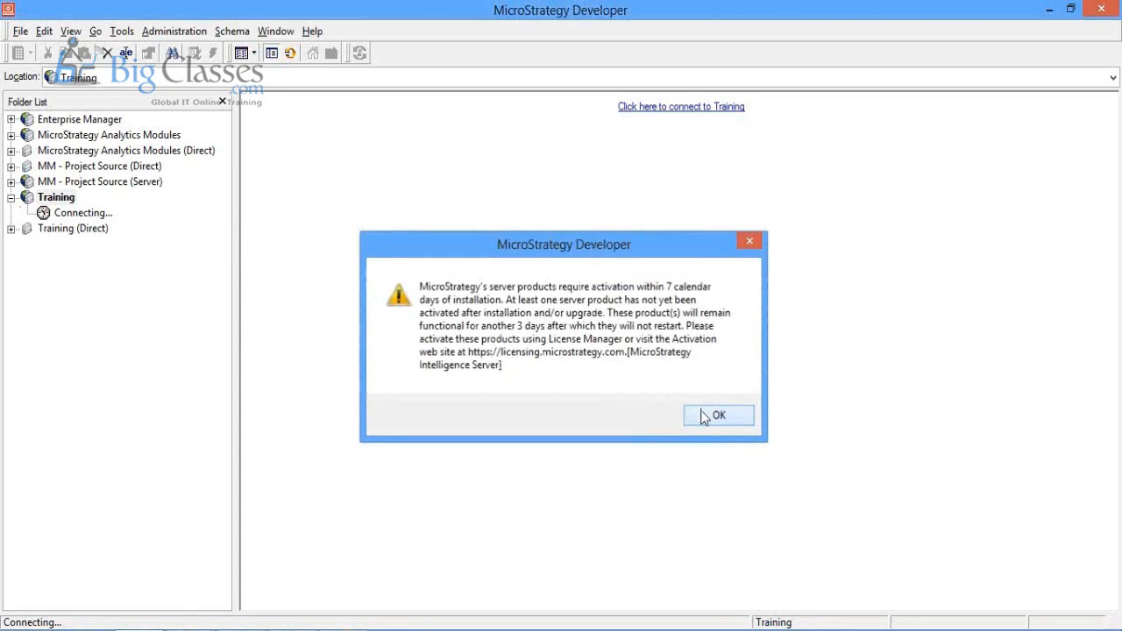
click(706, 415)
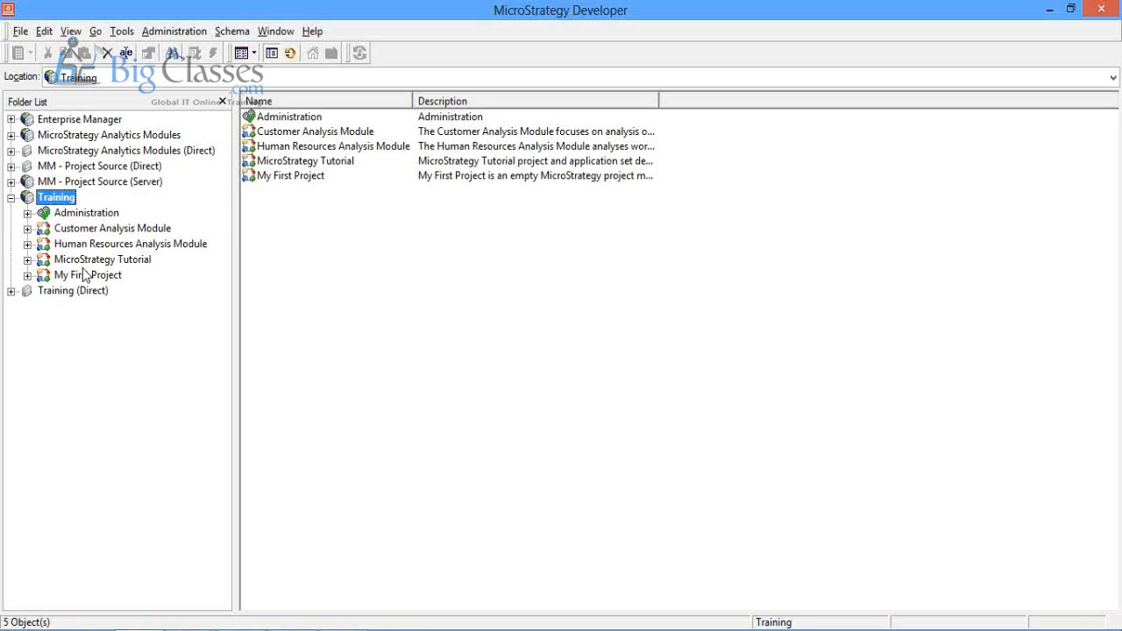
Step: Expand the Human Resources Analysis Module and MicroStrategy Tutorial projects, plus the Tutorial's Public Objects and Schema Objects folders
click(27, 260)
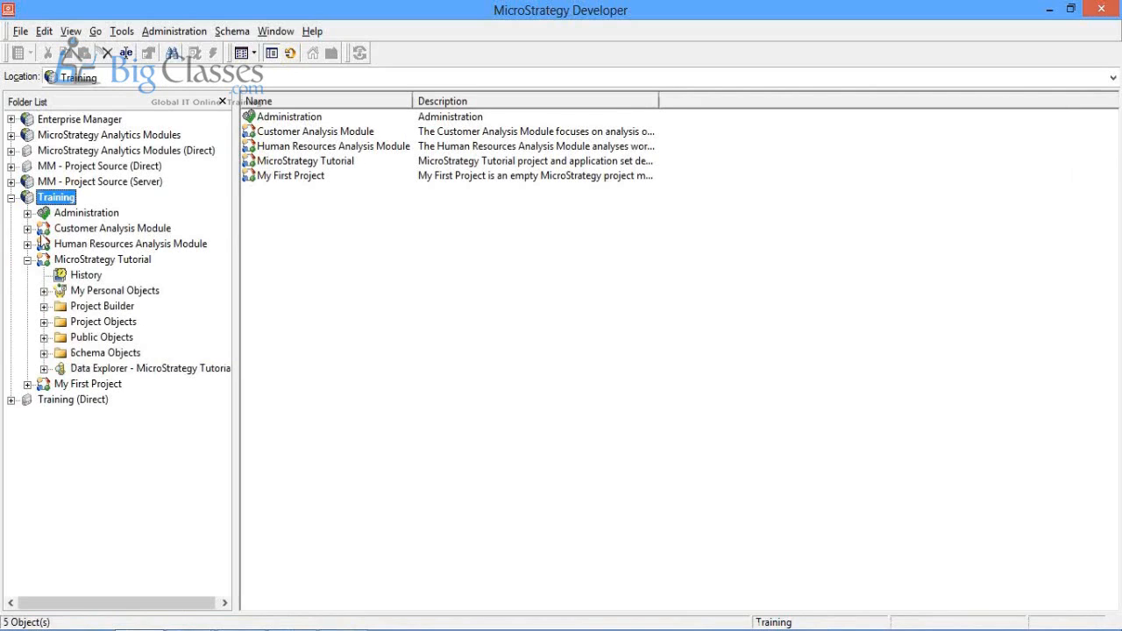
click(27, 244)
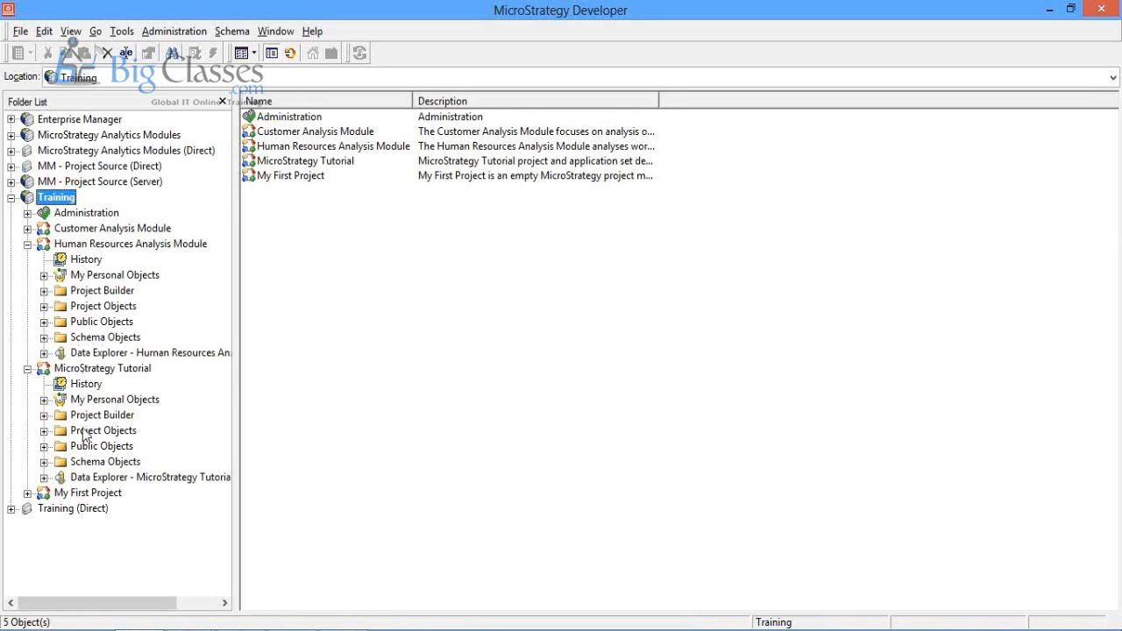
click(44, 446)
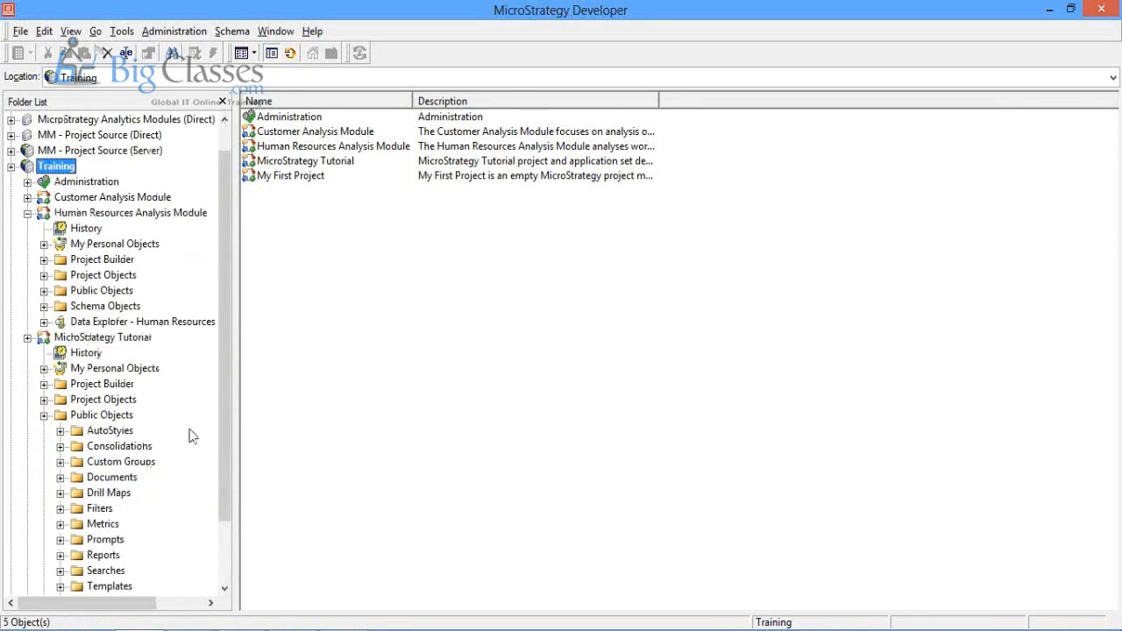
drag(224, 432, 215, 550)
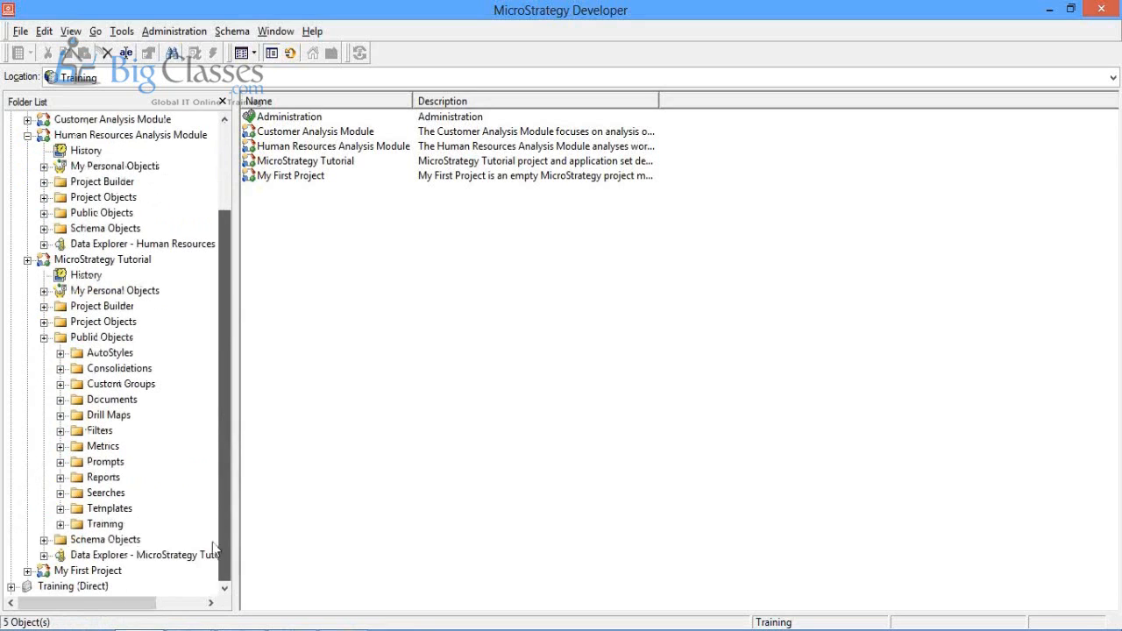
click(44, 540)
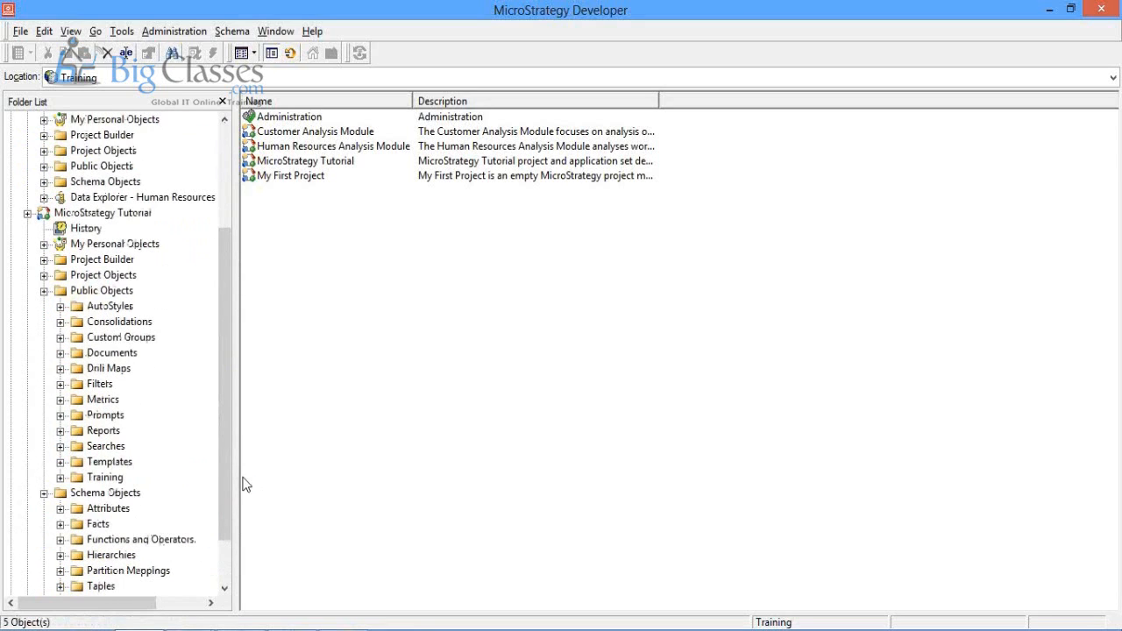
drag(227, 475, 233, 544)
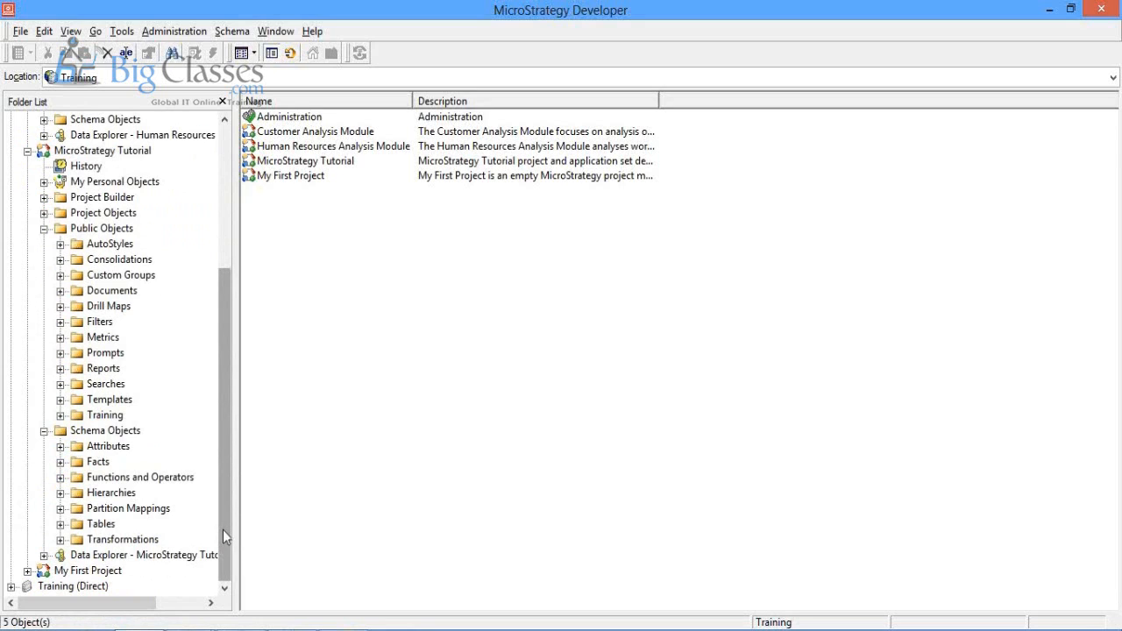
drag(222, 530, 226, 451)
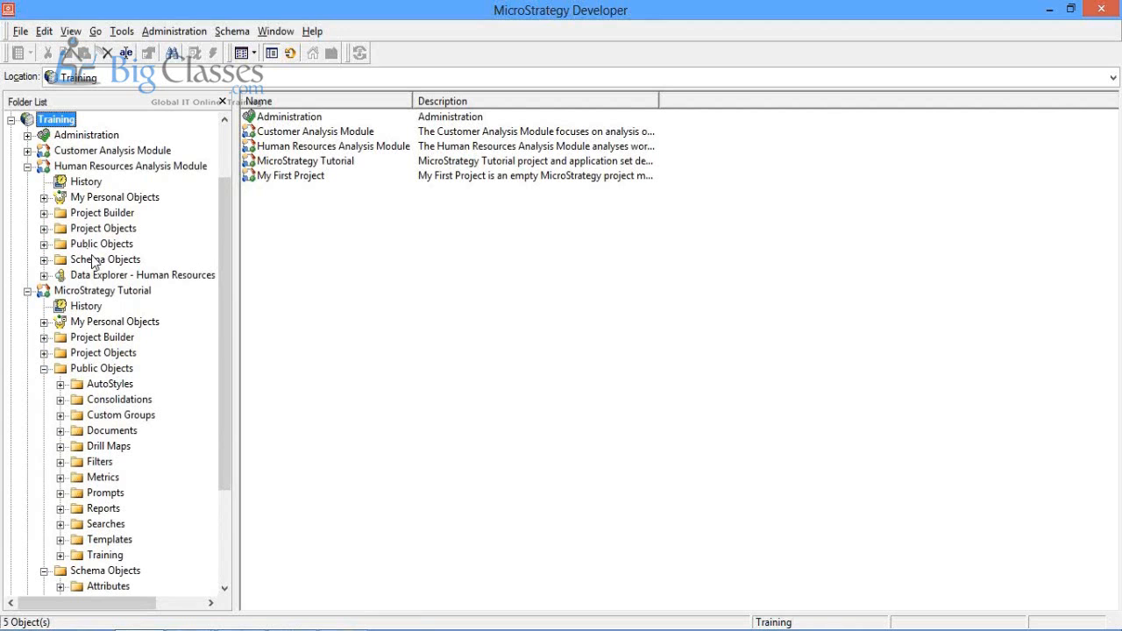
Step: Switch to the PowerPoint slide show and advance to the Microstrategy Objects slide
key(super)
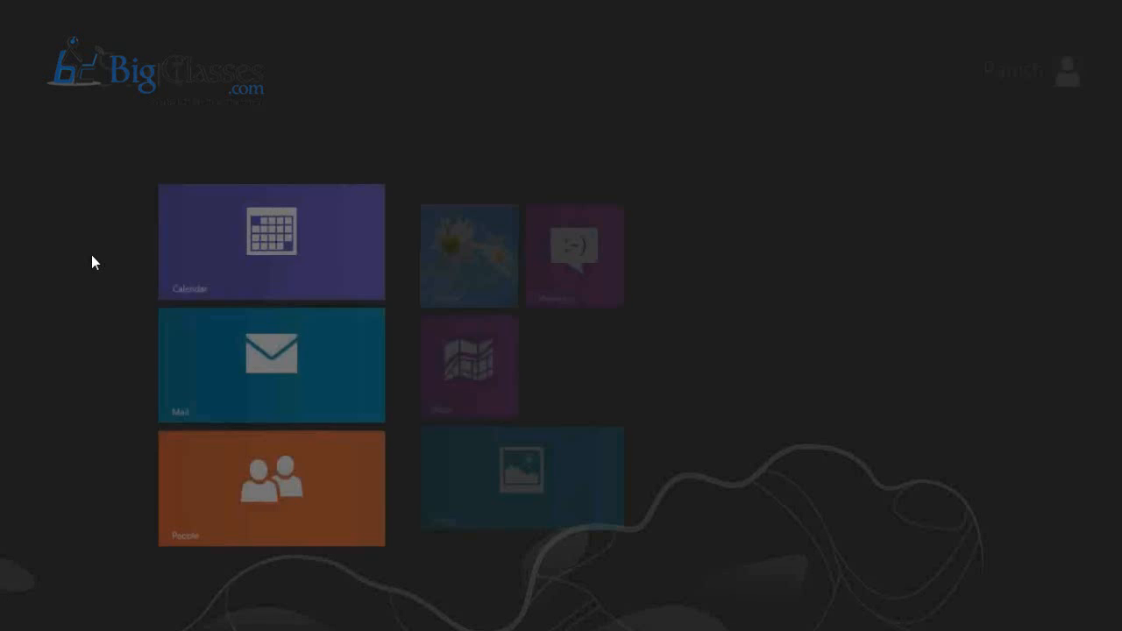
key(super)
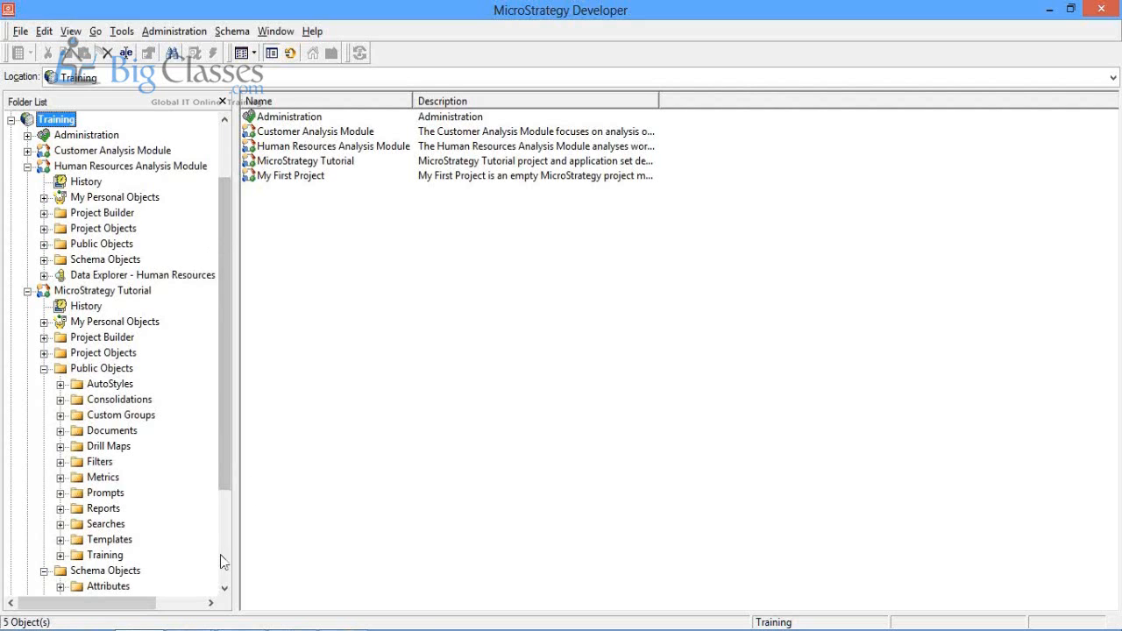
mouse_move(140, 614)
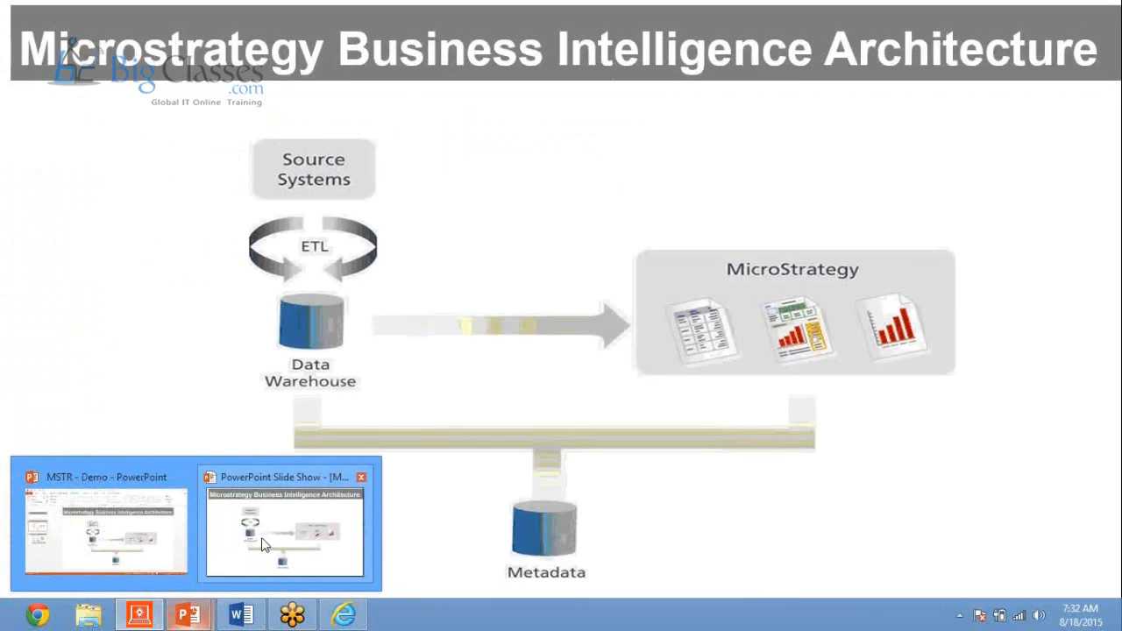
click(267, 570)
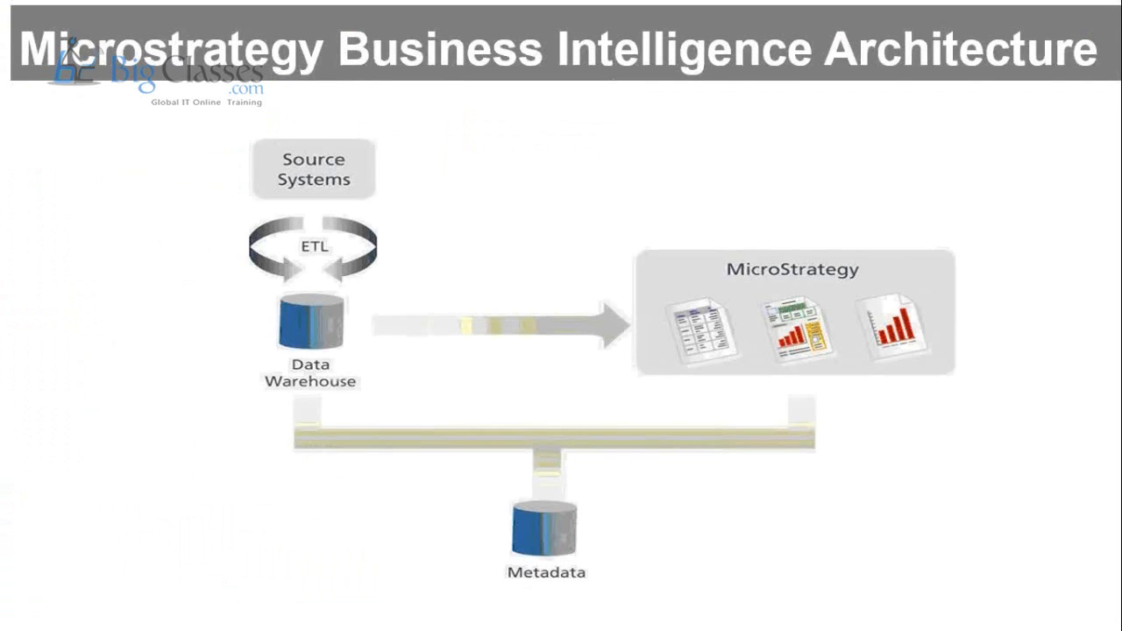
key(Right)
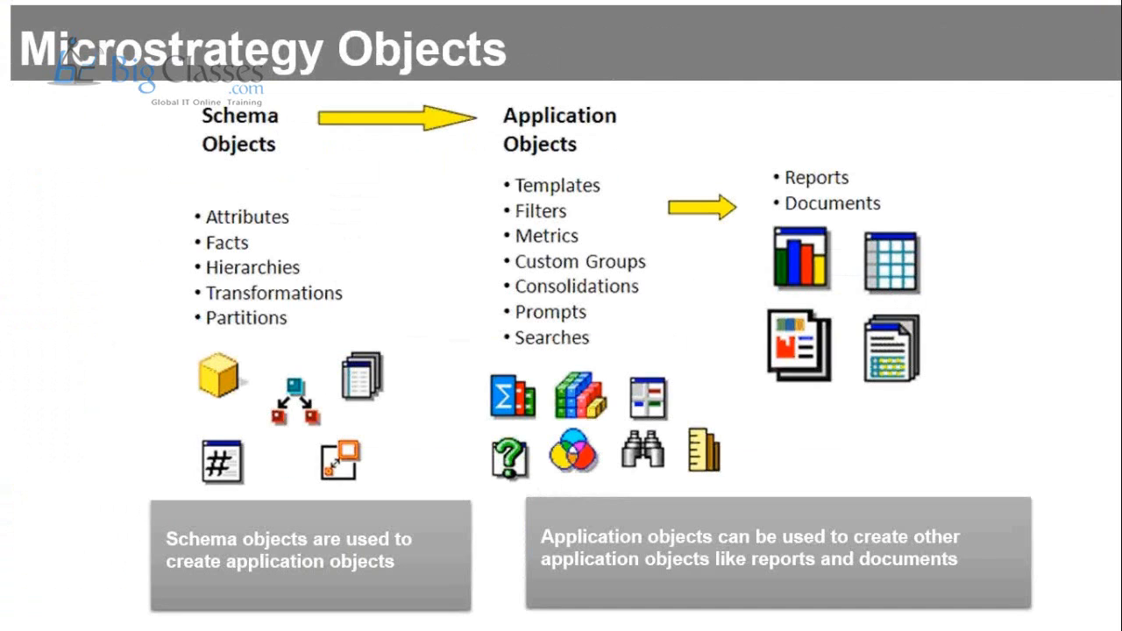
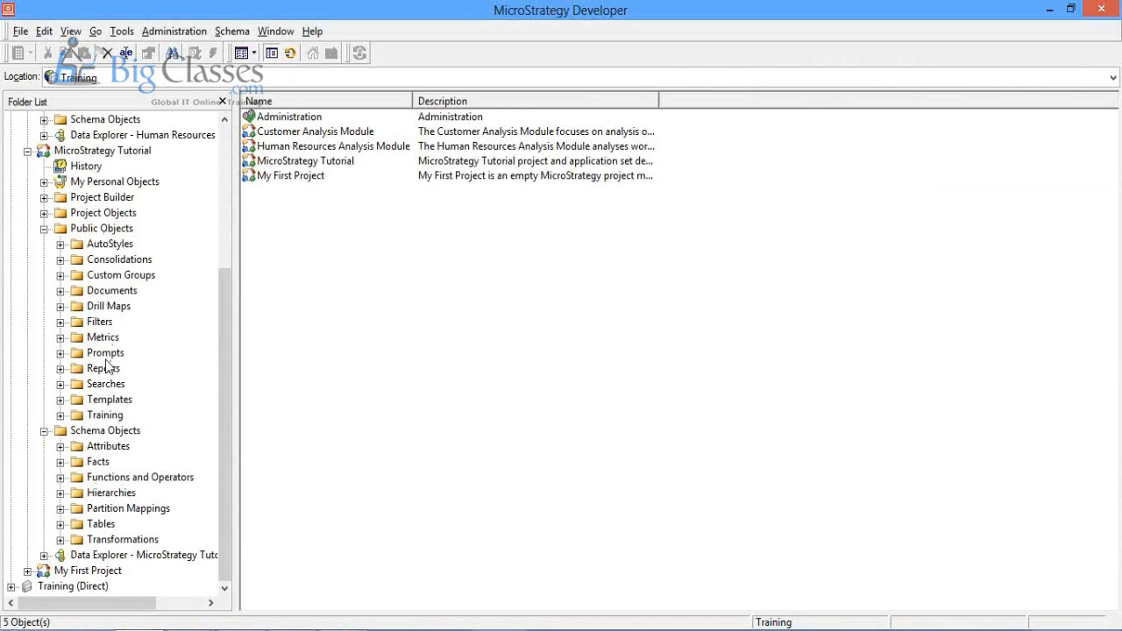
Step: Open the Training folder under the MicroStrategy Tutorial's Public Objects and run the Transformation report
click(106, 417)
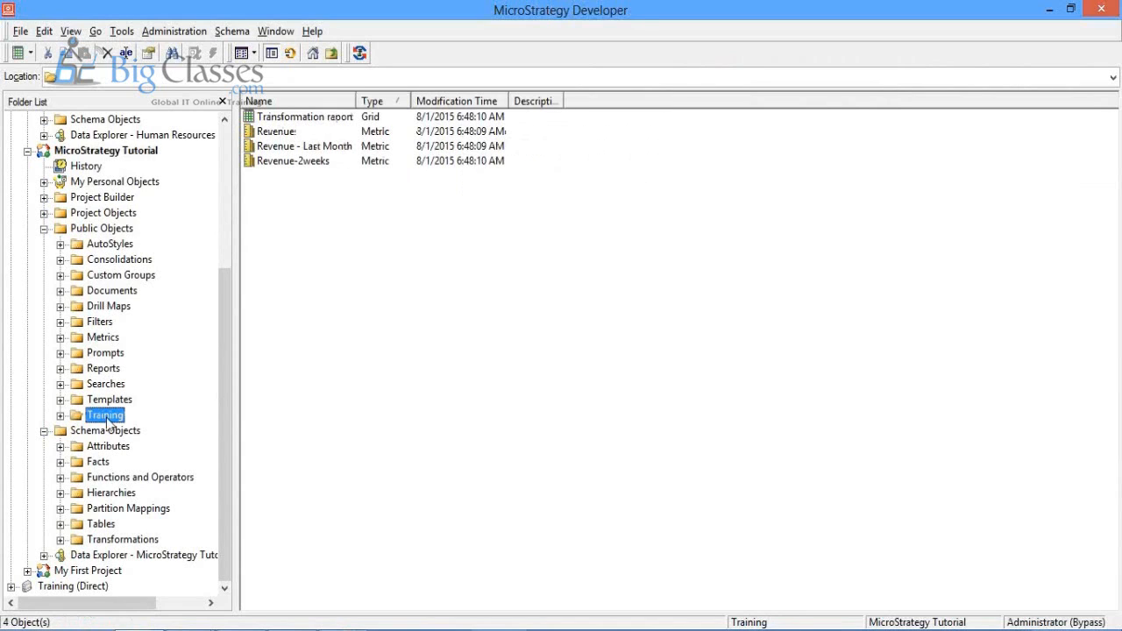
key(super)
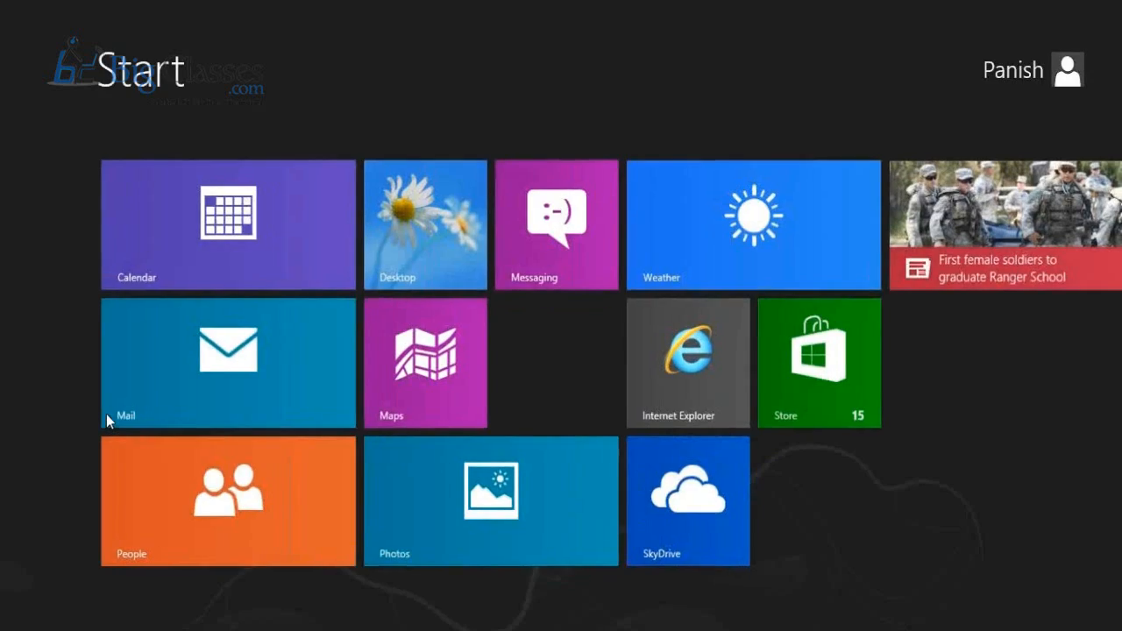
key(super)
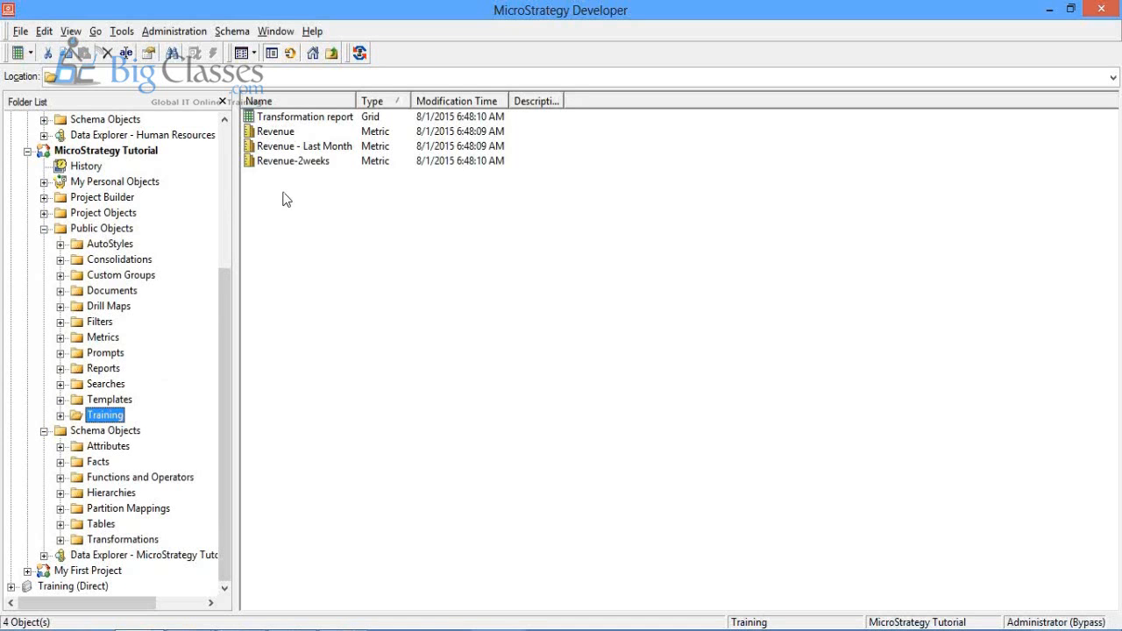
click(314, 117)
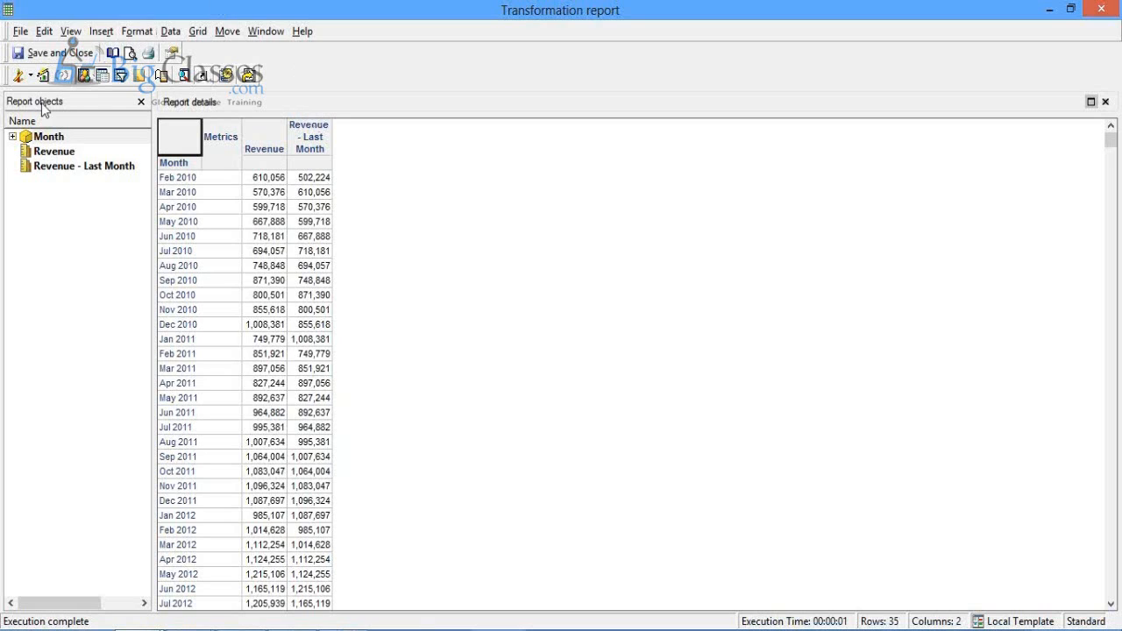
Step: Show the report's SQL and highlight the Pass1 select statement, from the select line through the group by line
click(30, 77)
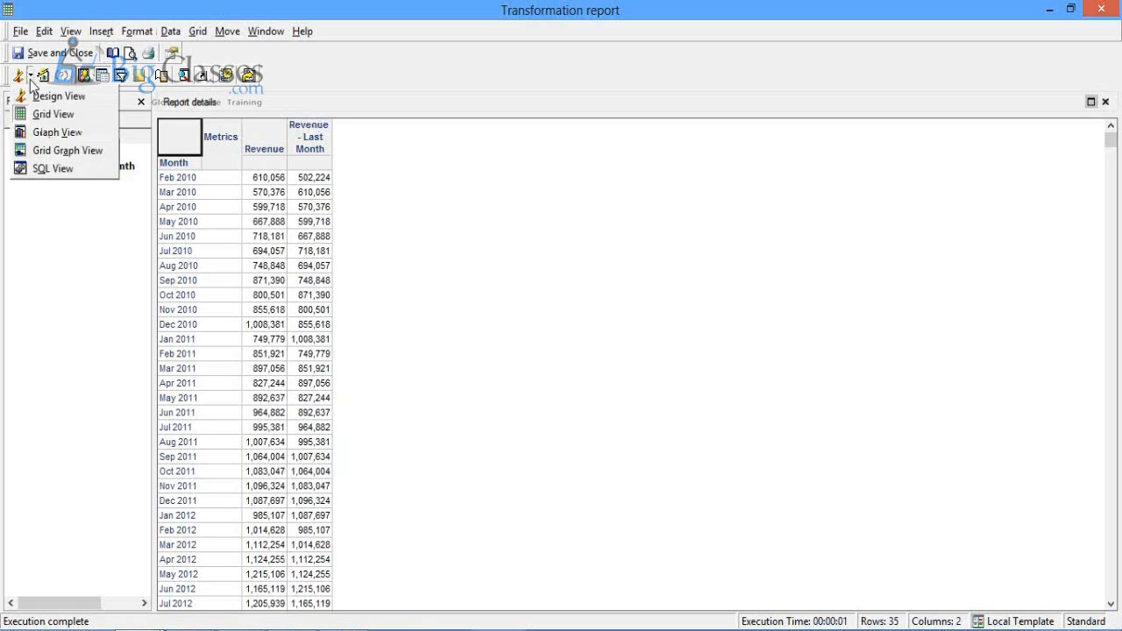
click(37, 166)
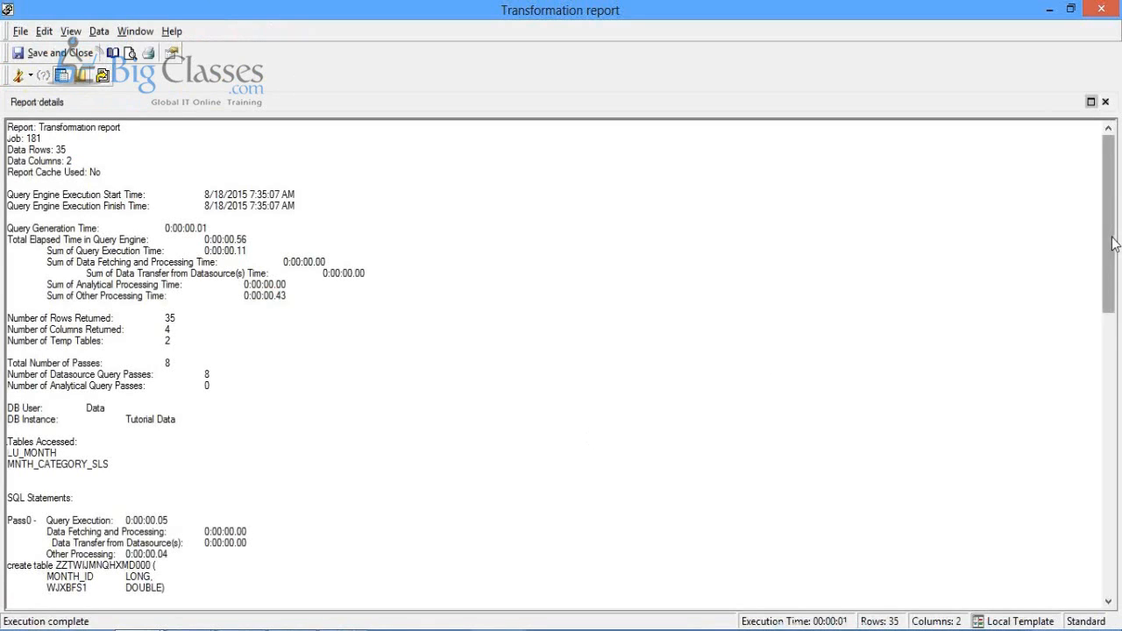
drag(1112, 245, 1106, 406)
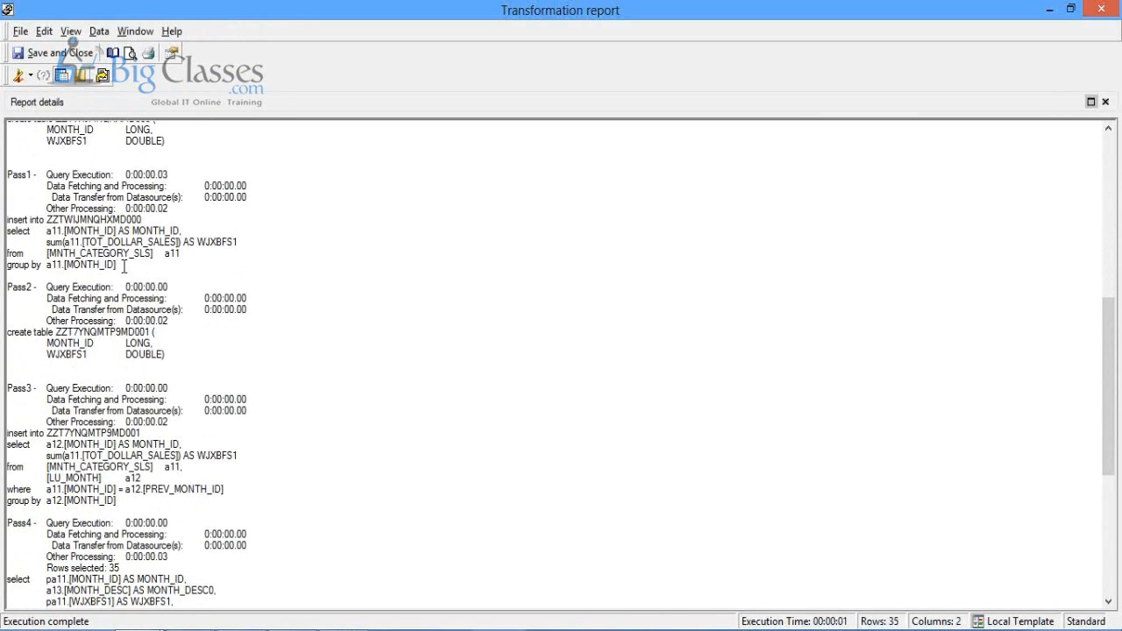
drag(106, 263, 3, 231)
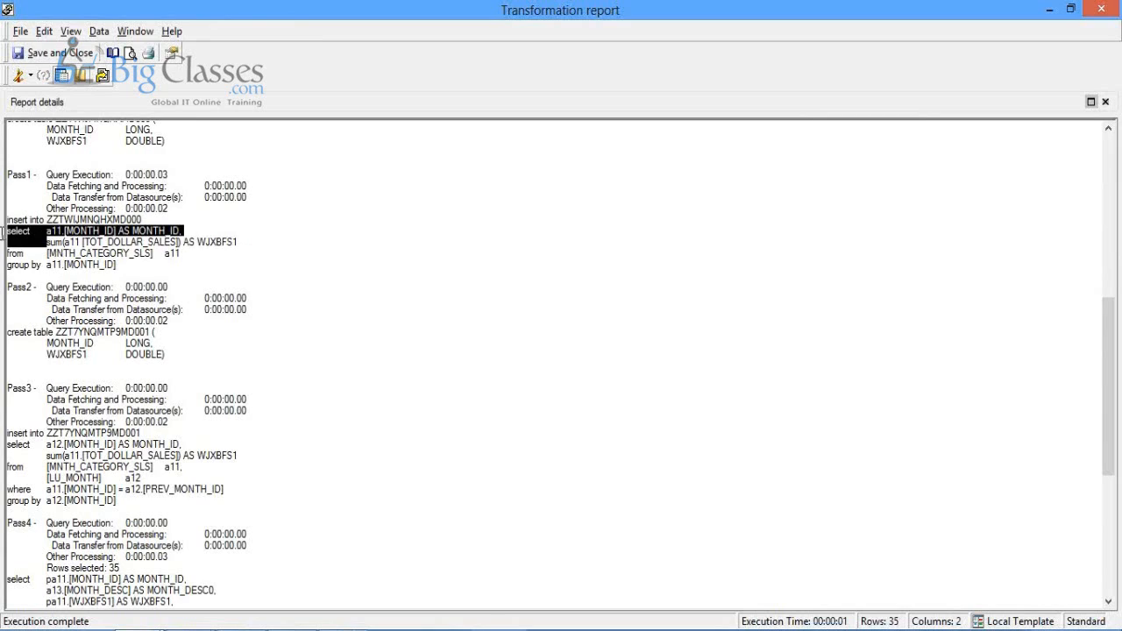
click(118, 263)
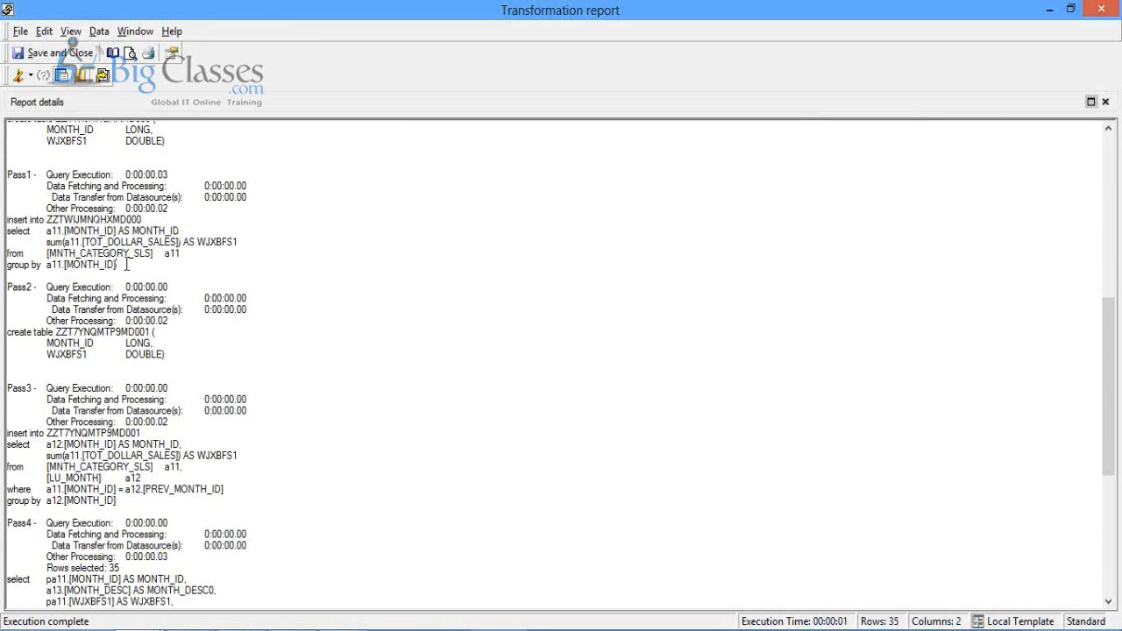
drag(118, 264, 7, 231)
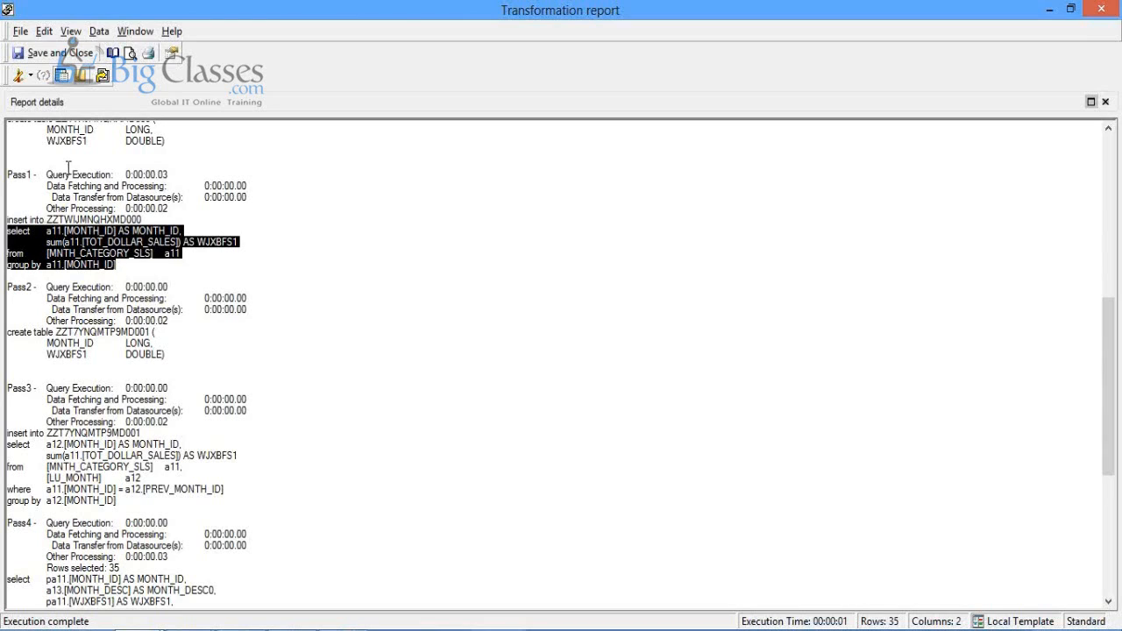
Step: Switch the Transformation report to Grid View, and close it without saving changes
click(31, 77)
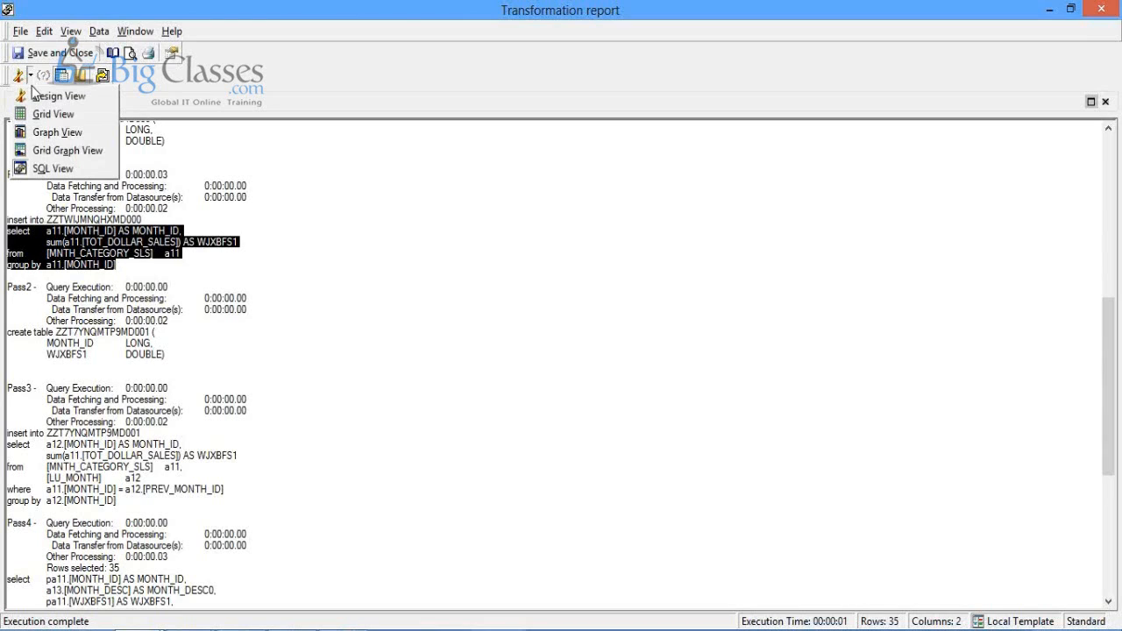
click(53, 114)
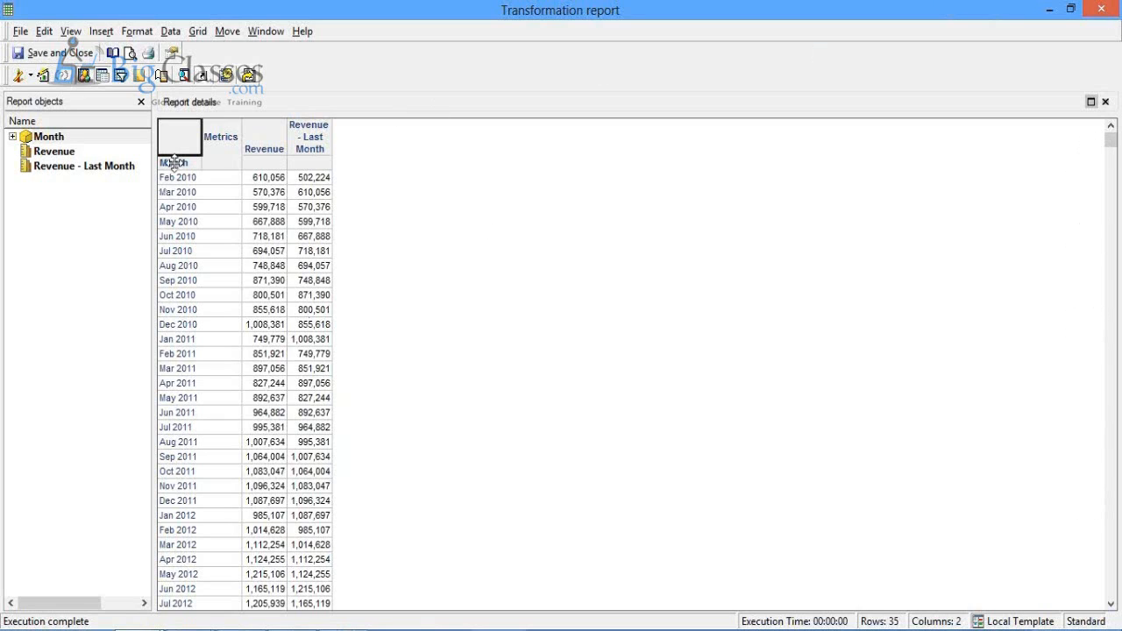
click(1113, 9)
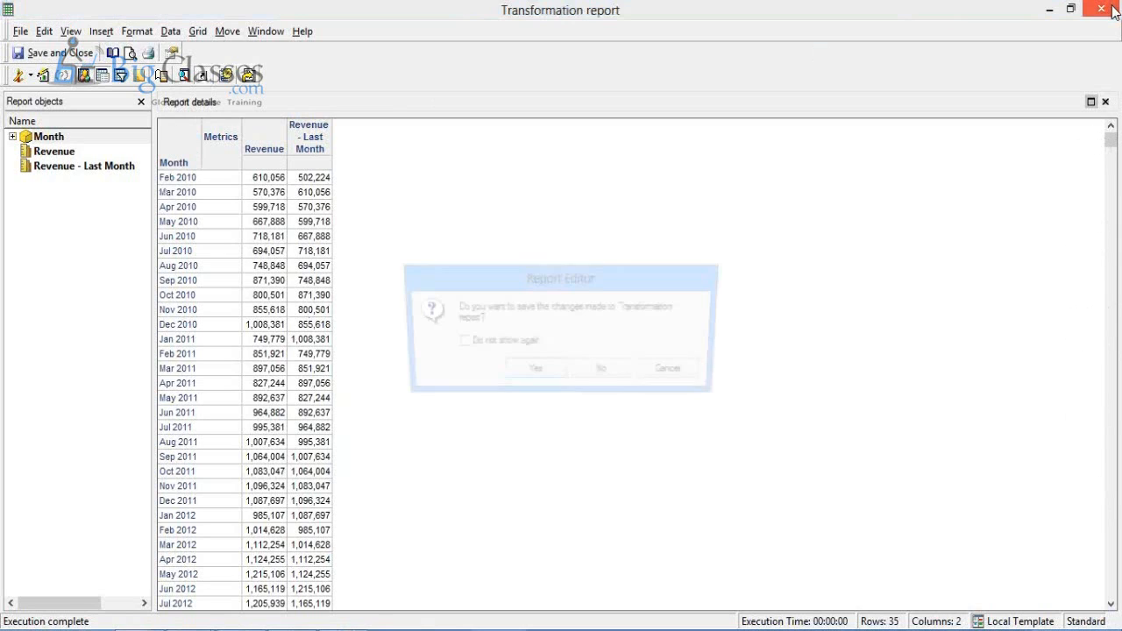
click(611, 372)
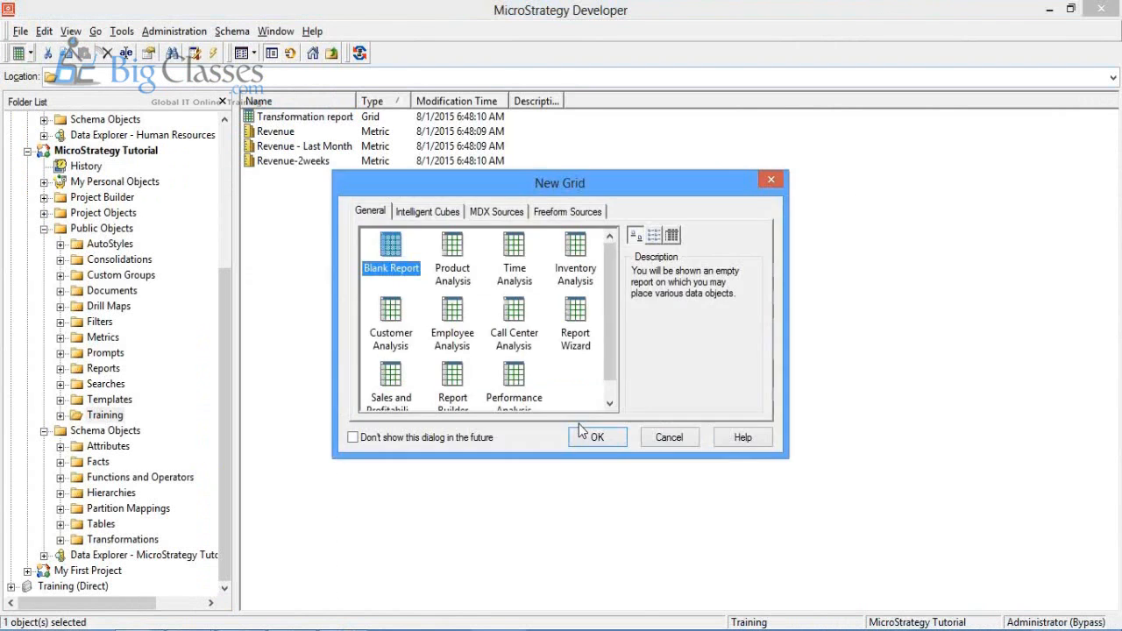
Step: Create a blank report and add the Year attribute from the Time attributes folder
click(581, 431)
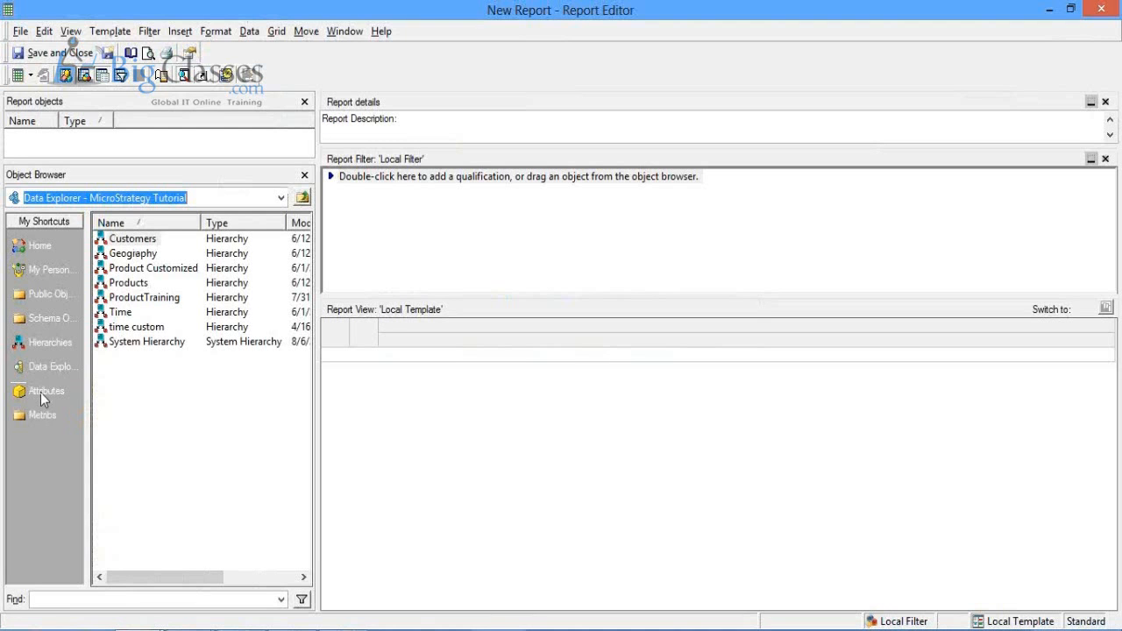
click(40, 392)
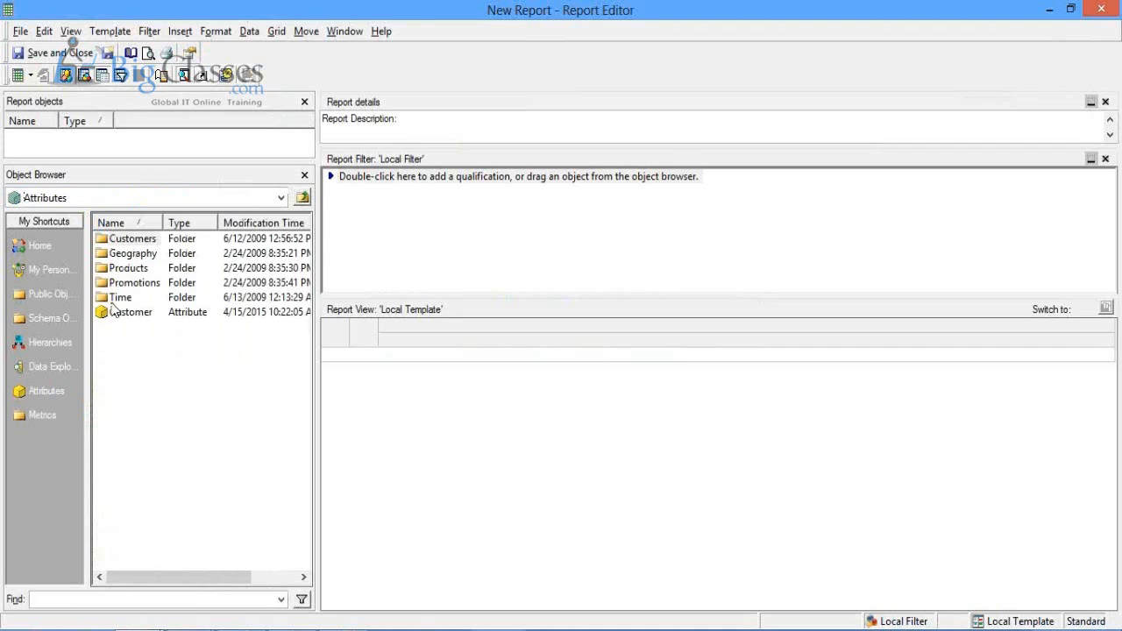
double_click(114, 298)
double_click(112, 298)
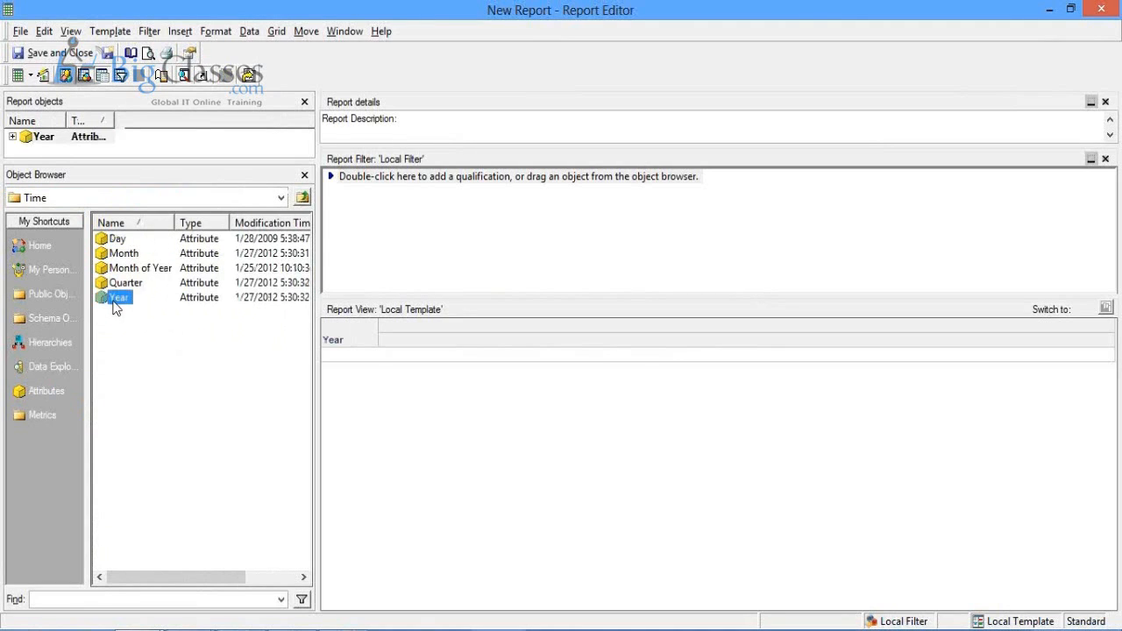
Step: Add the Revenue metric from the Sales Metrics folder to the report's columns and run the report
click(49, 298)
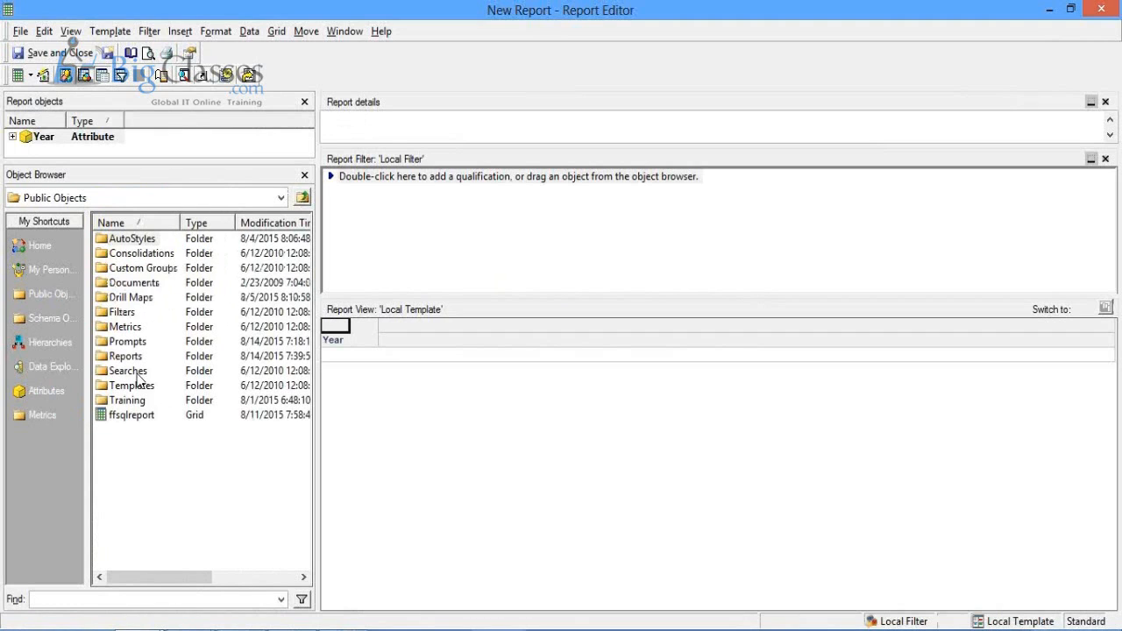
double_click(130, 326)
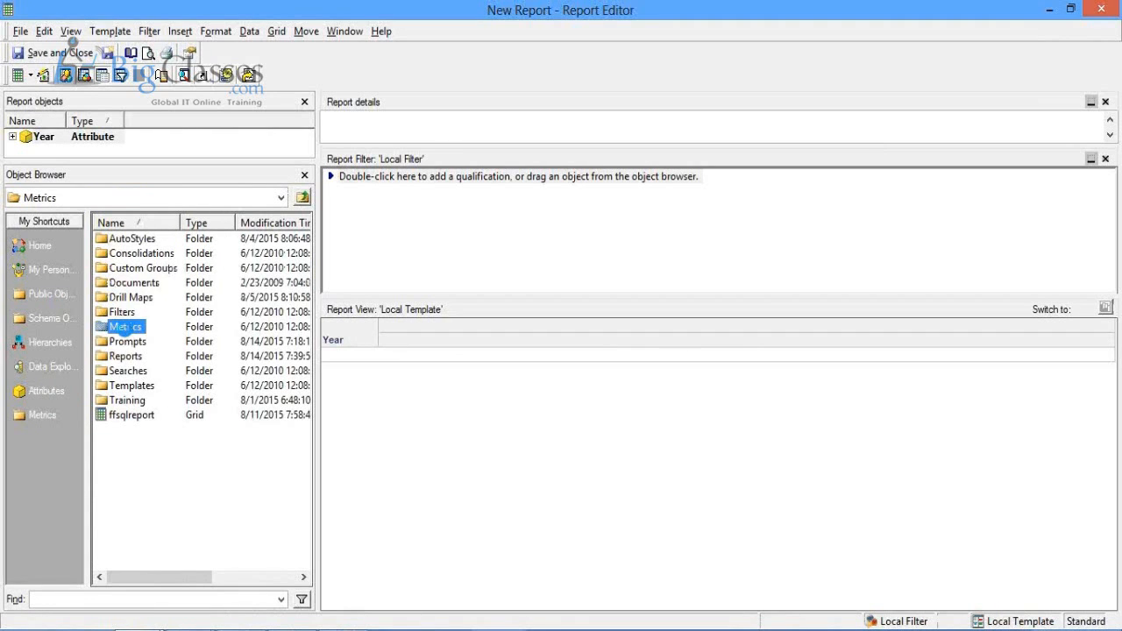
double_click(135, 315)
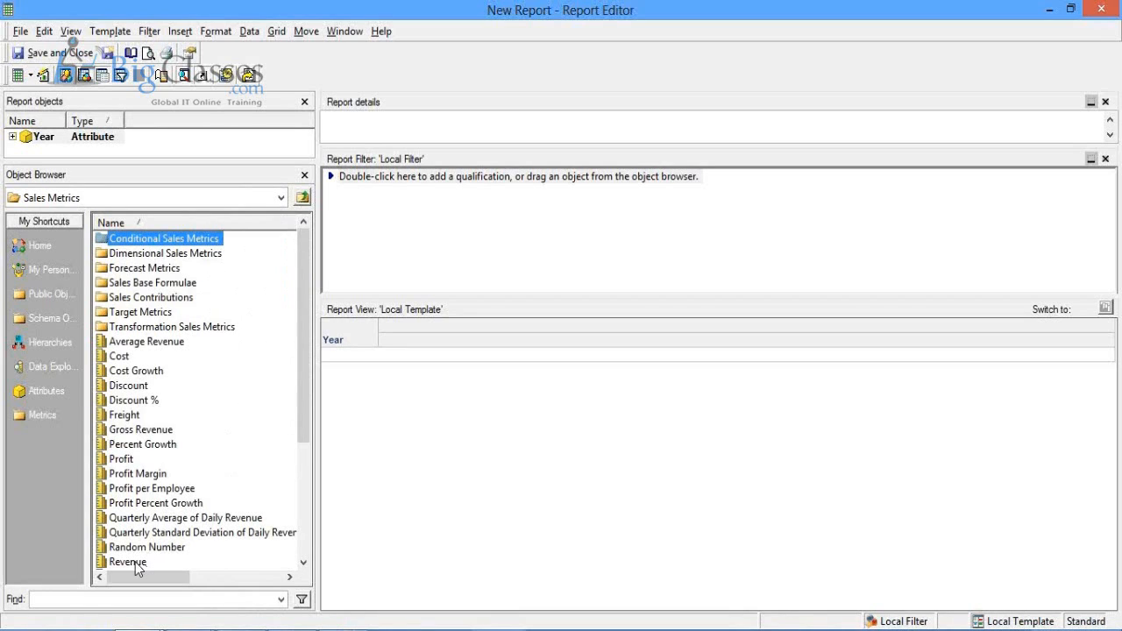
drag(135, 562, 584, 312)
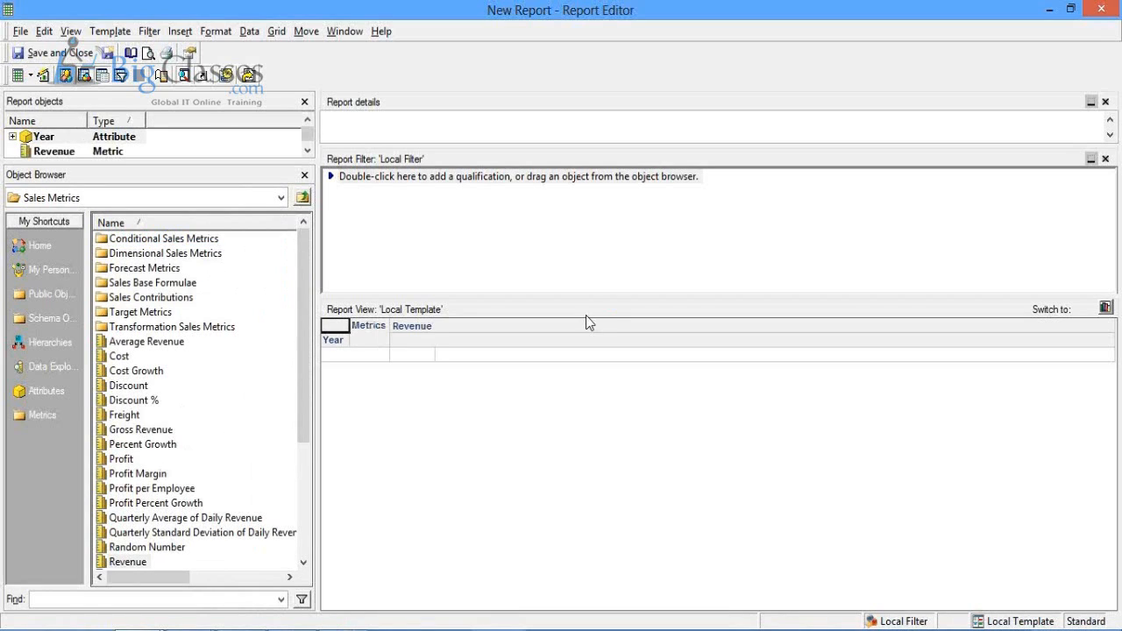
click(42, 77)
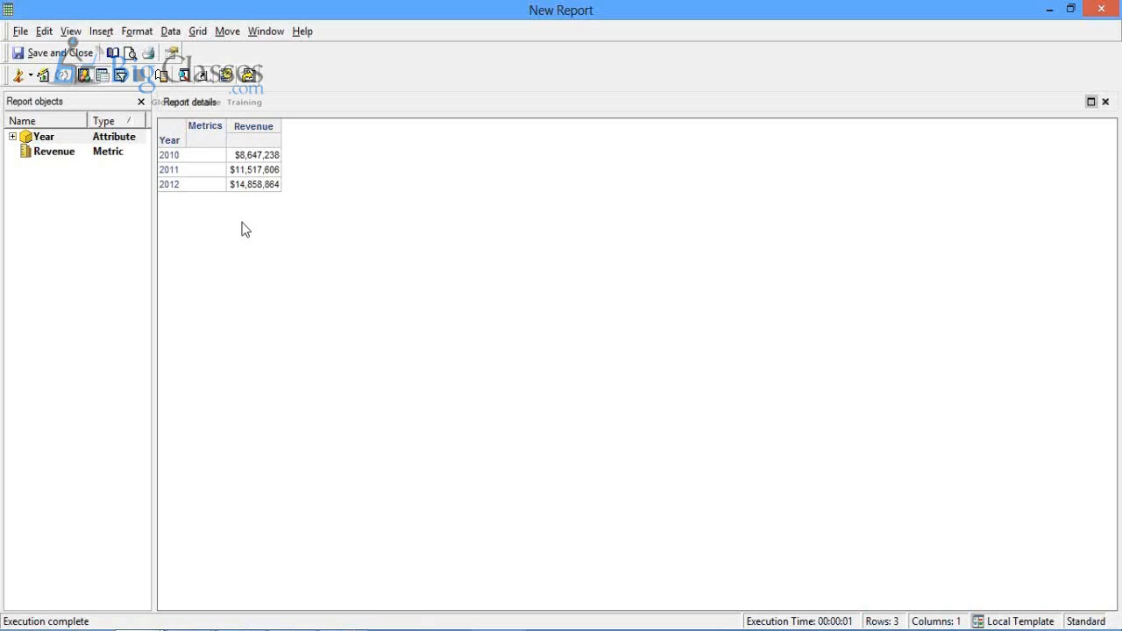
Step: Drill down from the 2012 row of the report to Quarter
right_click(171, 188)
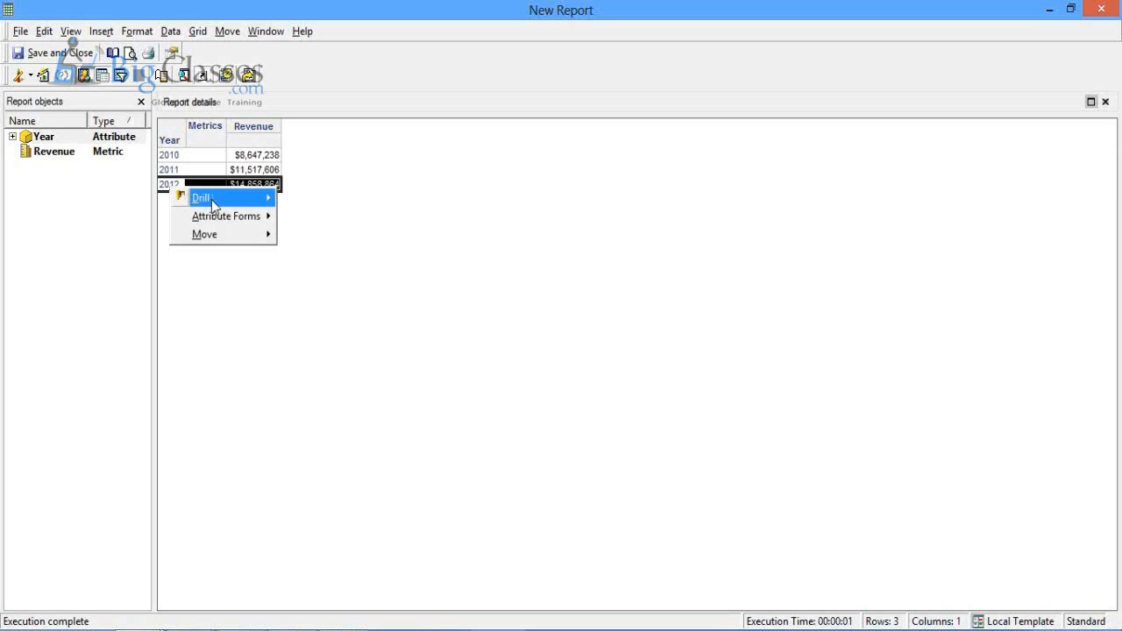
mouse_move(221, 202)
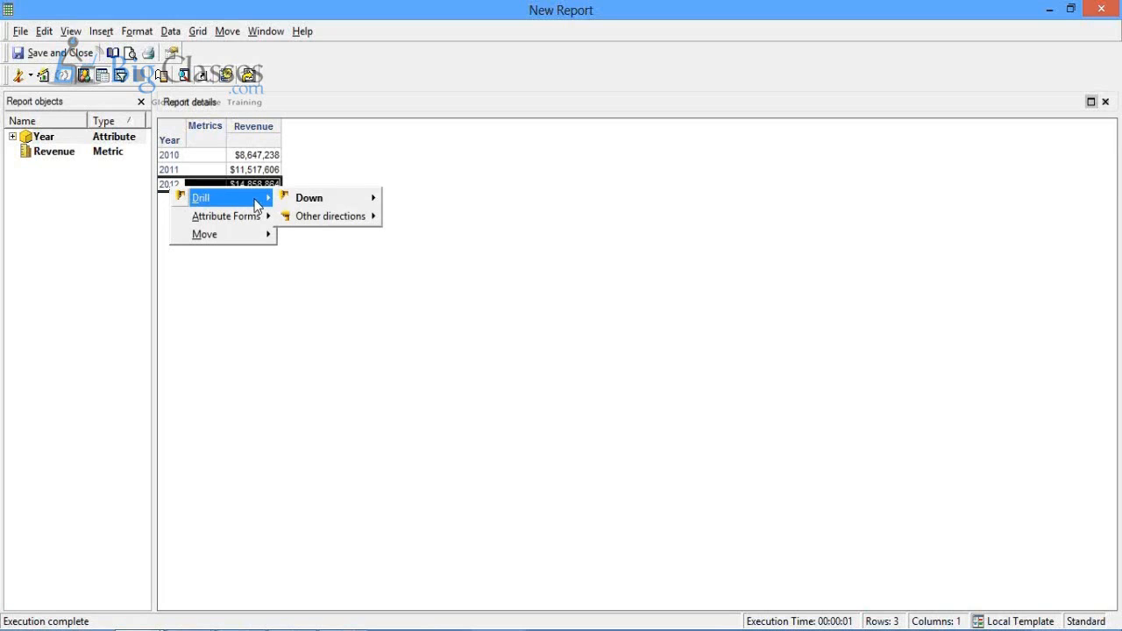
mouse_move(352, 199)
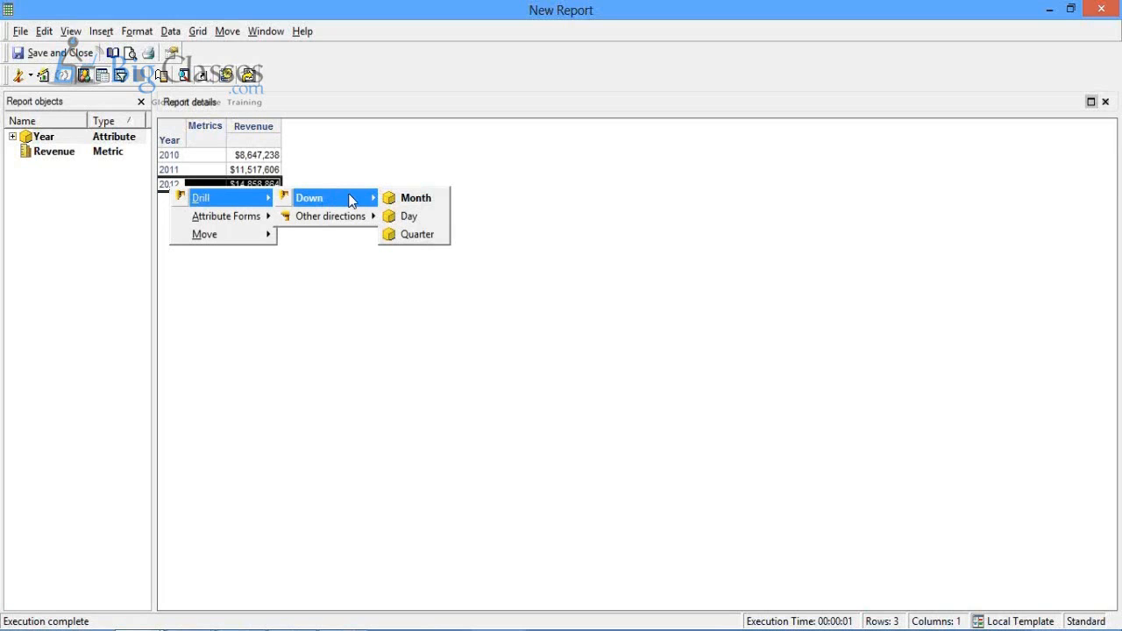
click(417, 235)
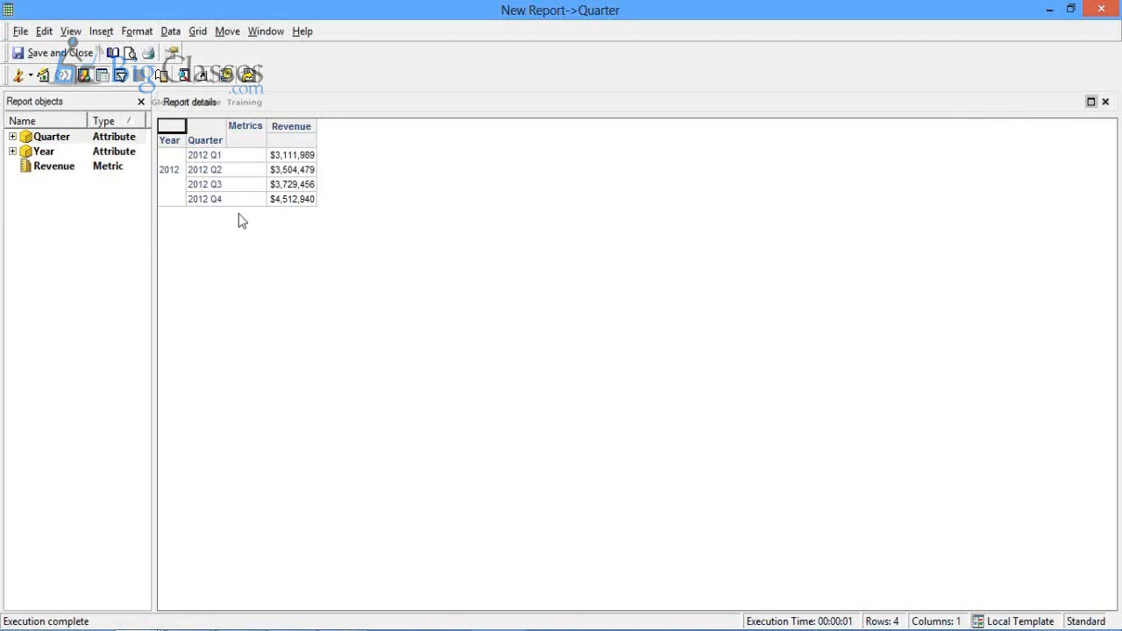
Step: Drill down from 2012 Q4 in the quarter report to Month
right_click(215, 207)
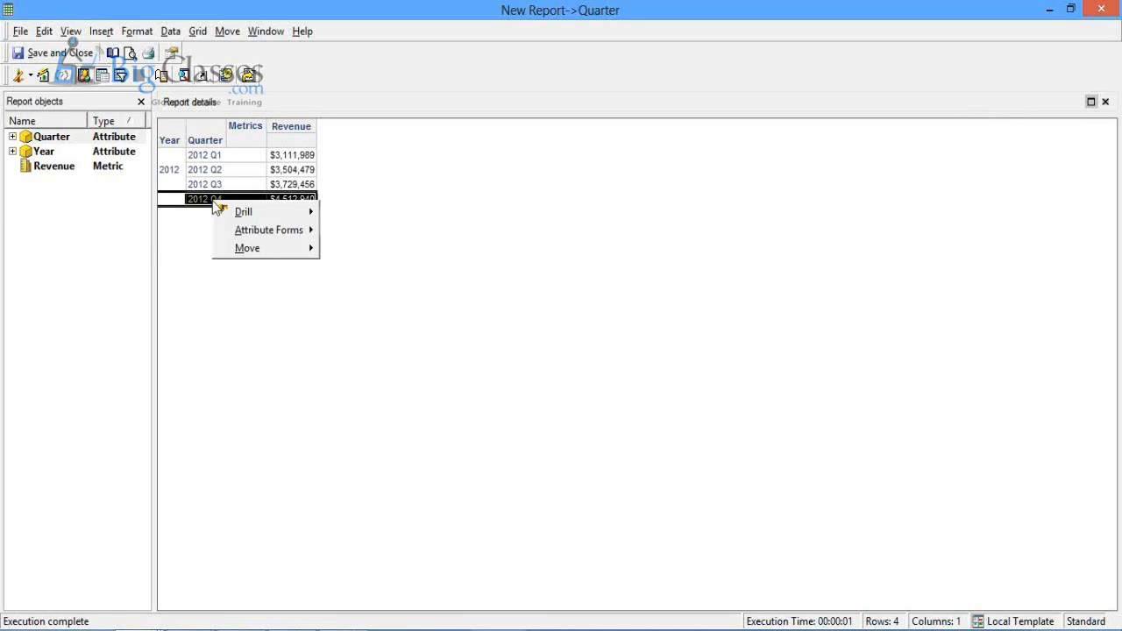
mouse_move(289, 214)
mouse_move(402, 217)
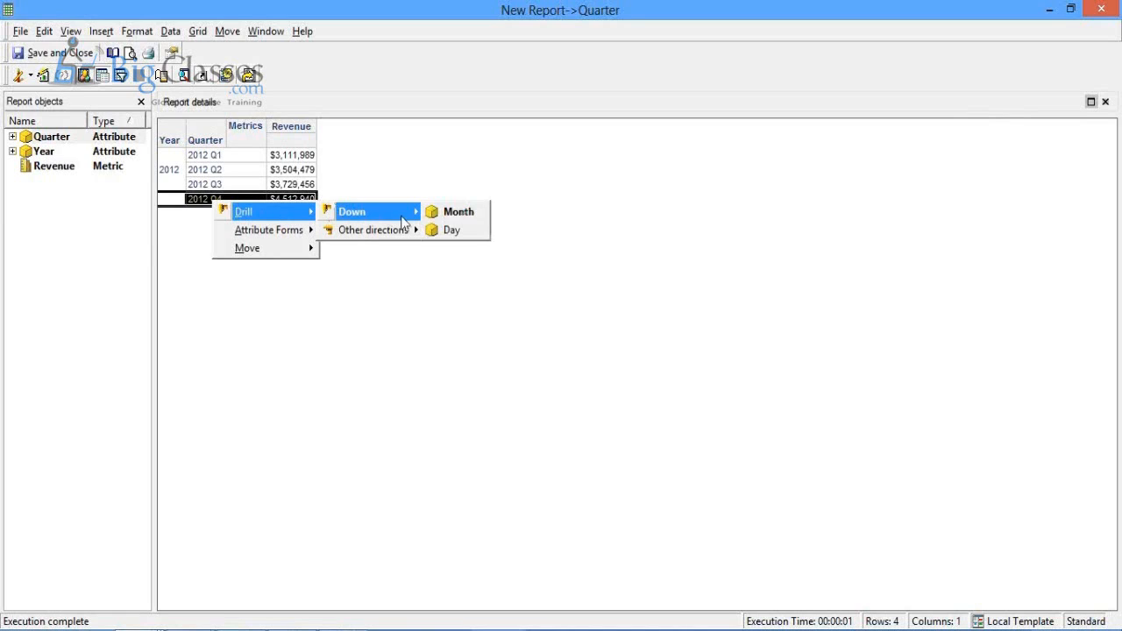
click(460, 213)
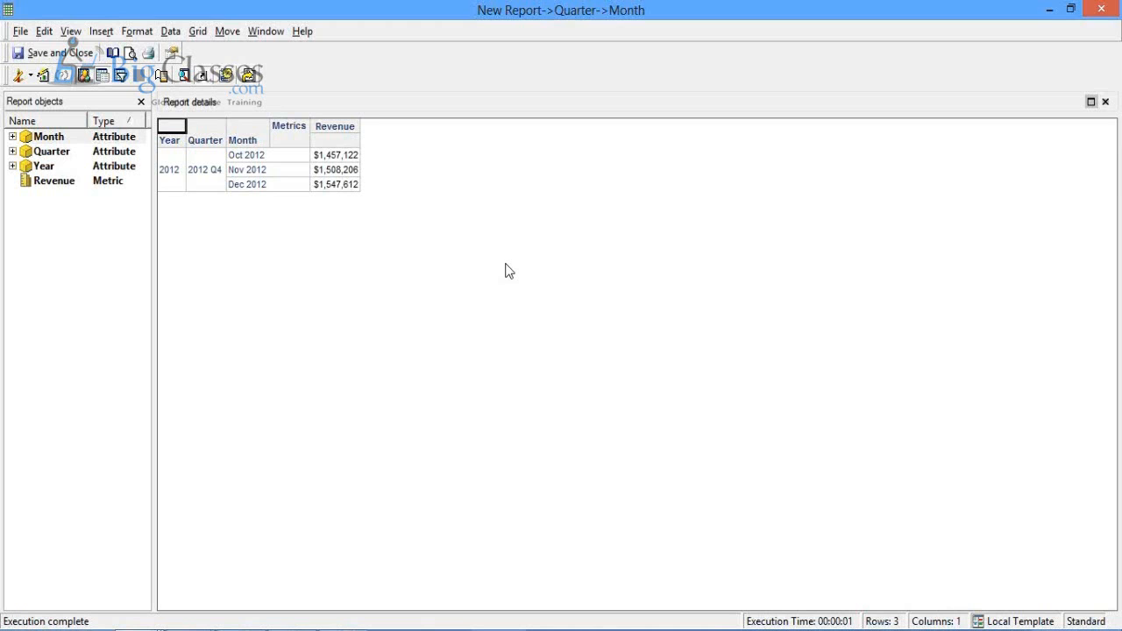
Step: Close the month and quarter drill reports without saving, returning to the yearly revenue report
click(1101, 9)
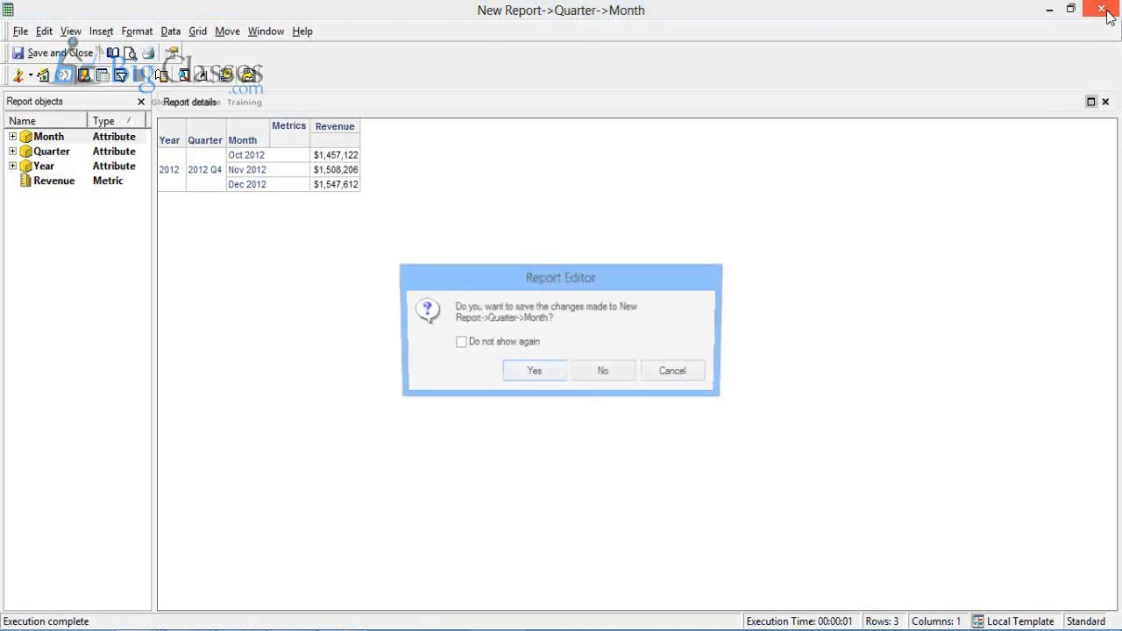
click(603, 373)
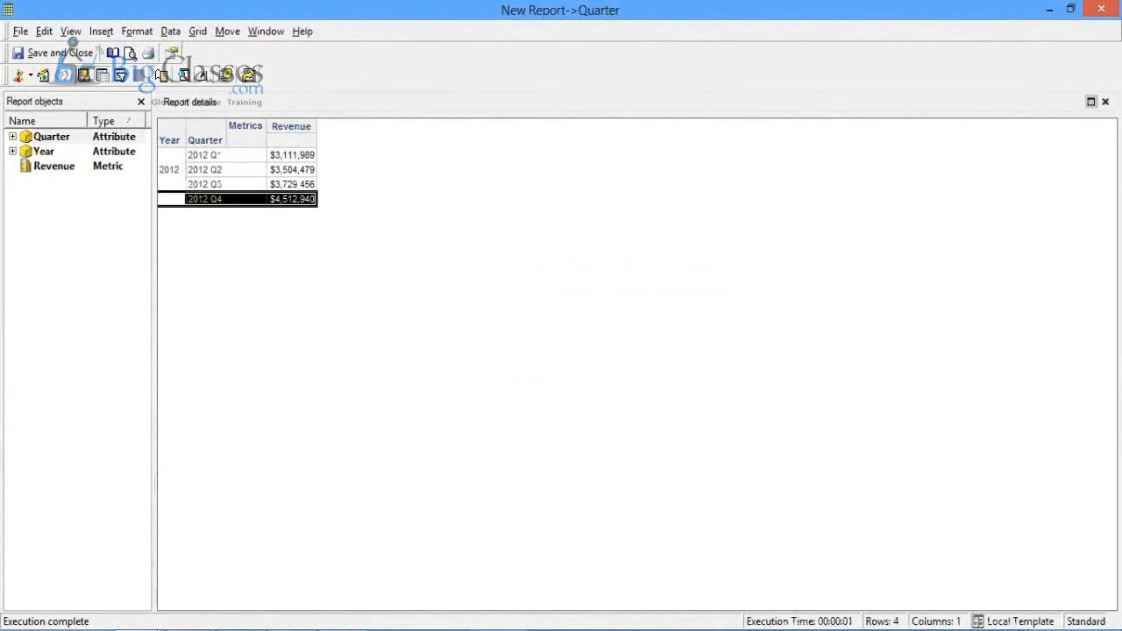
click(286, 629)
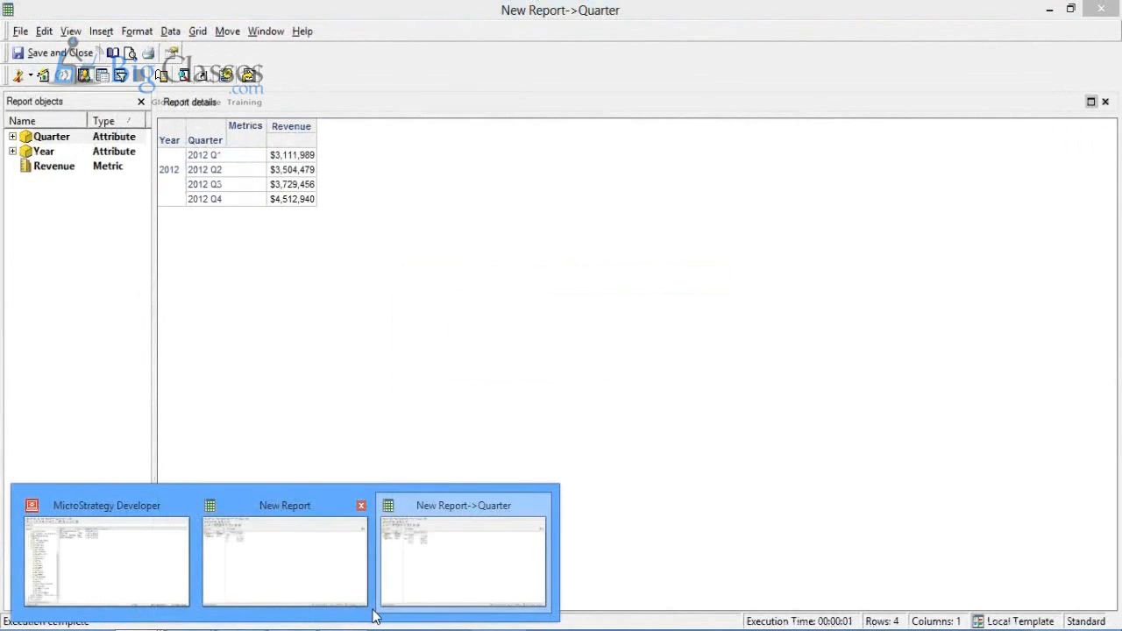
click(422, 603)
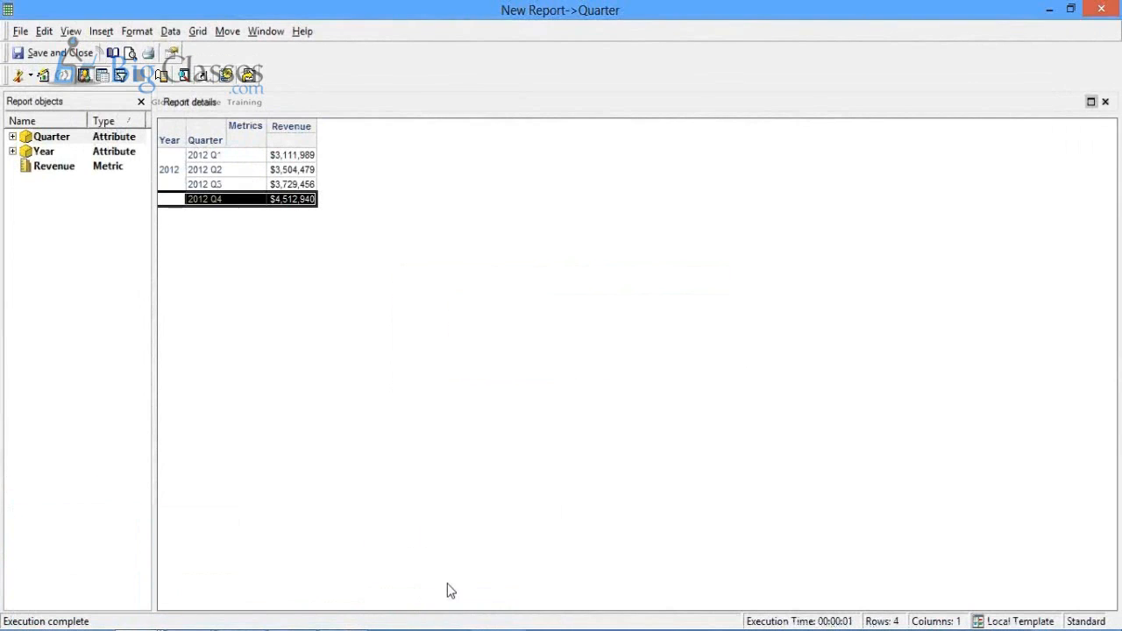
click(1100, 8)
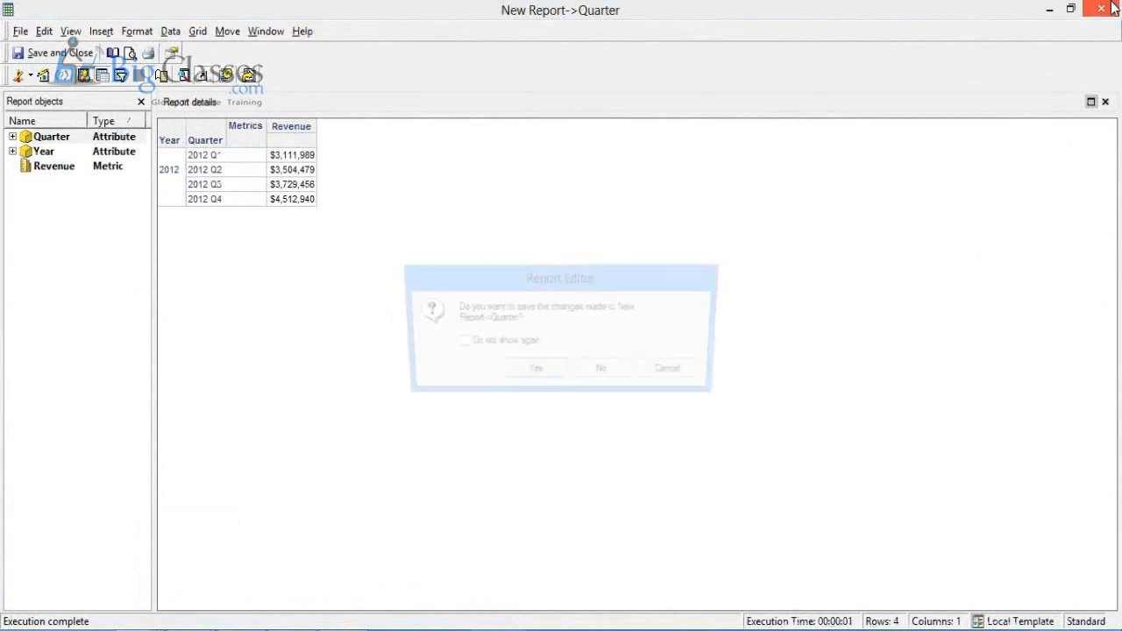
click(612, 375)
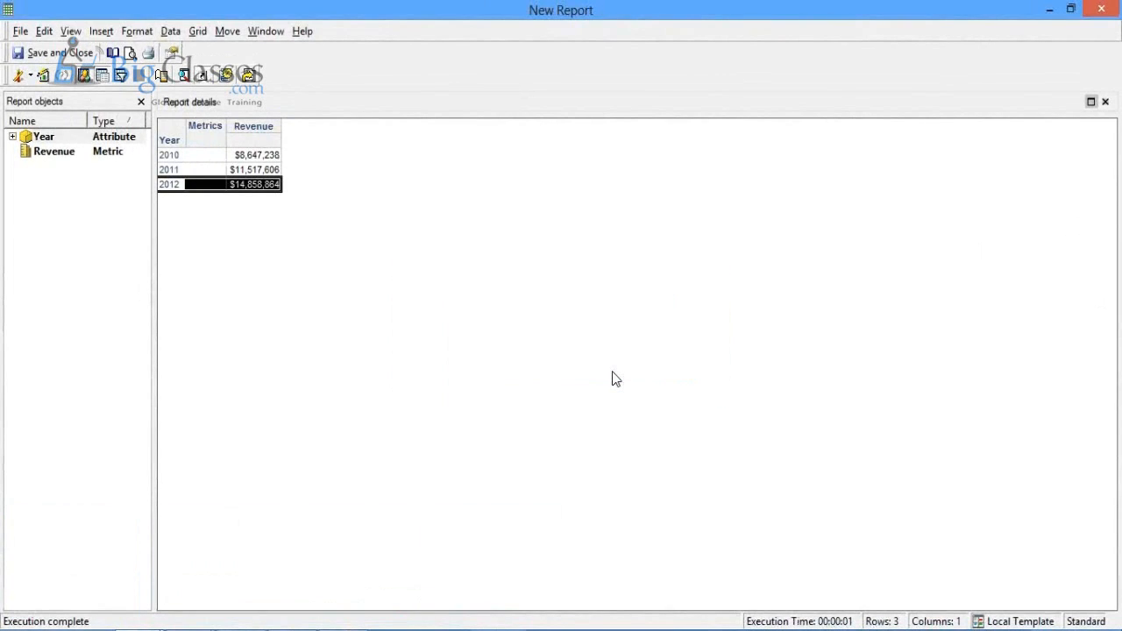
Step: Return to the report's design, add the Region attribute from the Geography folder, and run the report
click(18, 77)
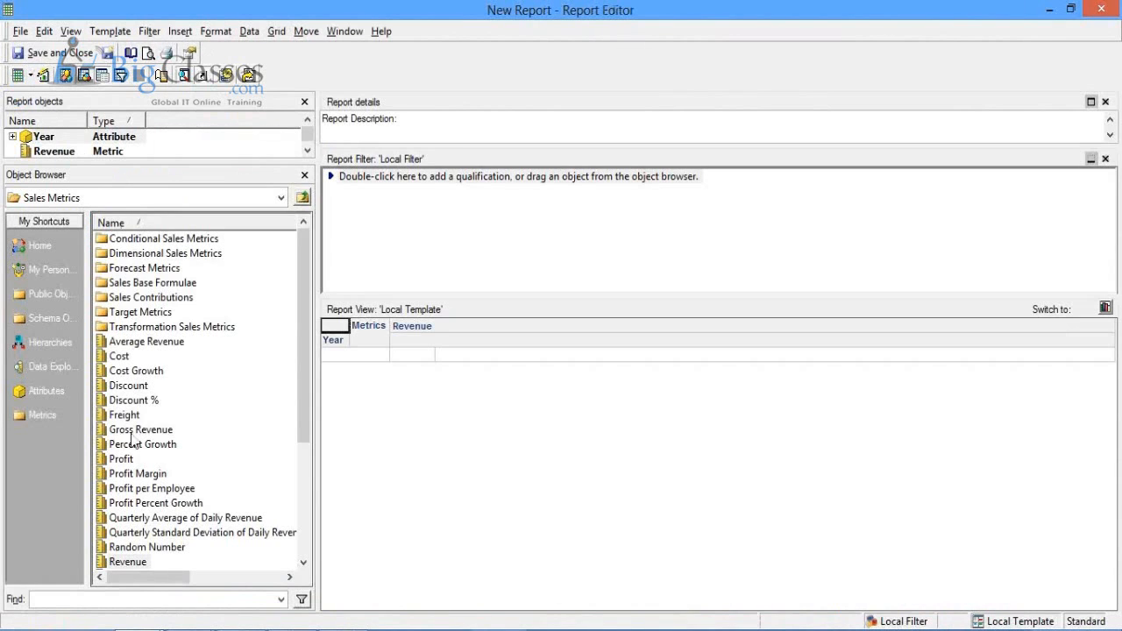
click(35, 394)
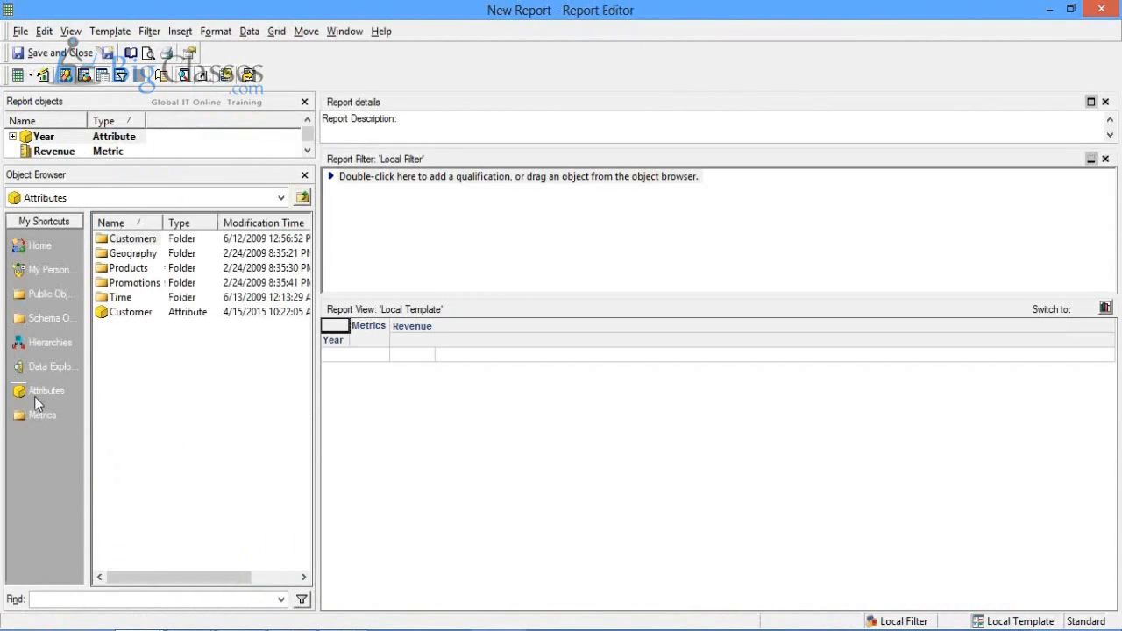
double_click(133, 253)
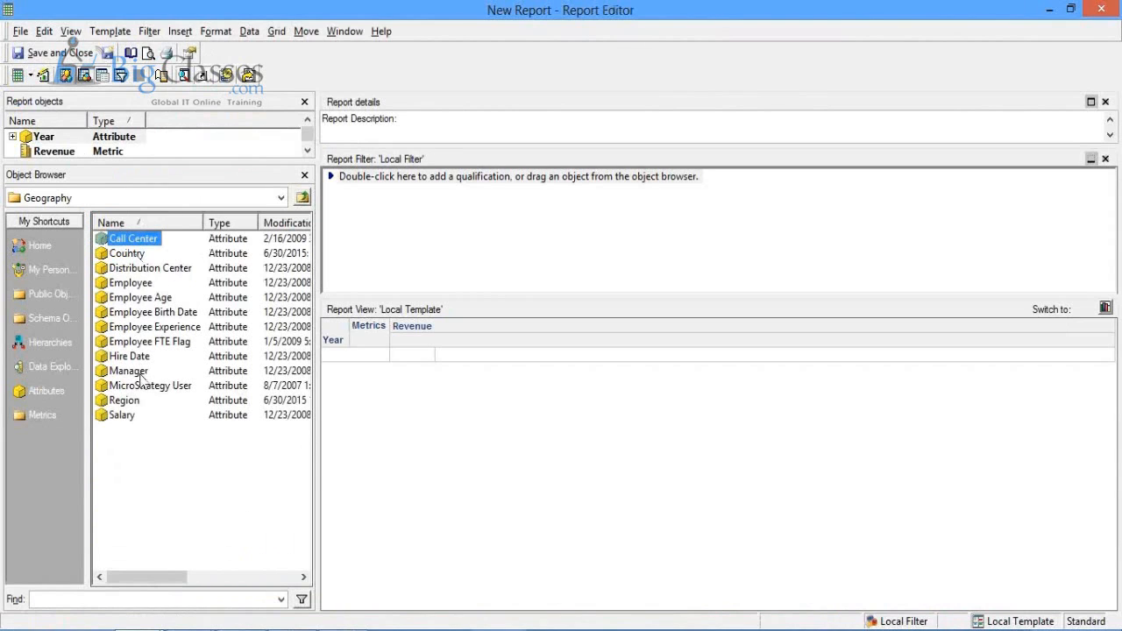
double_click(132, 402)
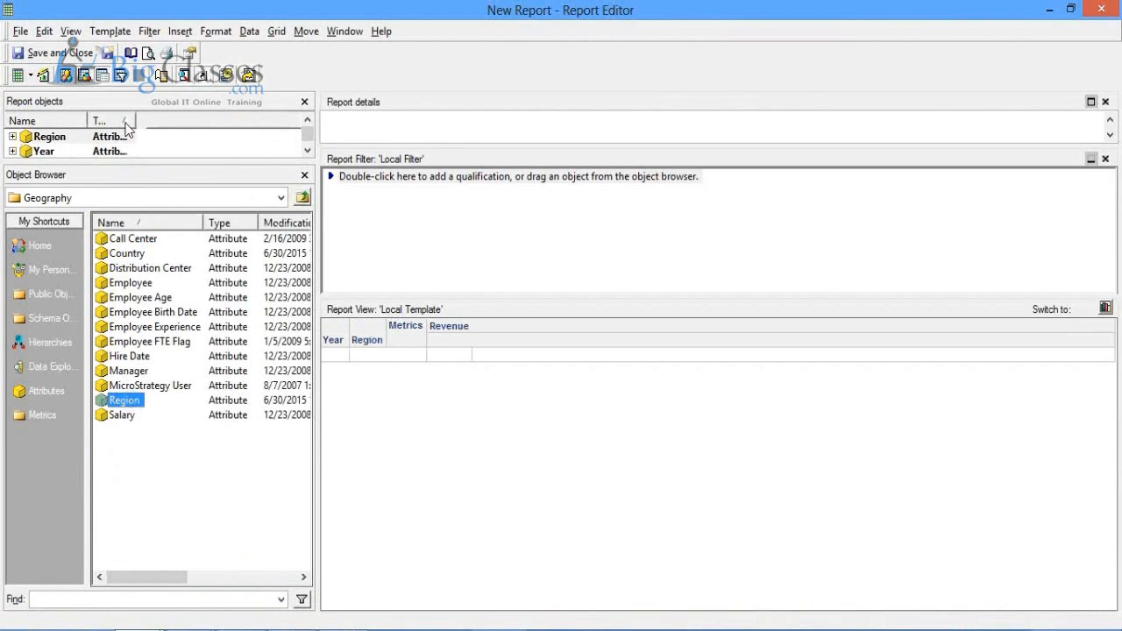
click(43, 78)
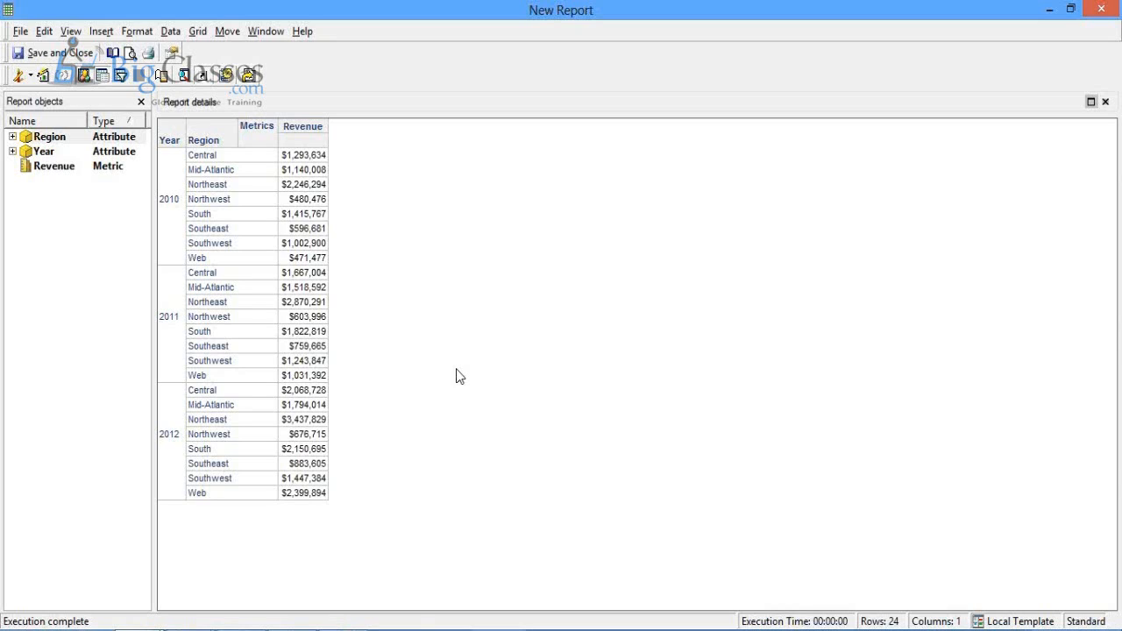
Step: Add a threshold to the Revenue metric with the qualification Revenue Greater than 2000000
click(172, 32)
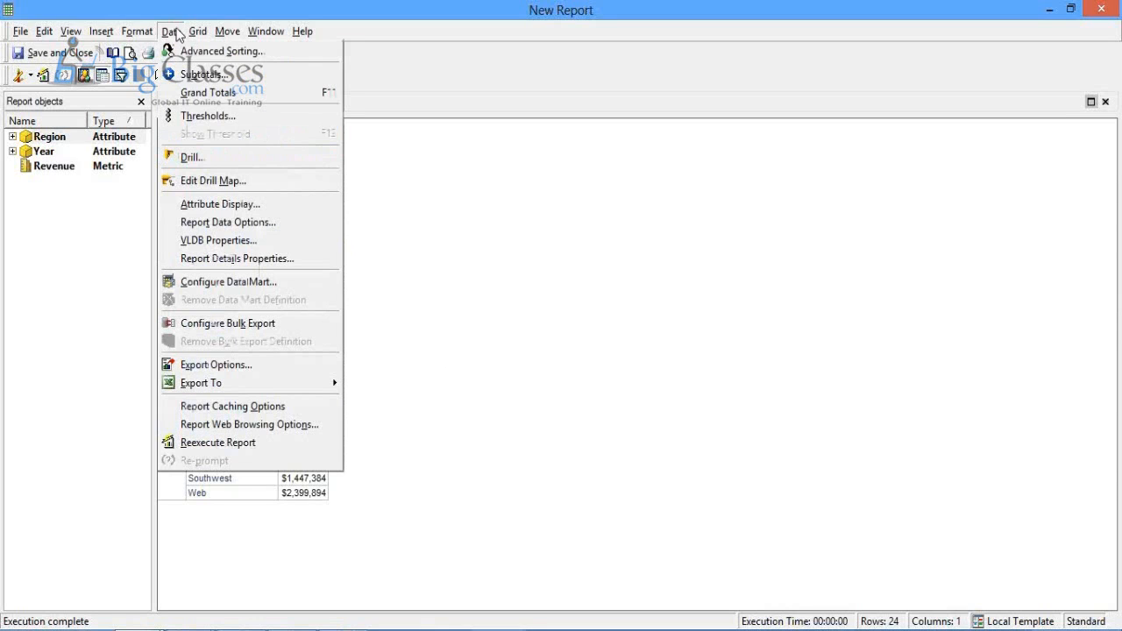
click(197, 113)
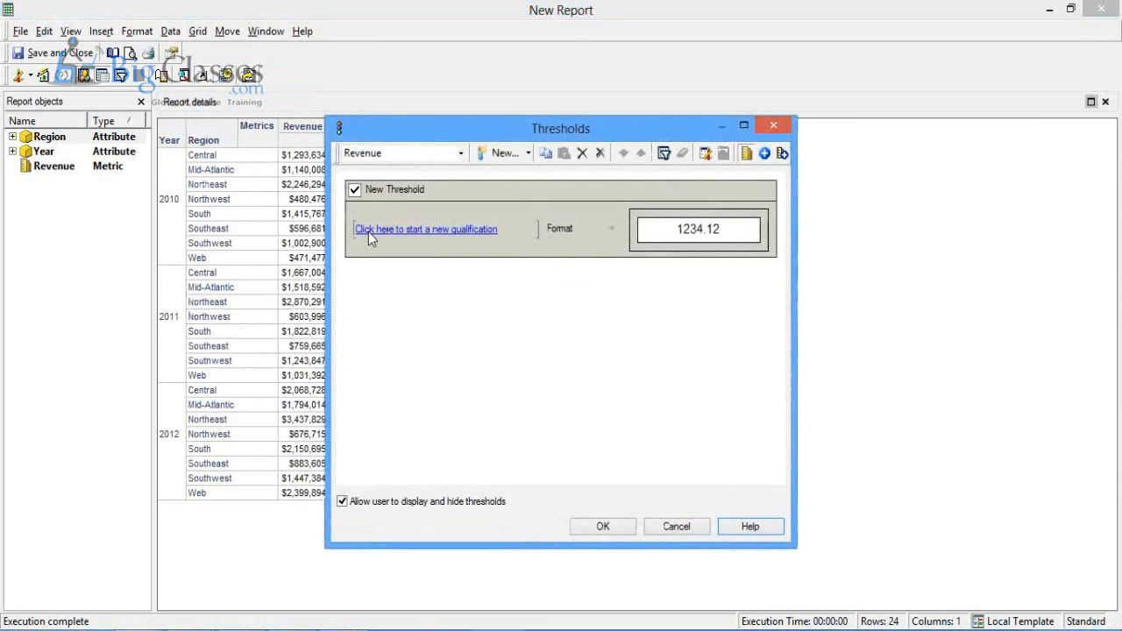
click(368, 231)
click(365, 227)
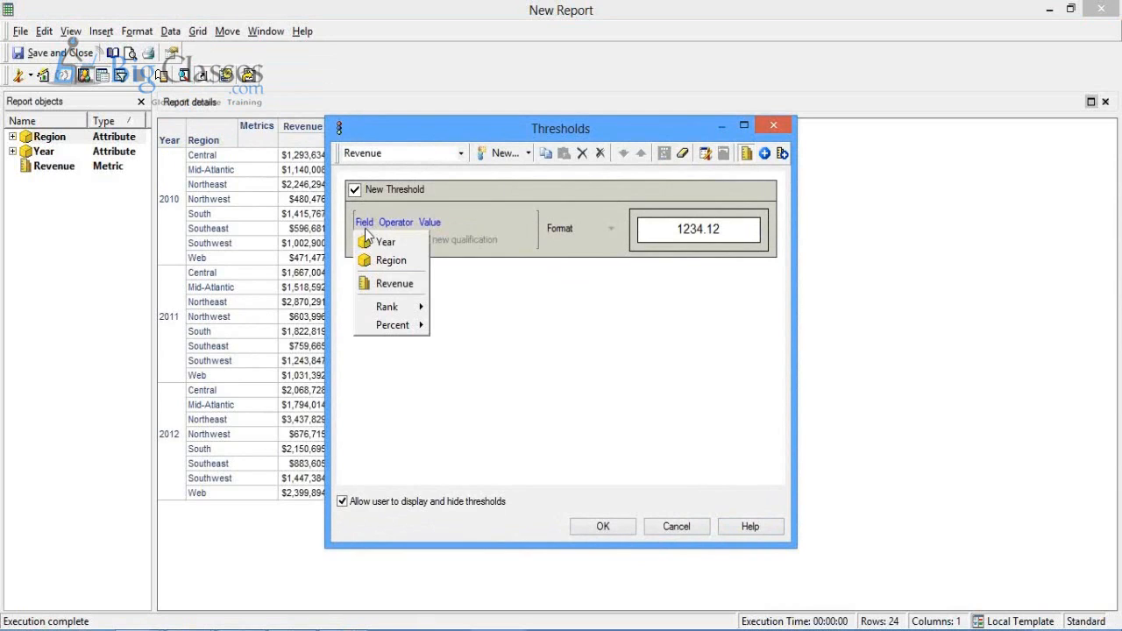
click(392, 284)
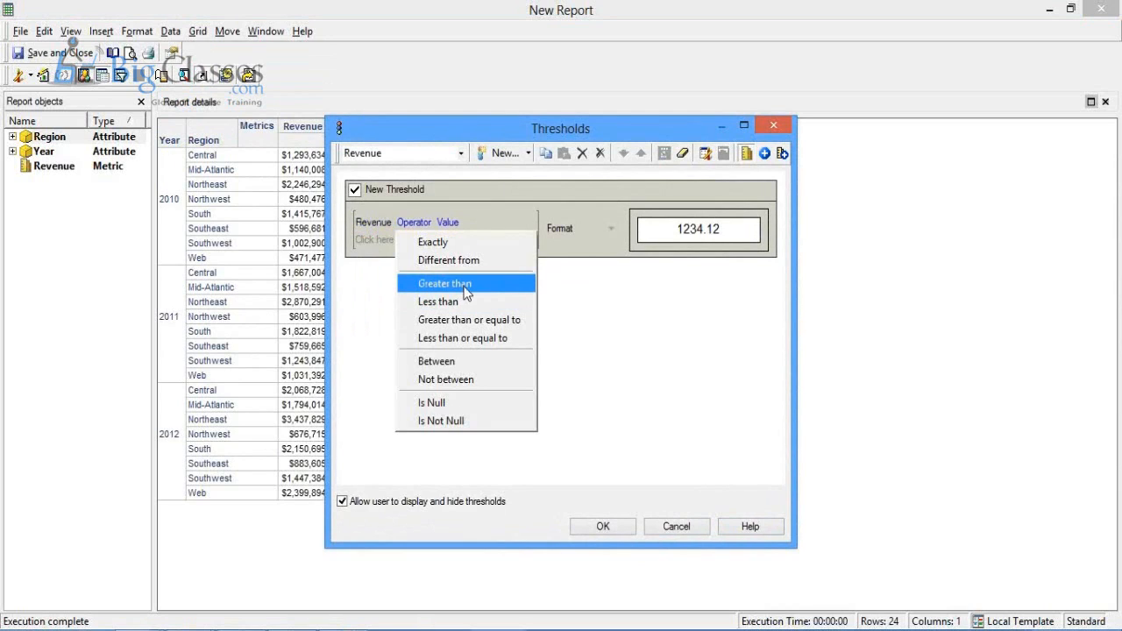
click(462, 289)
click(513, 243)
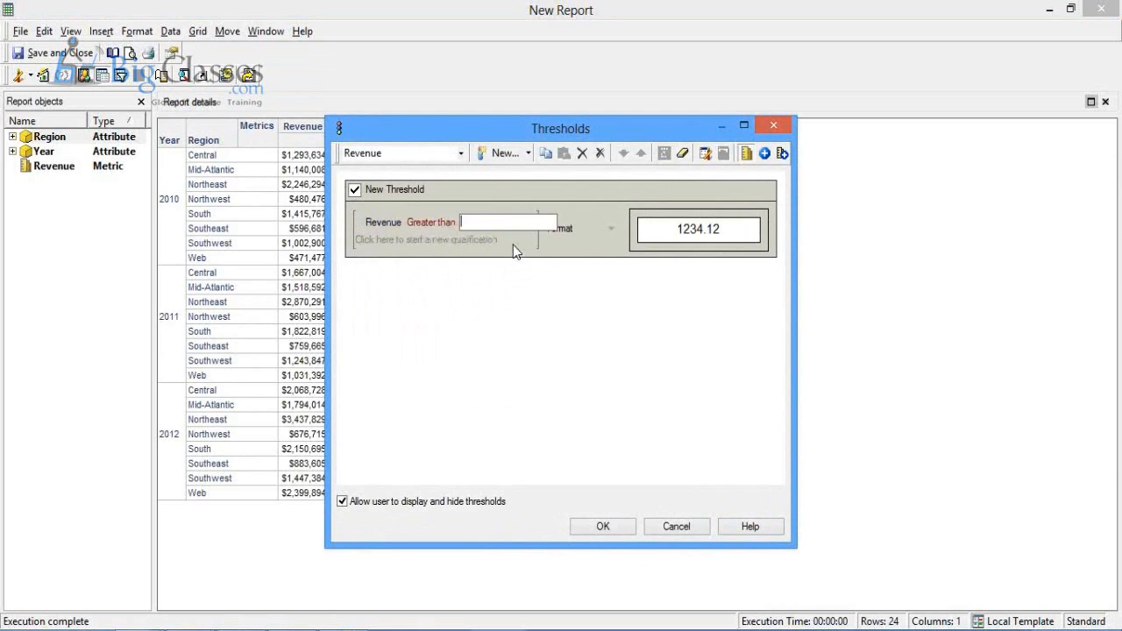
text(2000000)
Step: Format the threshold's cells with a Solid dark green background fill and apply the threshold to the report
click(727, 230)
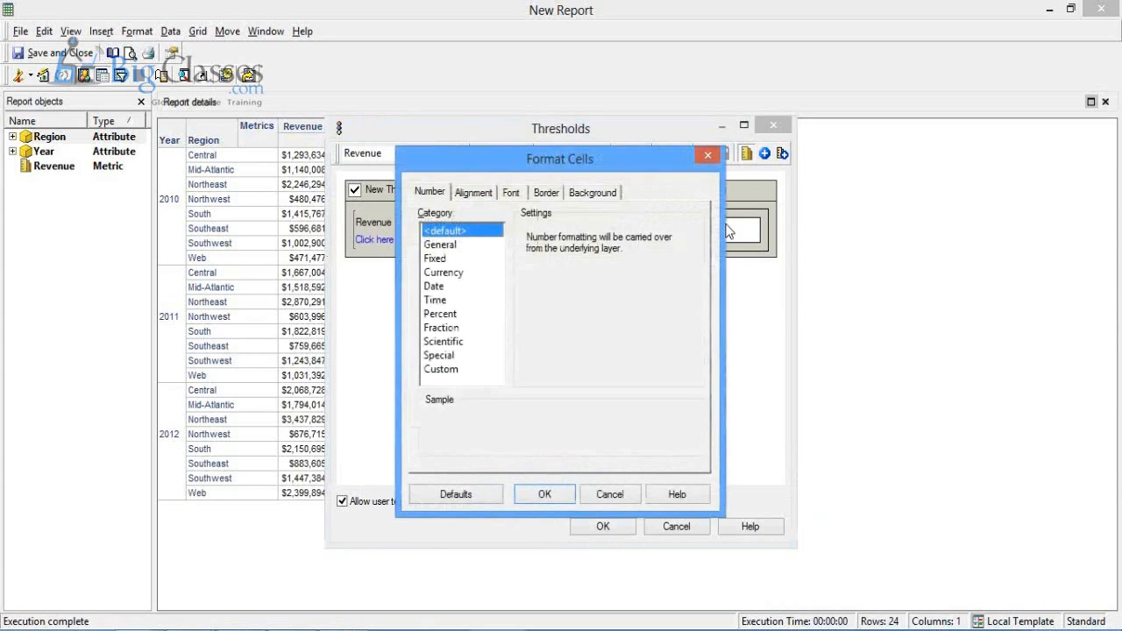
click(610, 192)
click(585, 221)
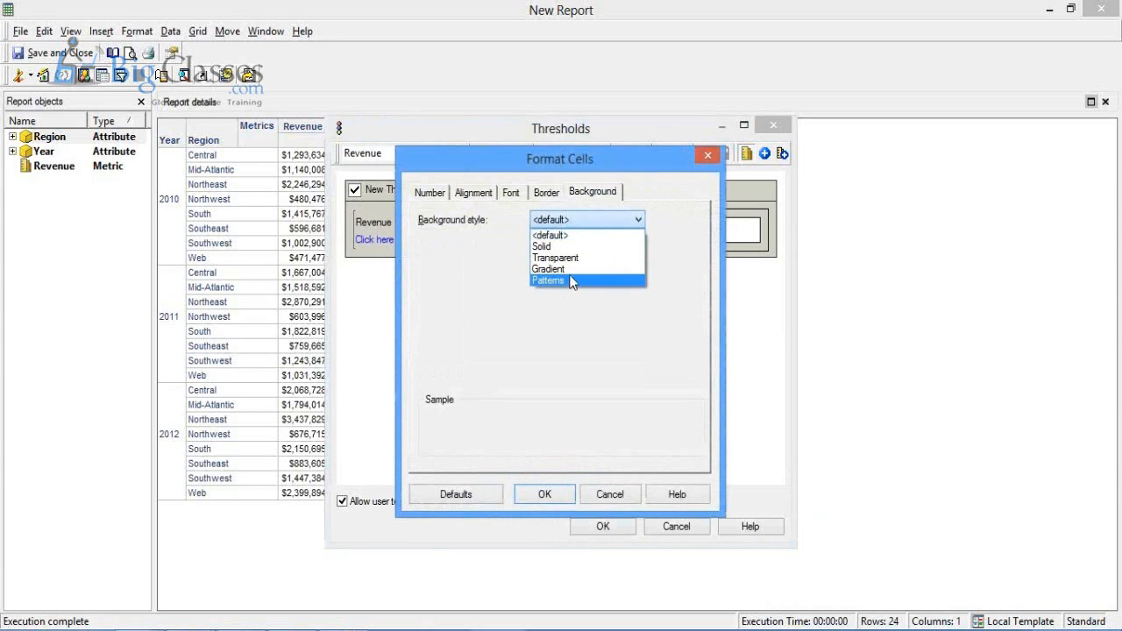
click(565, 248)
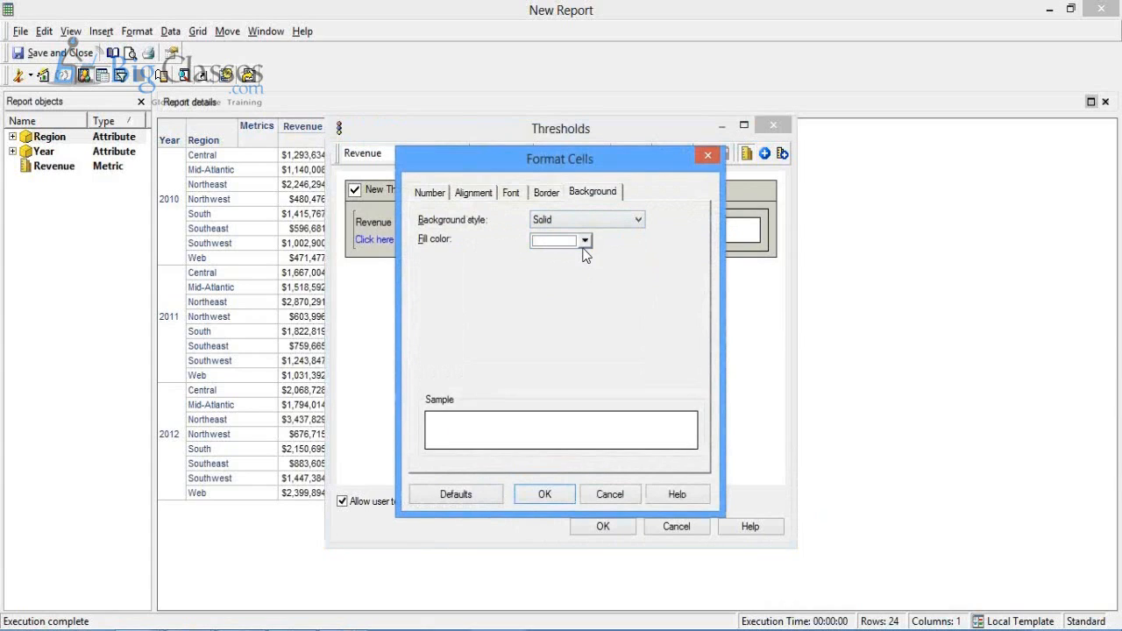
click(585, 240)
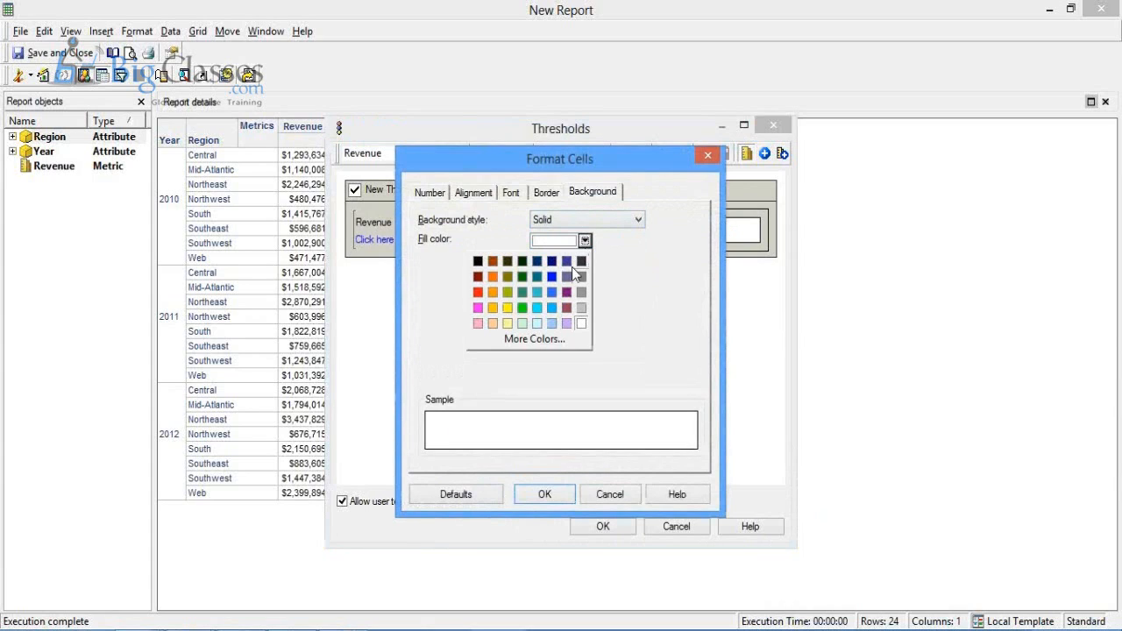
click(521, 283)
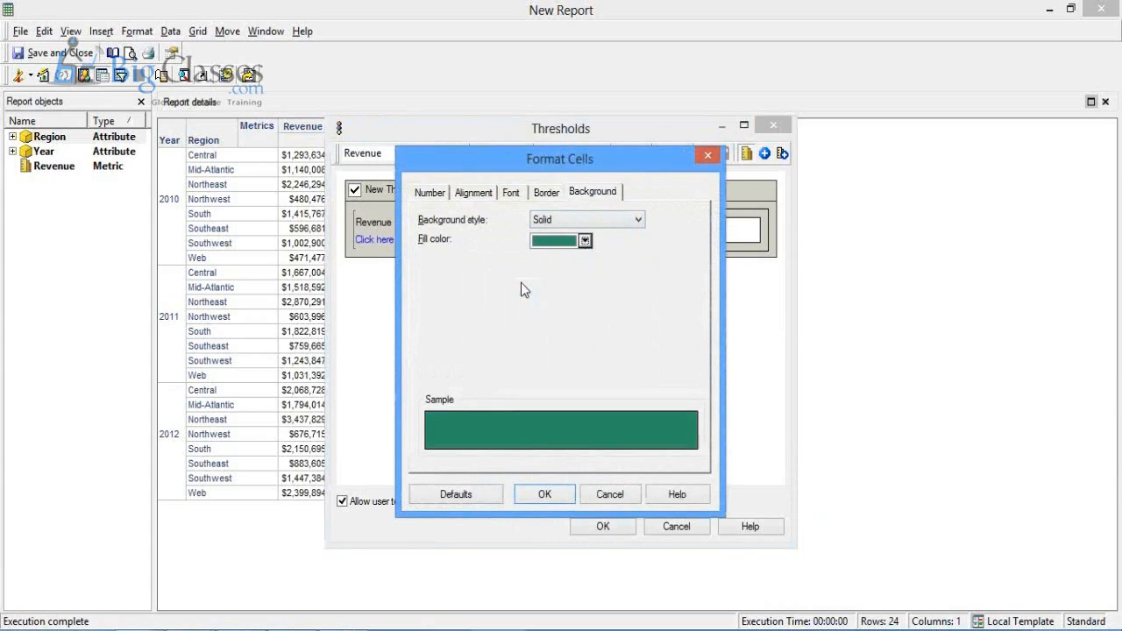
click(561, 494)
click(603, 526)
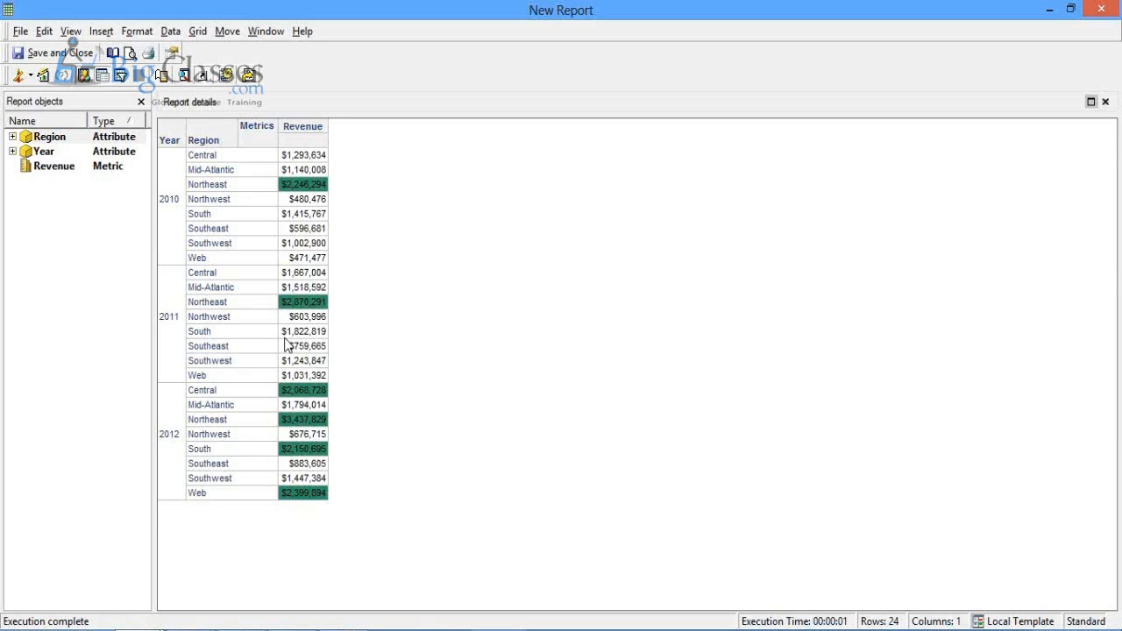
Step: Close the new report without saving and switch to MicroStrategy Web in the browser
click(1096, 10)
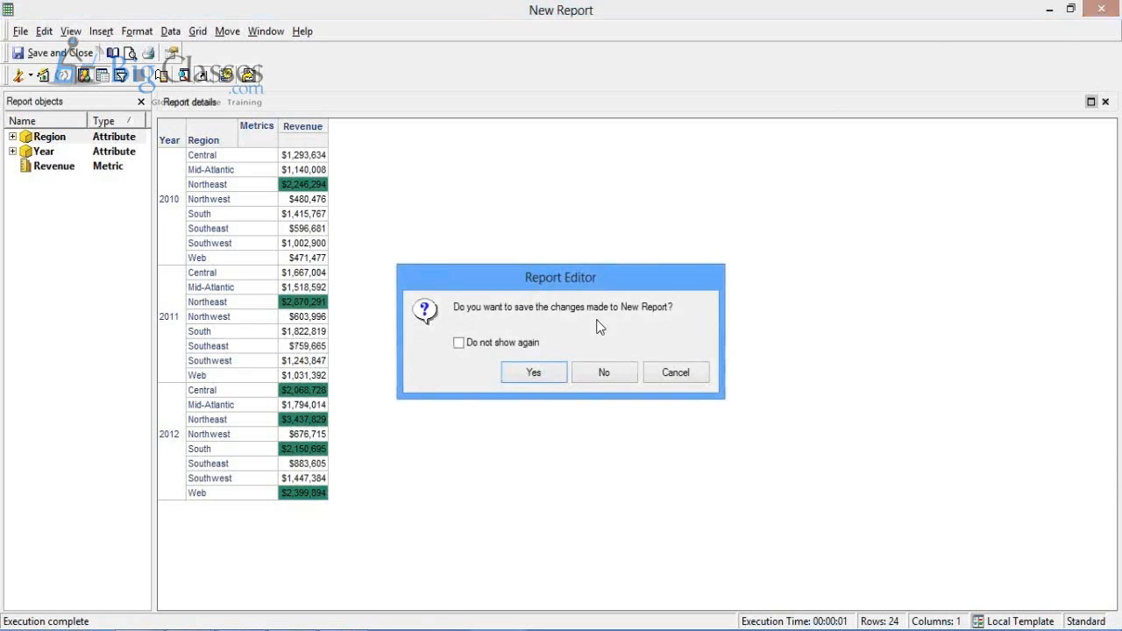
click(602, 375)
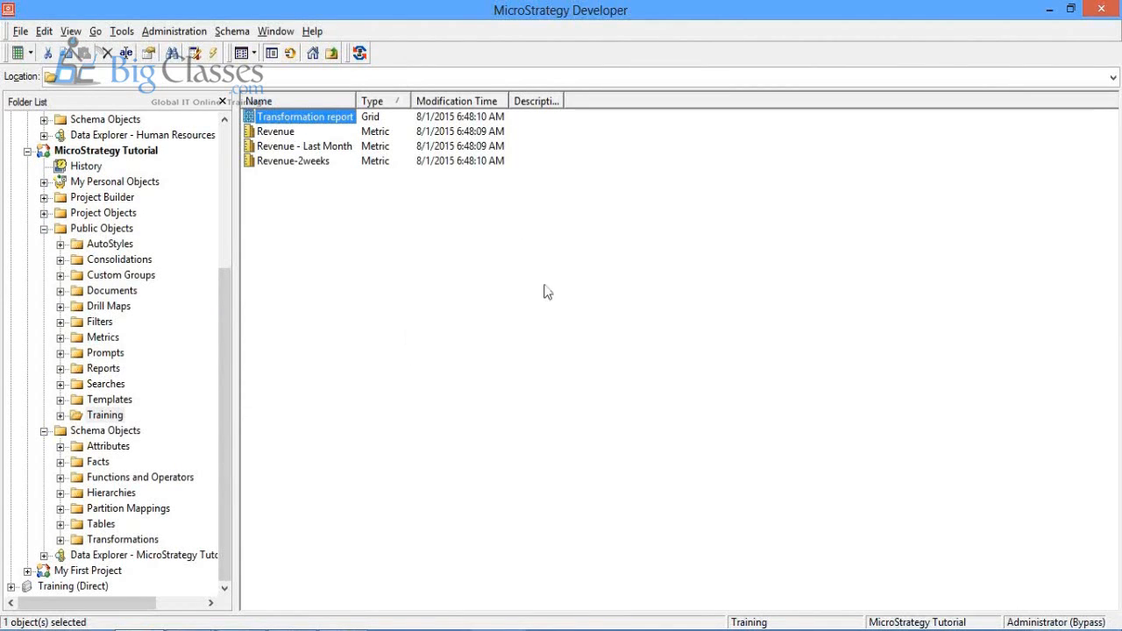
click(343, 630)
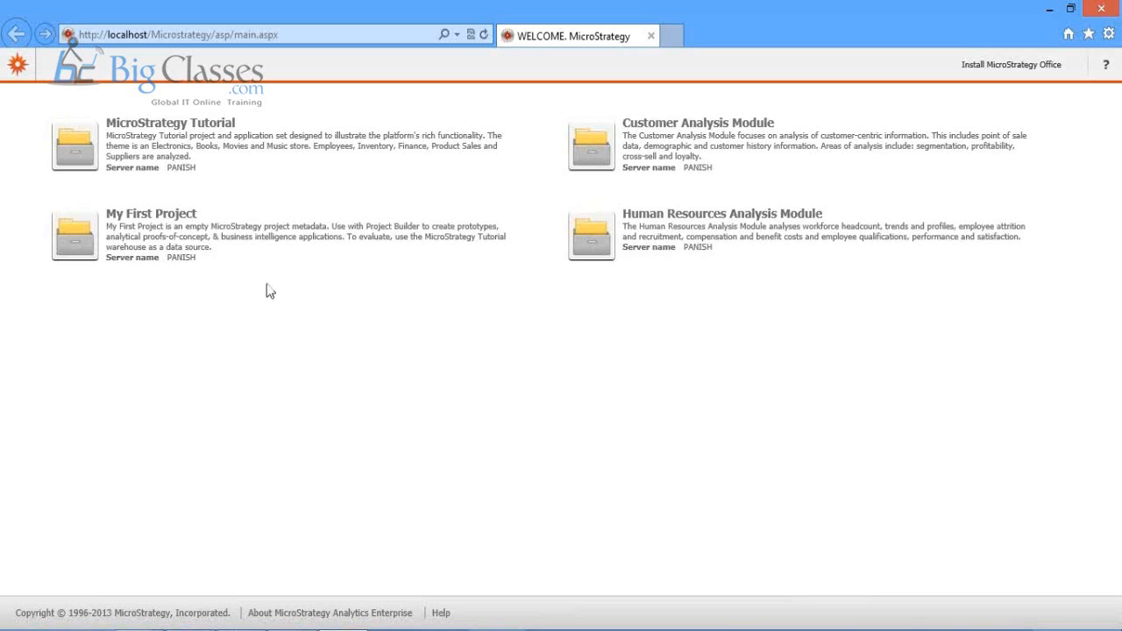
Step: Log in to the MicroStrategy Tutorial project as administrator and continue past the product activation notice
click(219, 130)
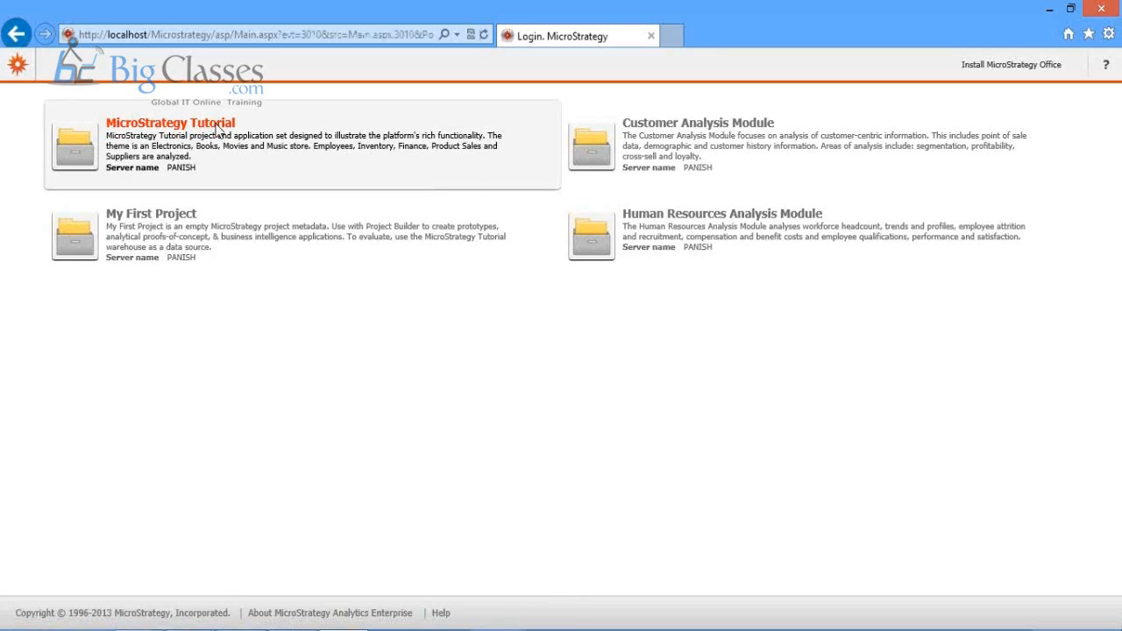
text(administrator)
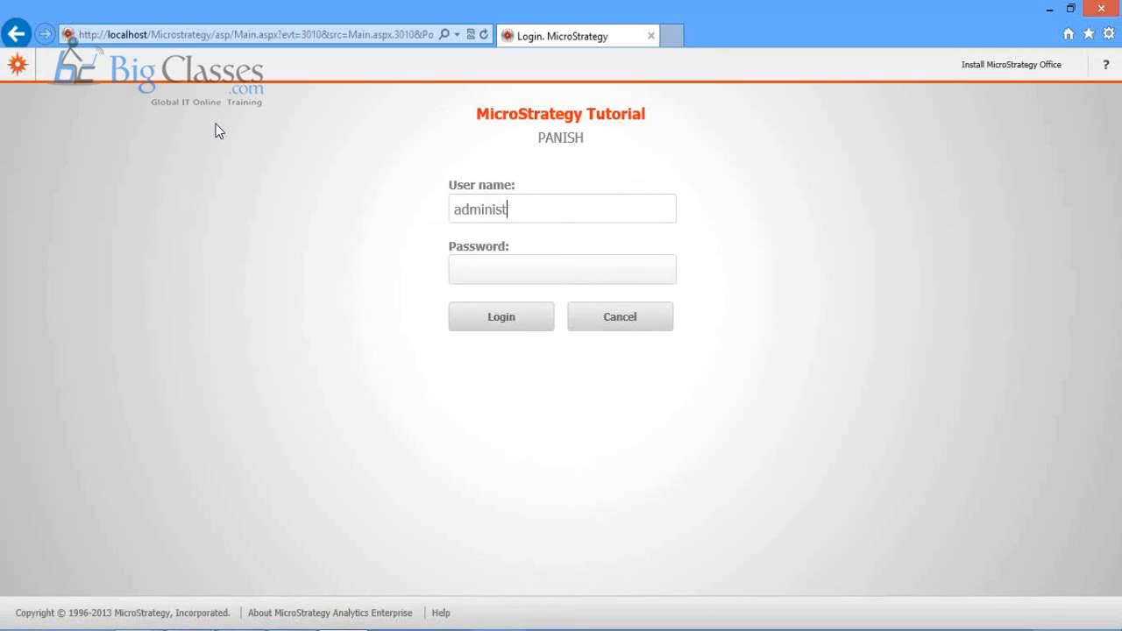
key(Return)
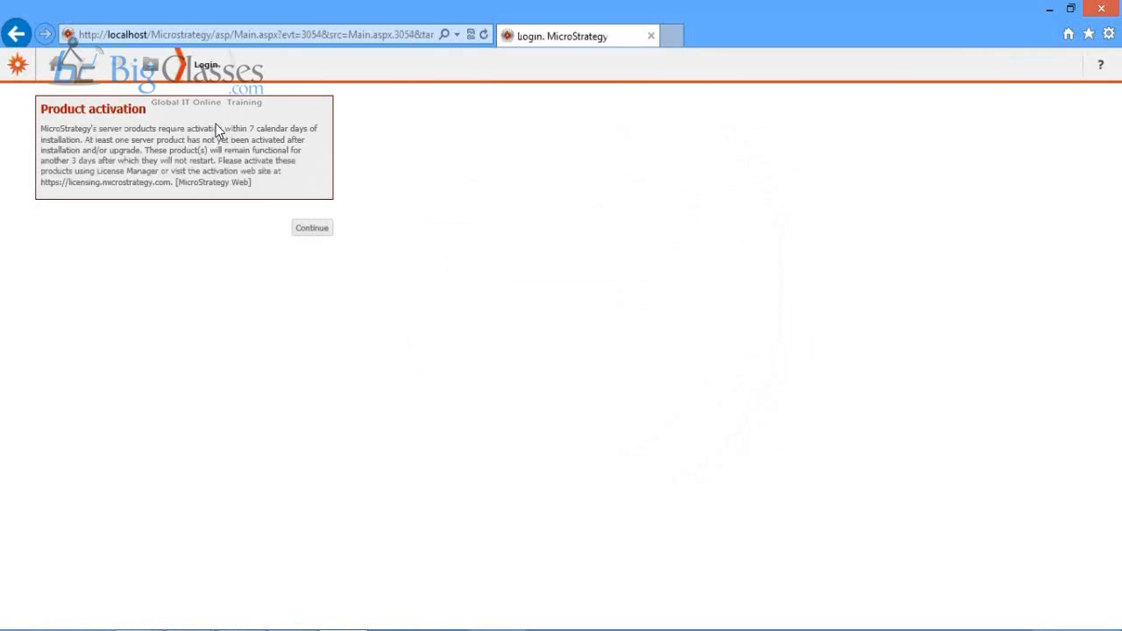
click(299, 229)
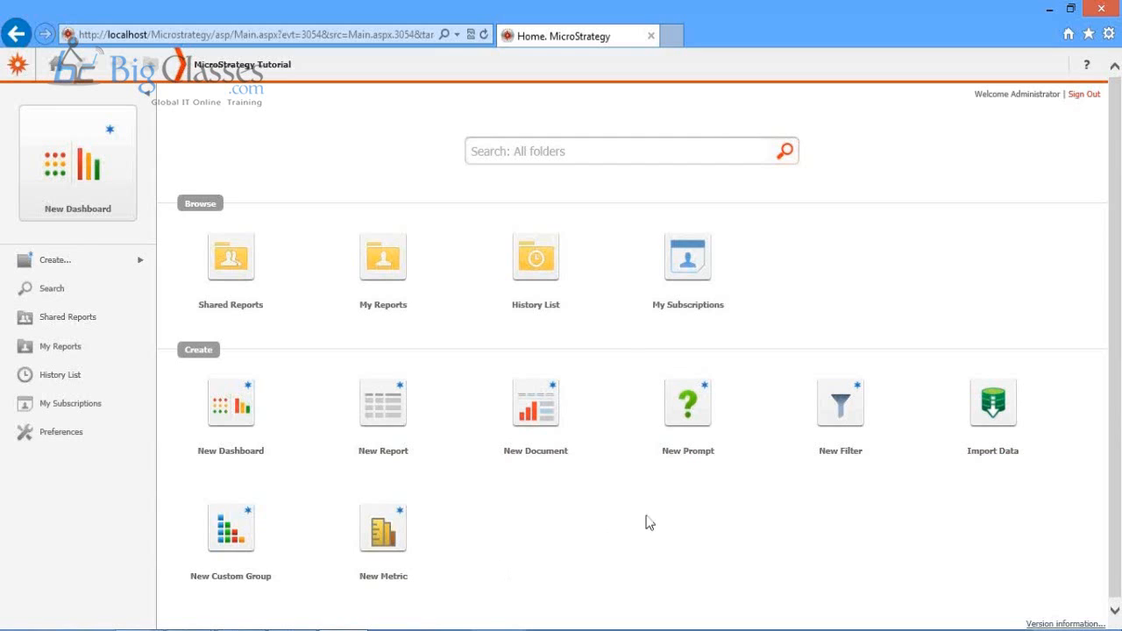
Step: Open the Top 10 Airports dashboard from the Dashboards and Scorecards folder in Shared Reports
click(239, 261)
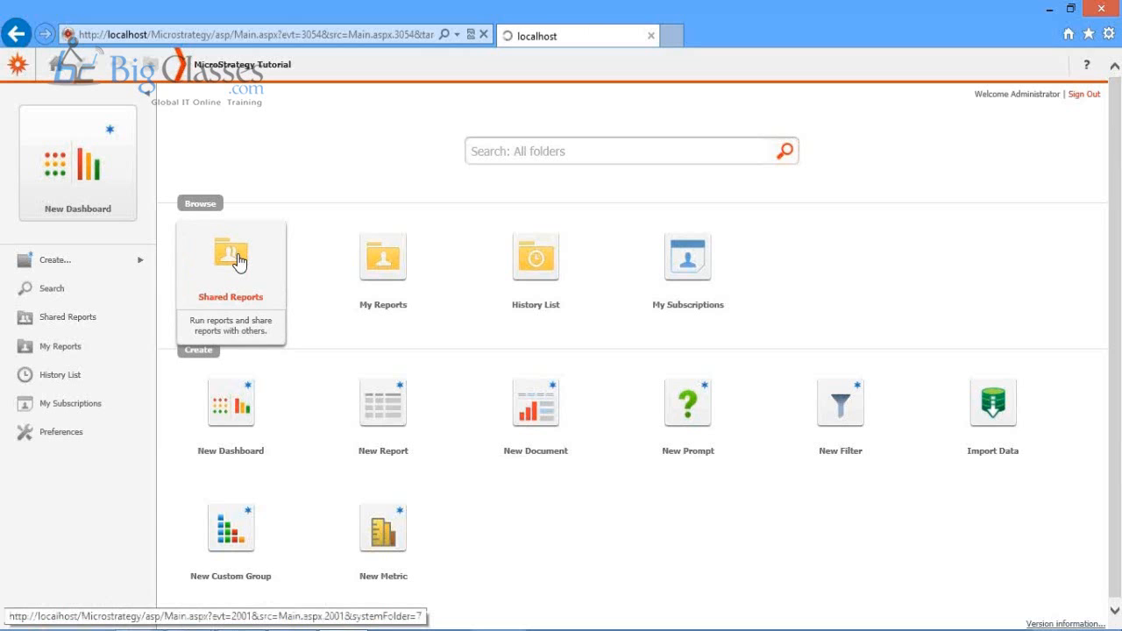
key(super)
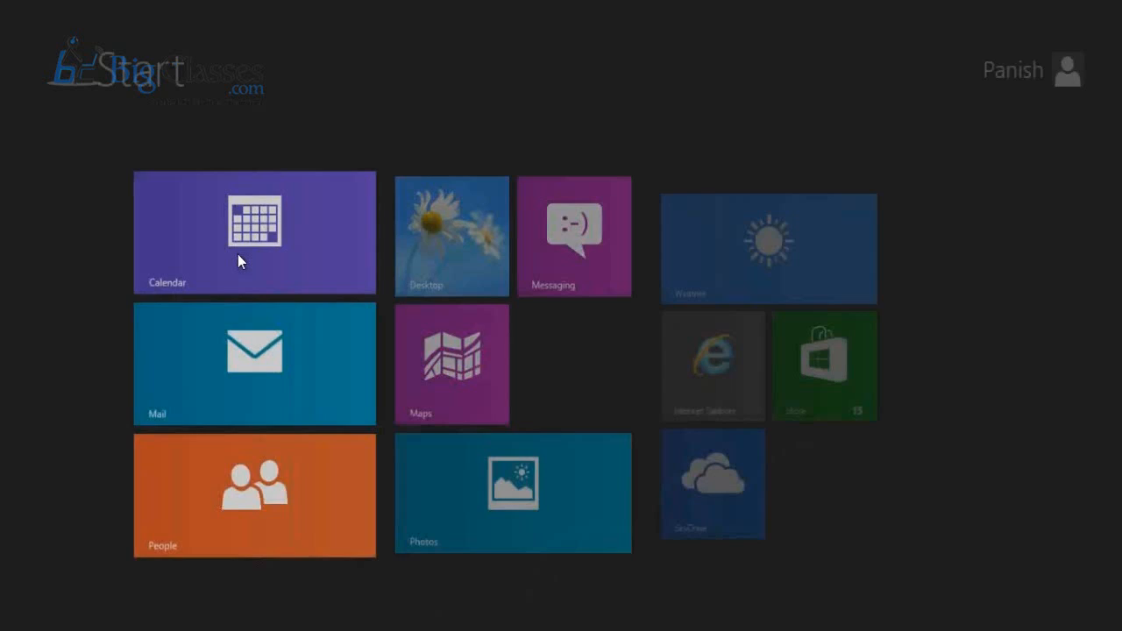
key(super)
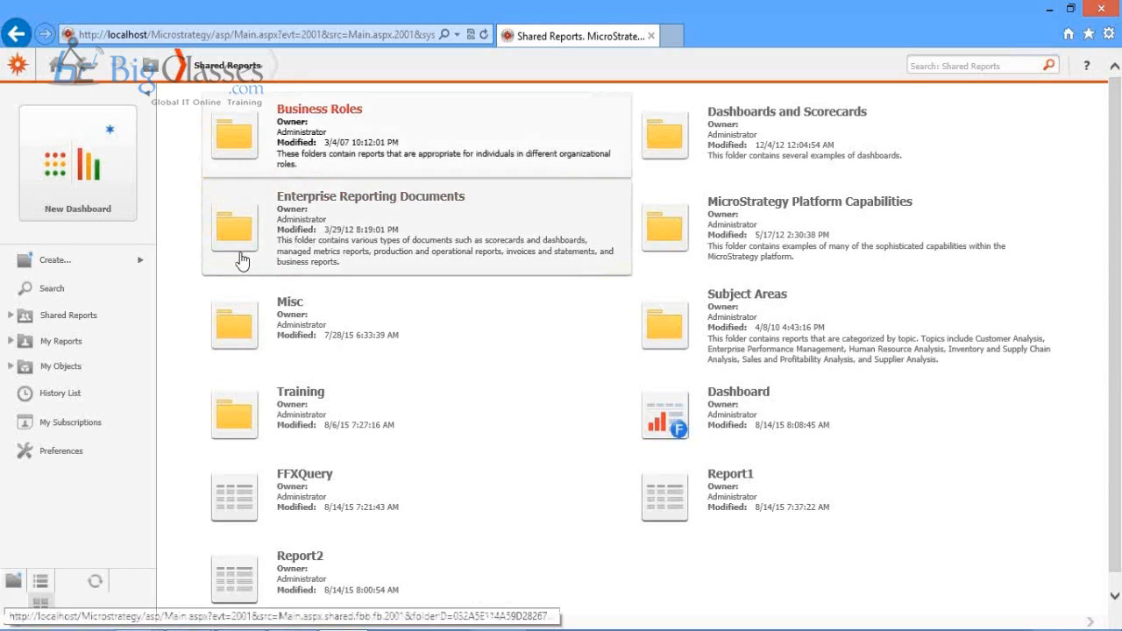
click(771, 123)
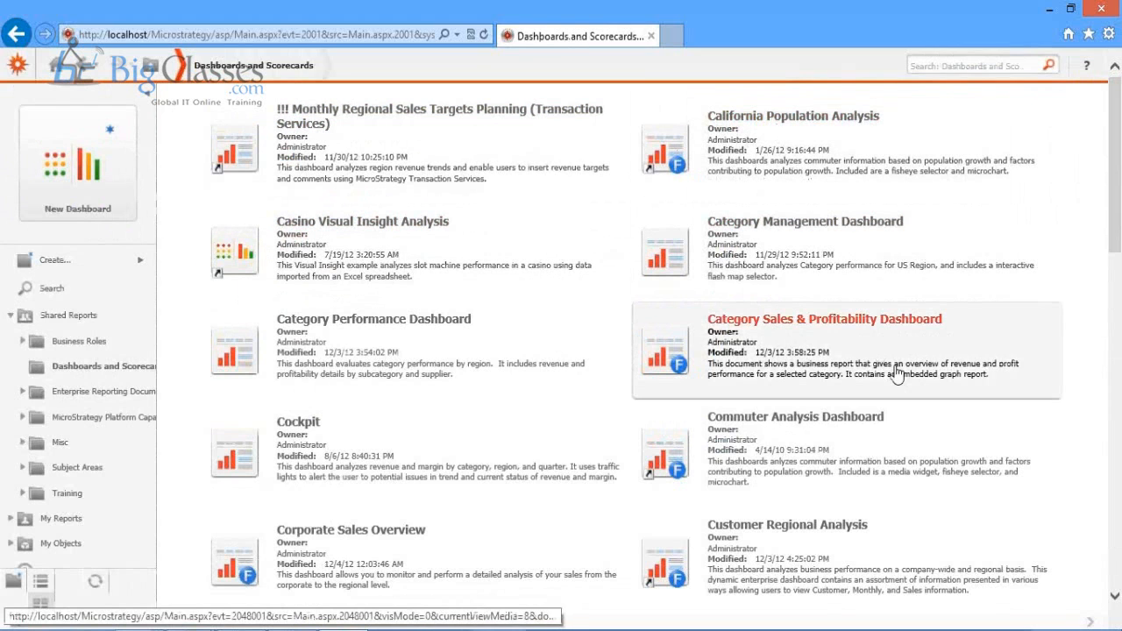
click(1118, 549)
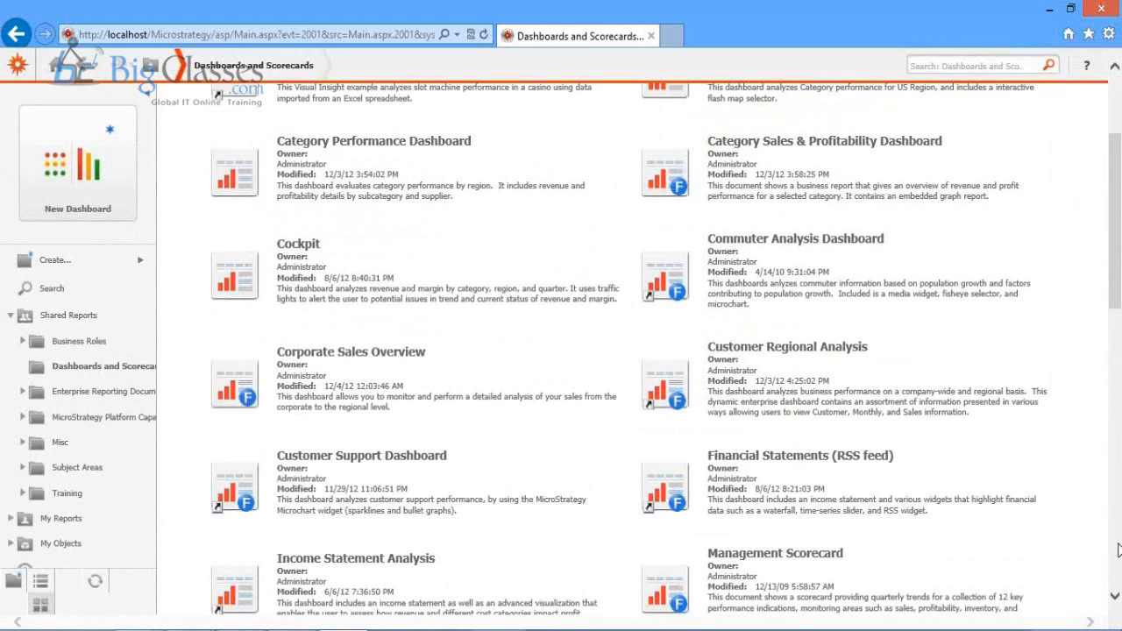
click(1118, 549)
click(333, 589)
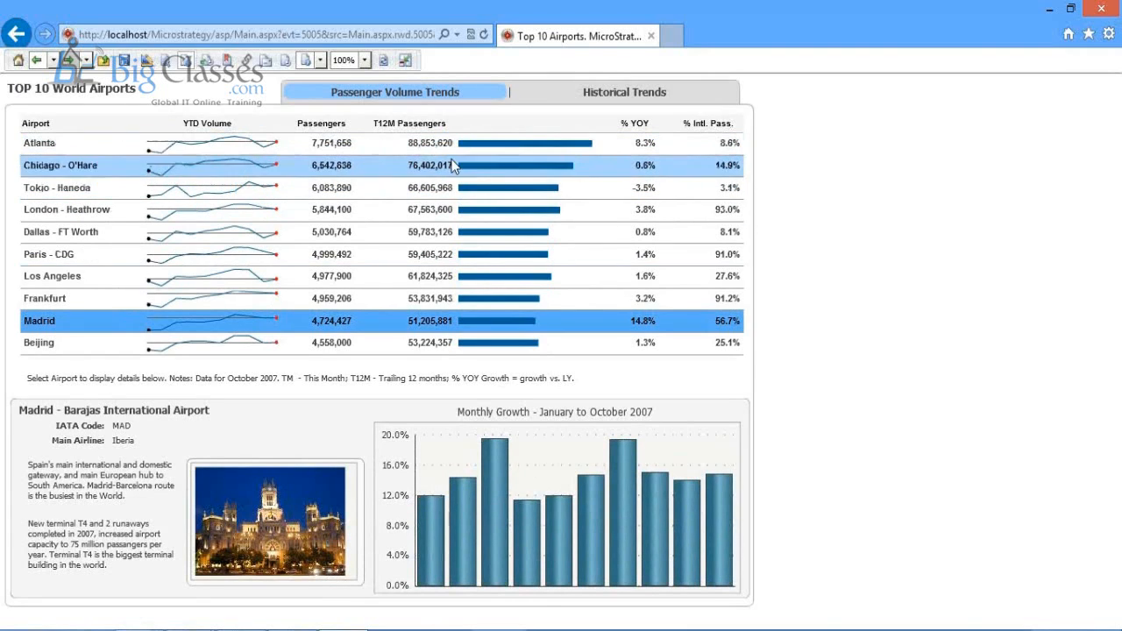
Step: Examine the airport details and monthly growth chart for London - Heathrow and for Frankfurt
mouse_move(278, 173)
click(82, 210)
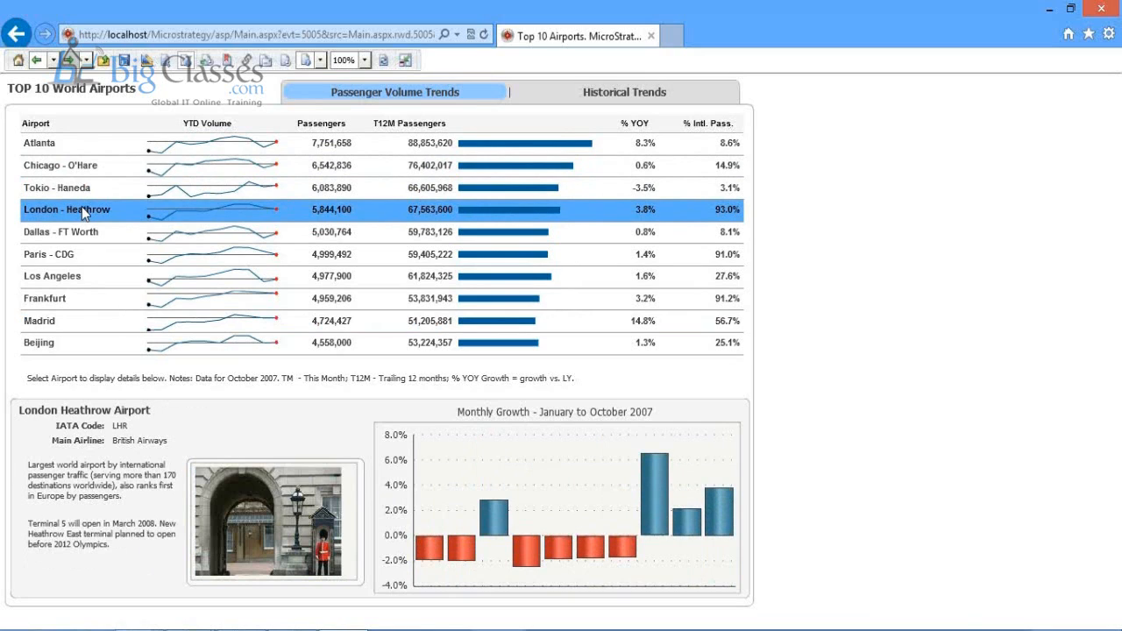
click(63, 300)
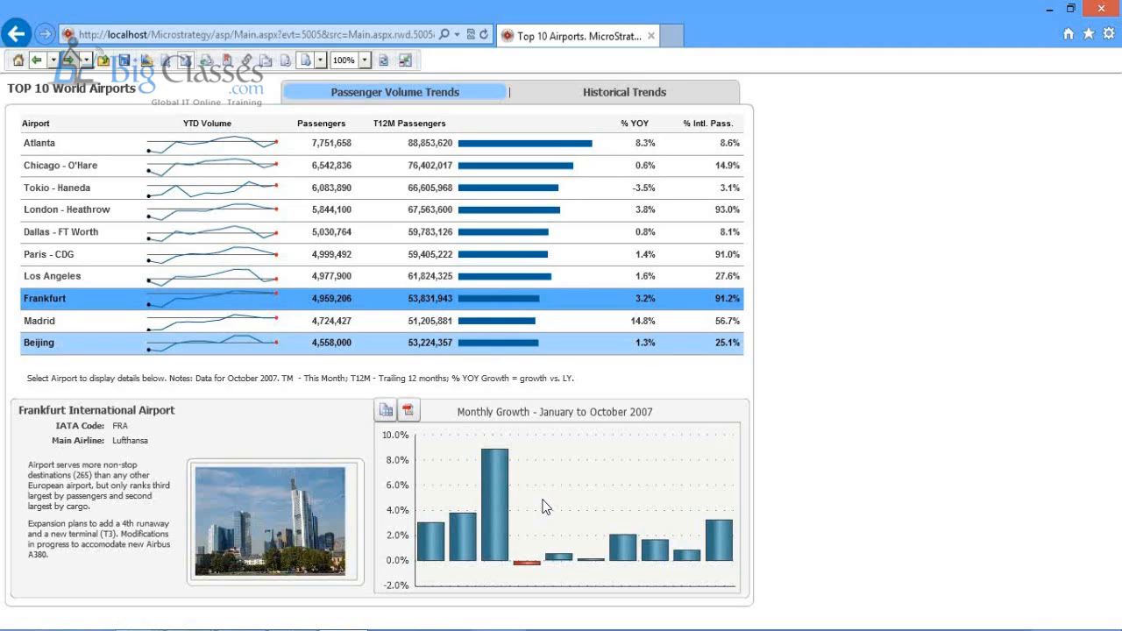
Step: Filter the Historical Trends bubble grid to only Atlanta, Paris - CDG and Chicago - O'Hare
click(617, 100)
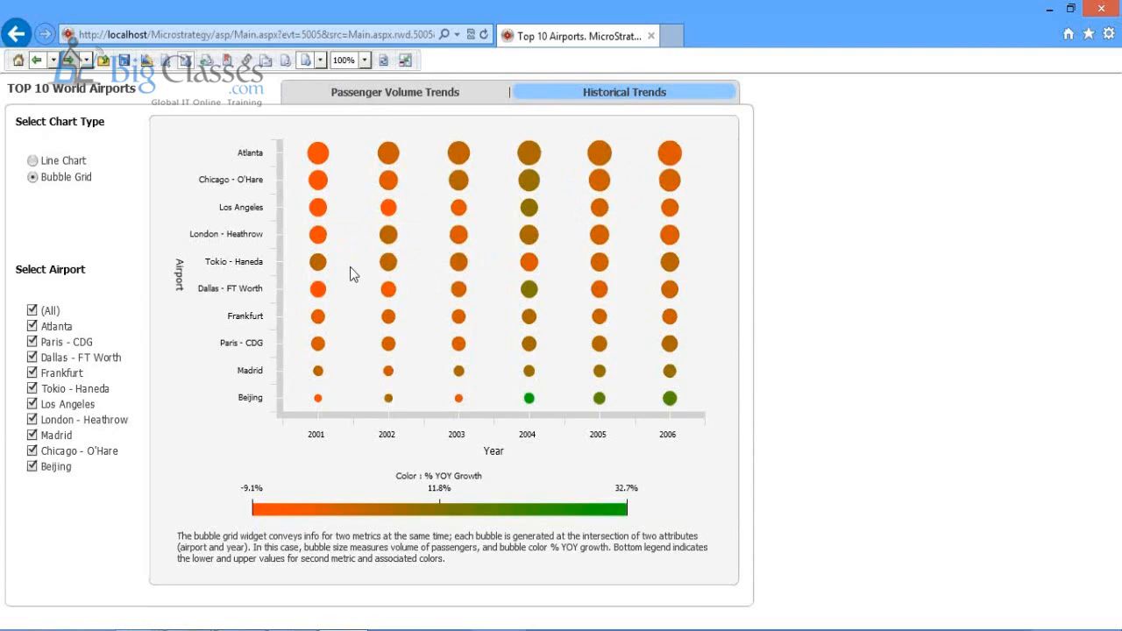
click(33, 389)
click(32, 404)
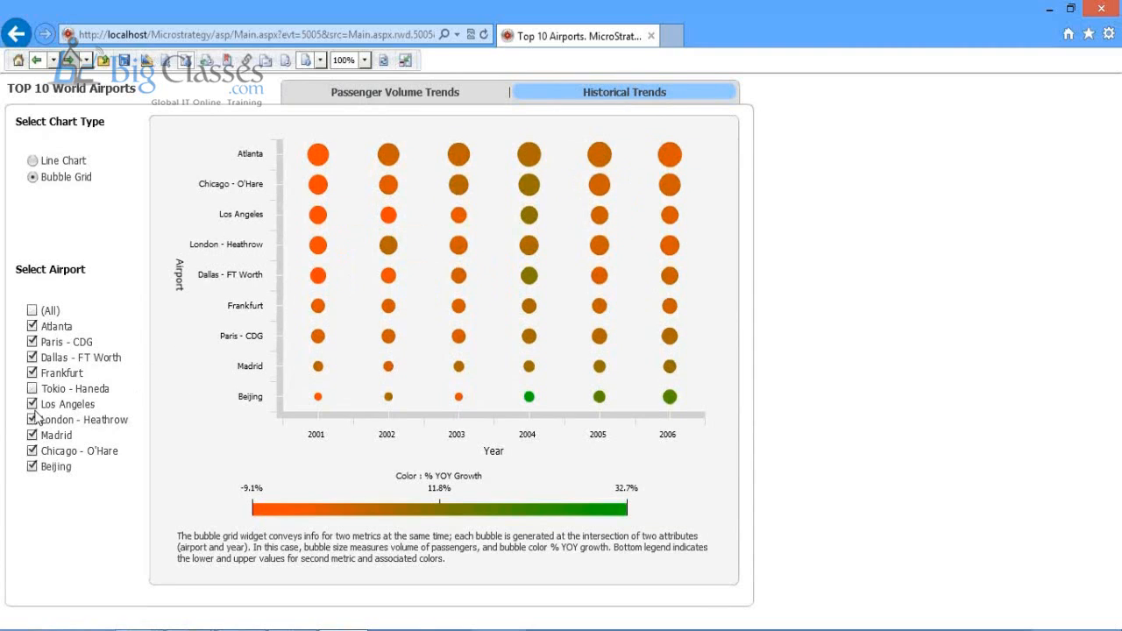
click(33, 420)
click(32, 435)
click(32, 466)
click(32, 357)
click(32, 372)
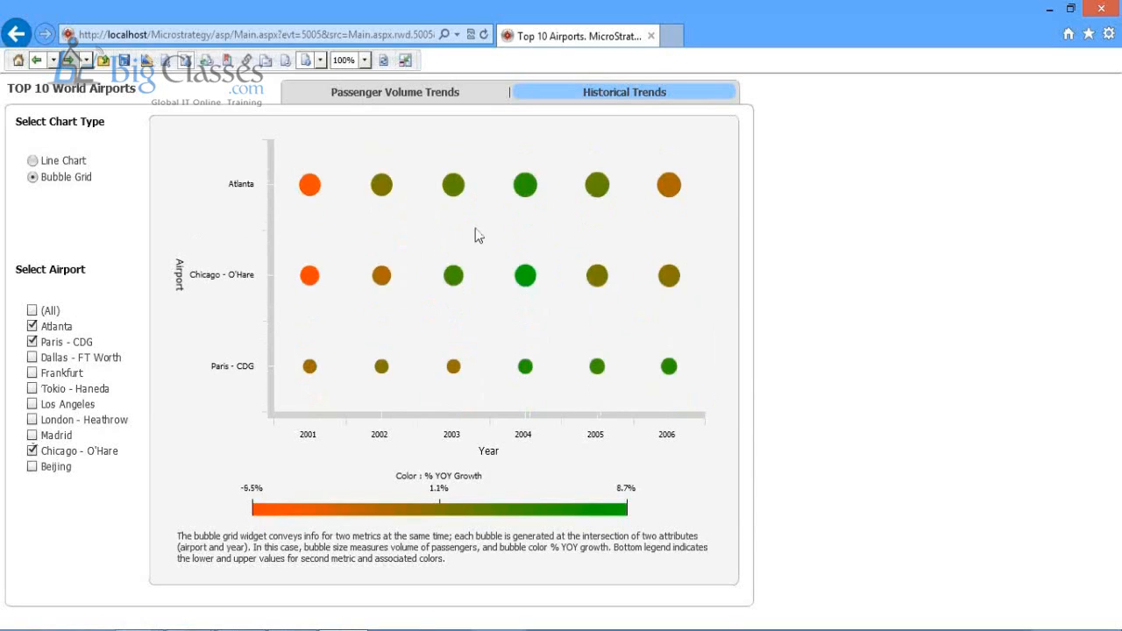
Step: Show the historical trends as a Line Chart and add Tokio - Haneda, London - Heathrow and Madrid
click(33, 161)
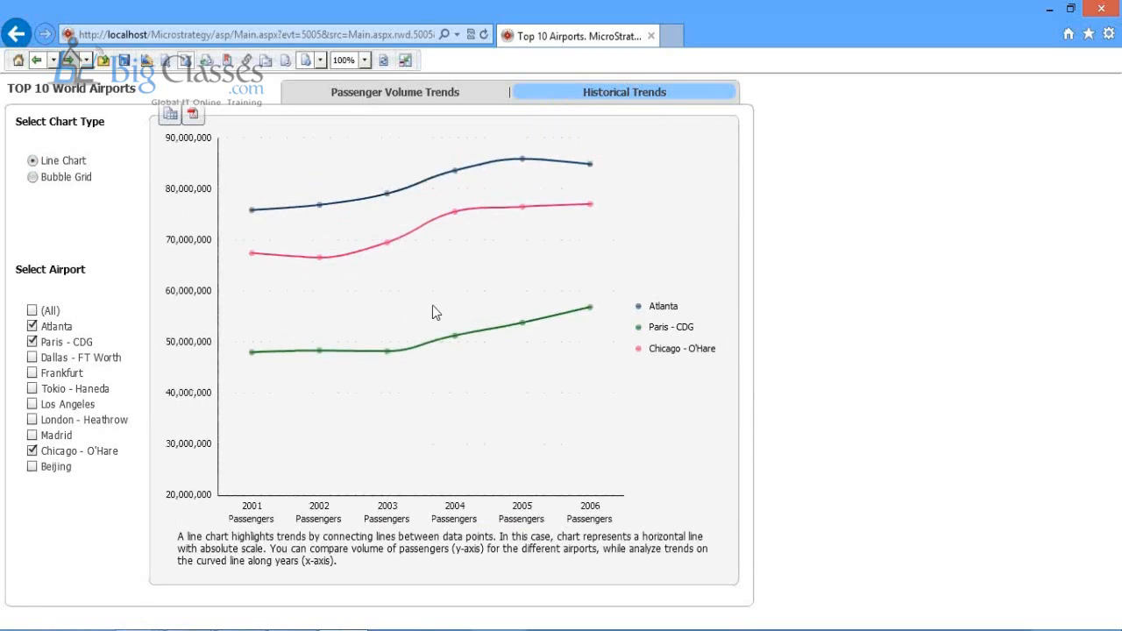
click(32, 388)
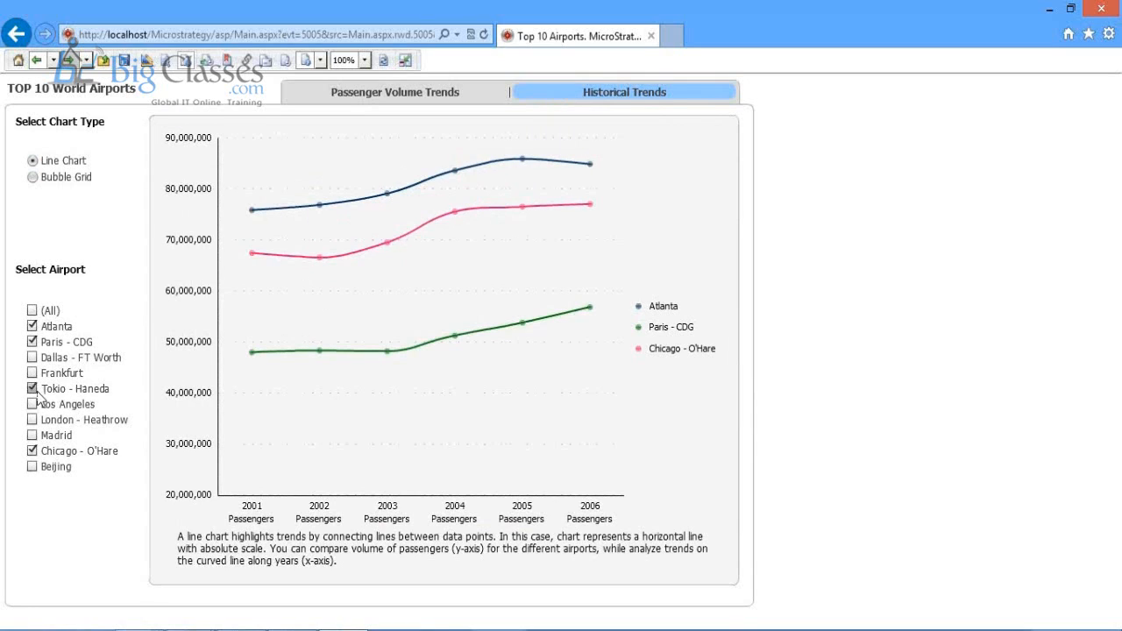
click(32, 420)
click(32, 434)
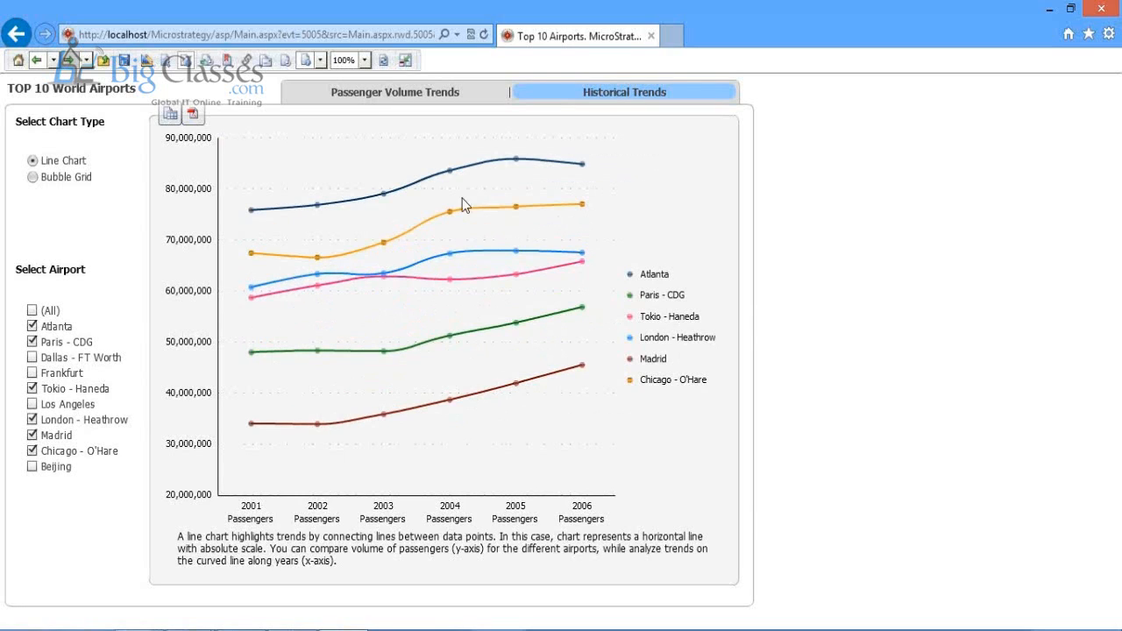
Step: Return to Passenger Volume Trends, exit full-screen mode and go back to the MicroStrategy Tutorial home page
click(435, 96)
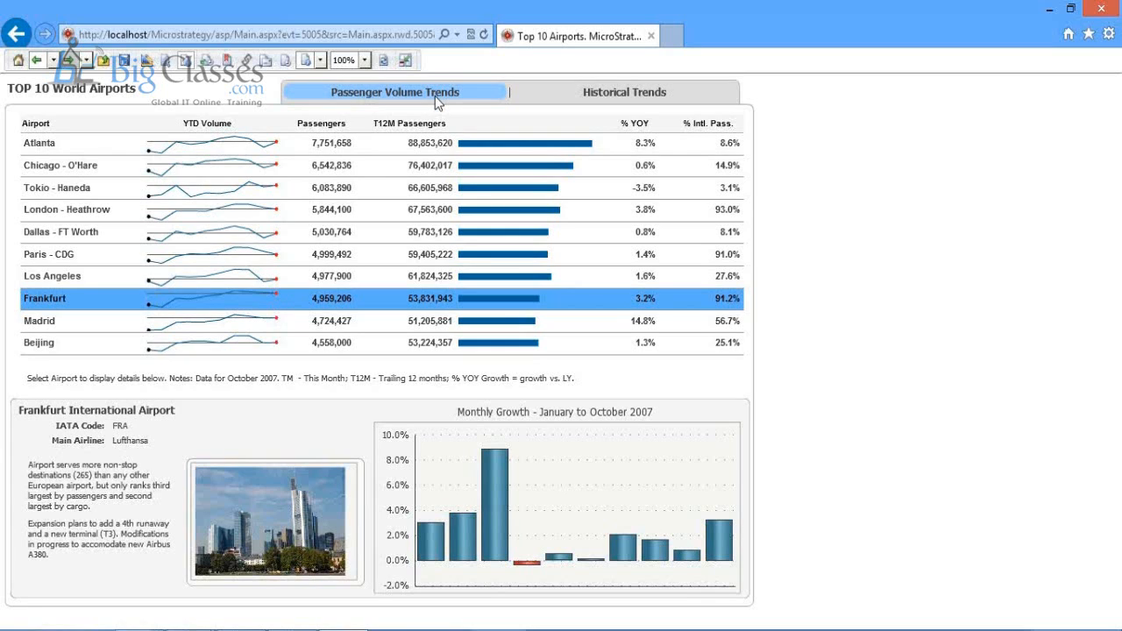
click(406, 60)
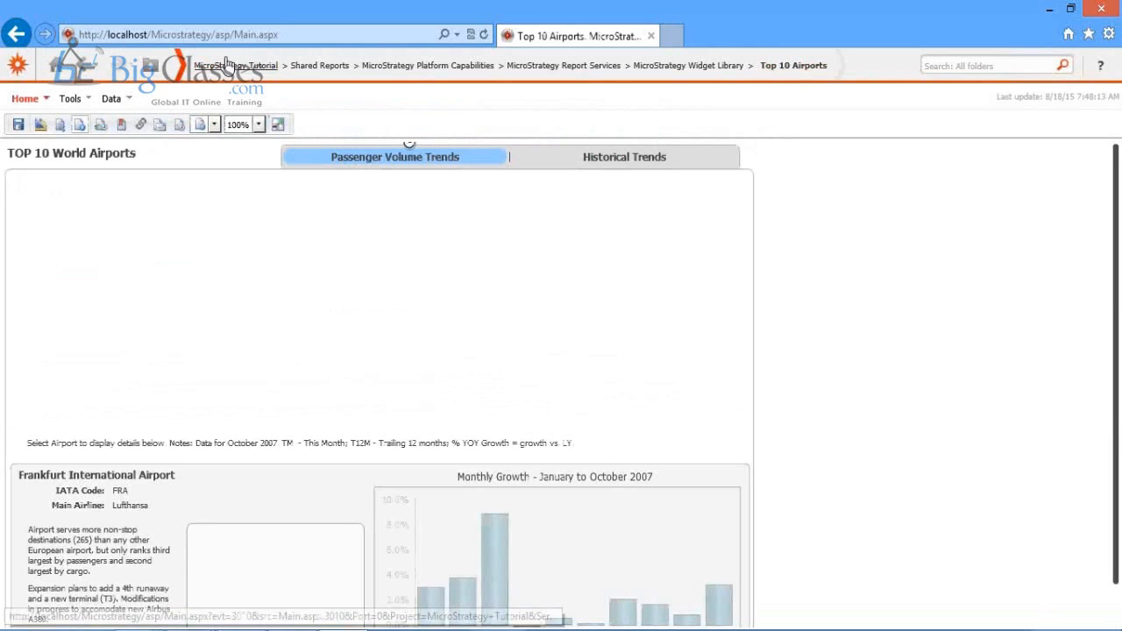
click(226, 65)
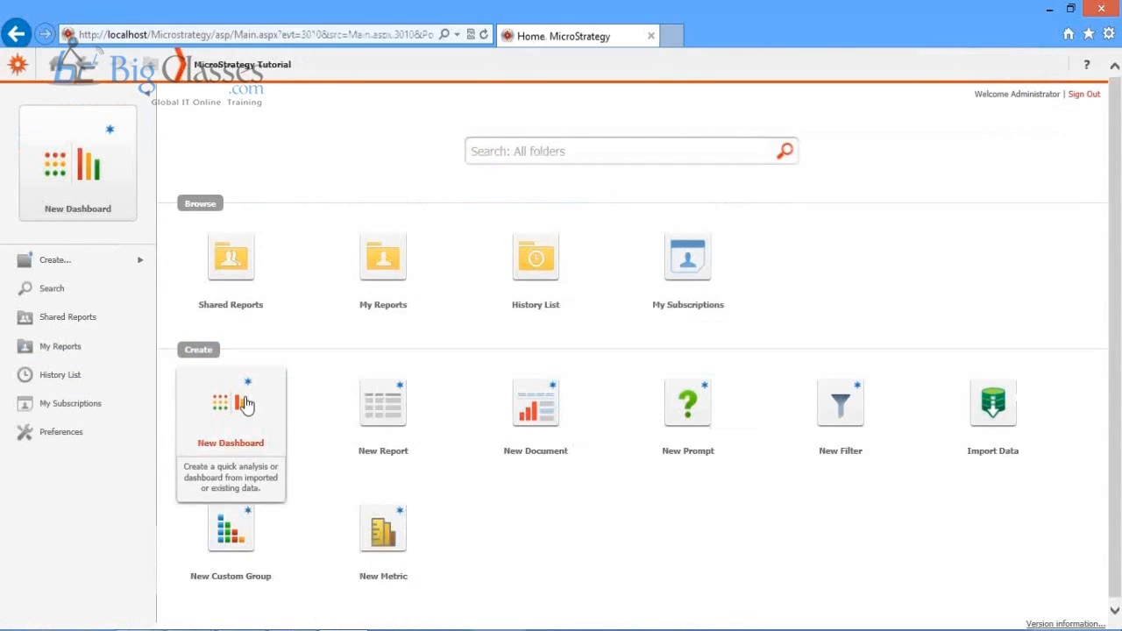
Step: Create a new dashboard using the existing New Intelligent Cube from the Training folder as its dataset
click(246, 403)
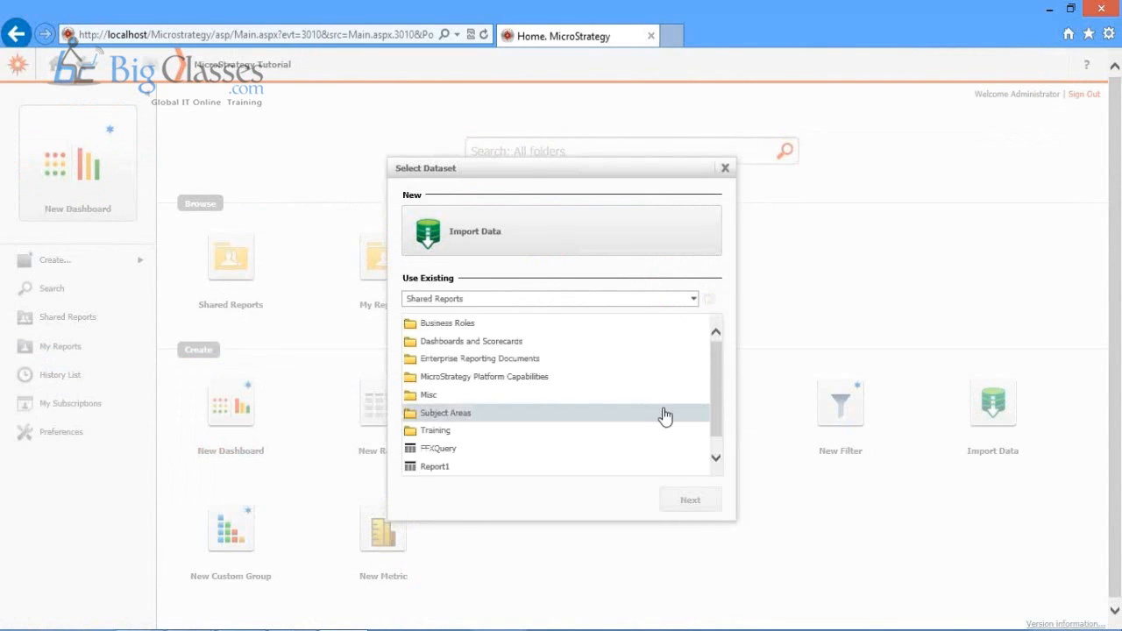
double_click(443, 439)
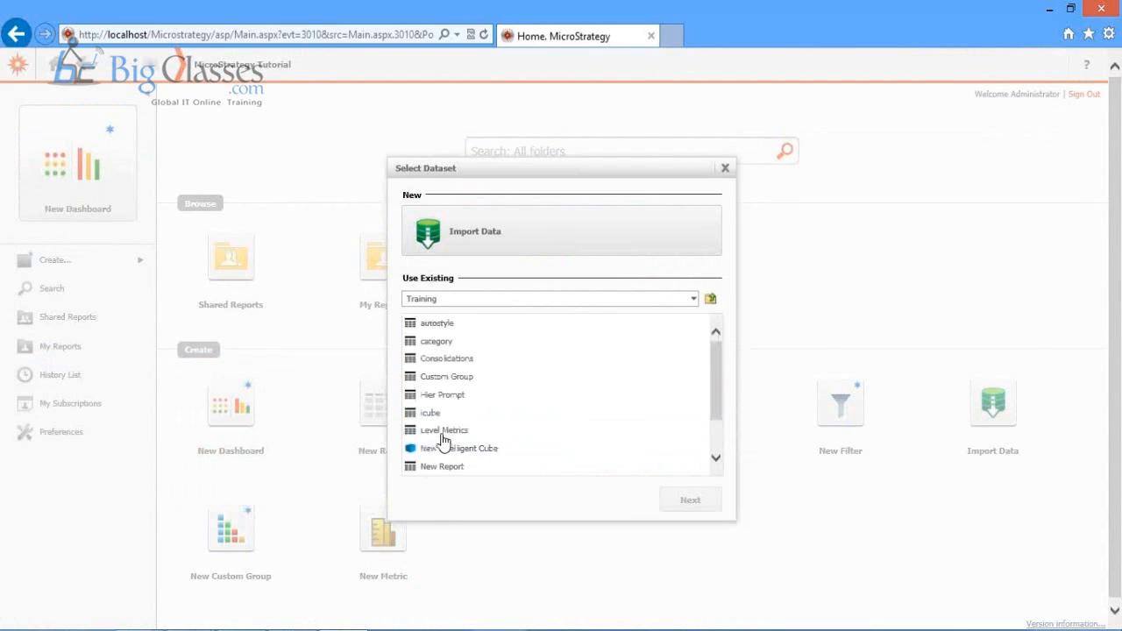
click(450, 449)
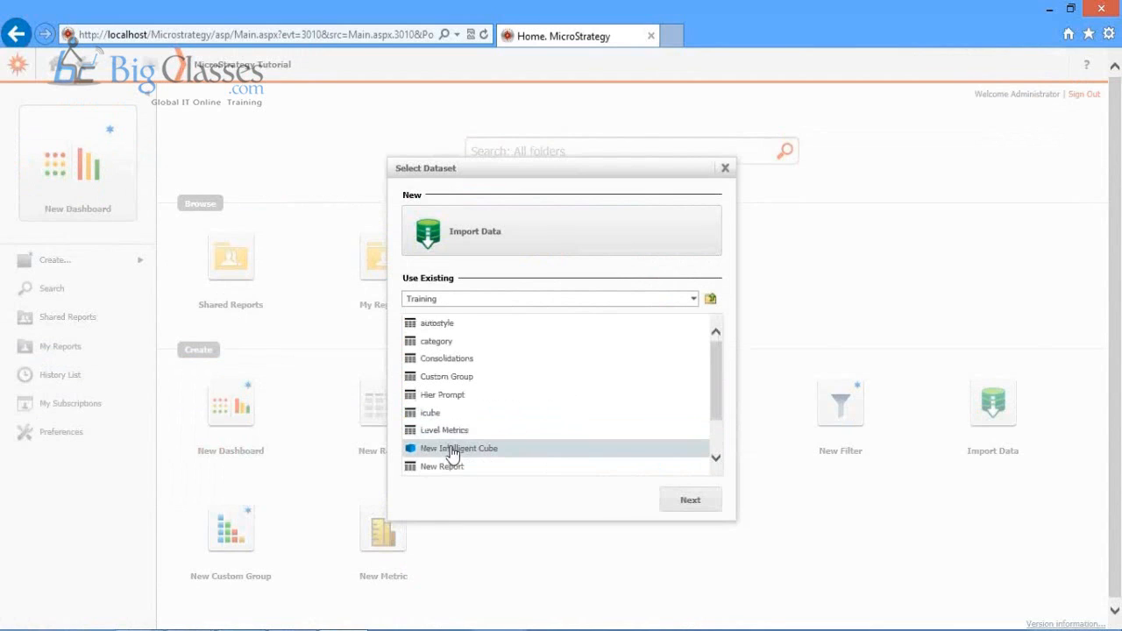
click(694, 507)
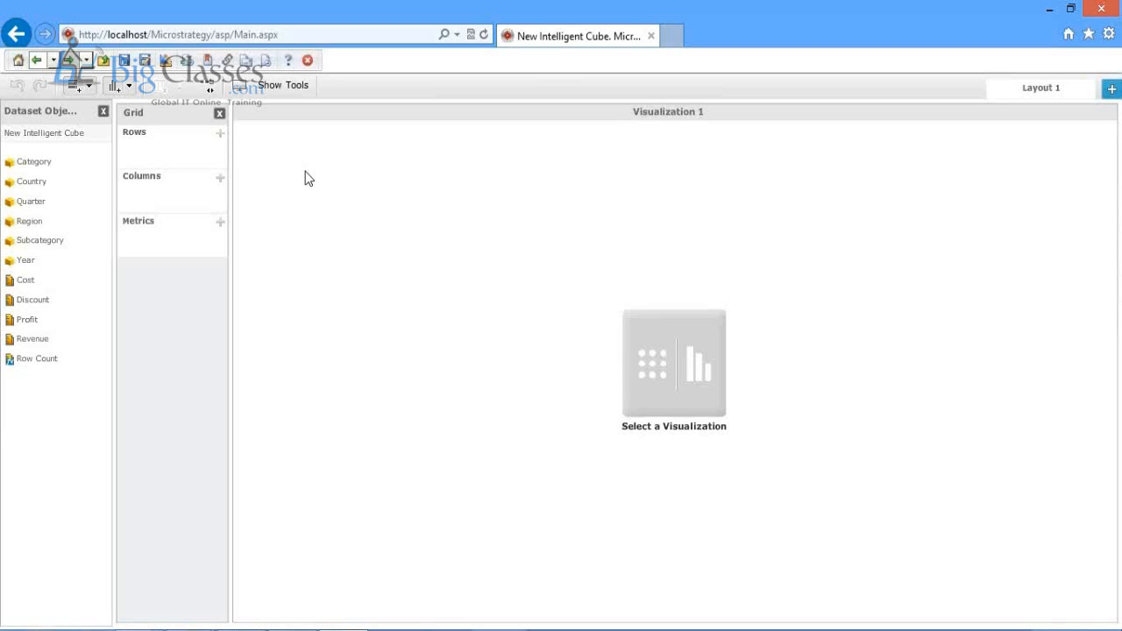
Step: Show the first visualization as a Grid and add Category to its rows below Country
click(663, 374)
click(455, 266)
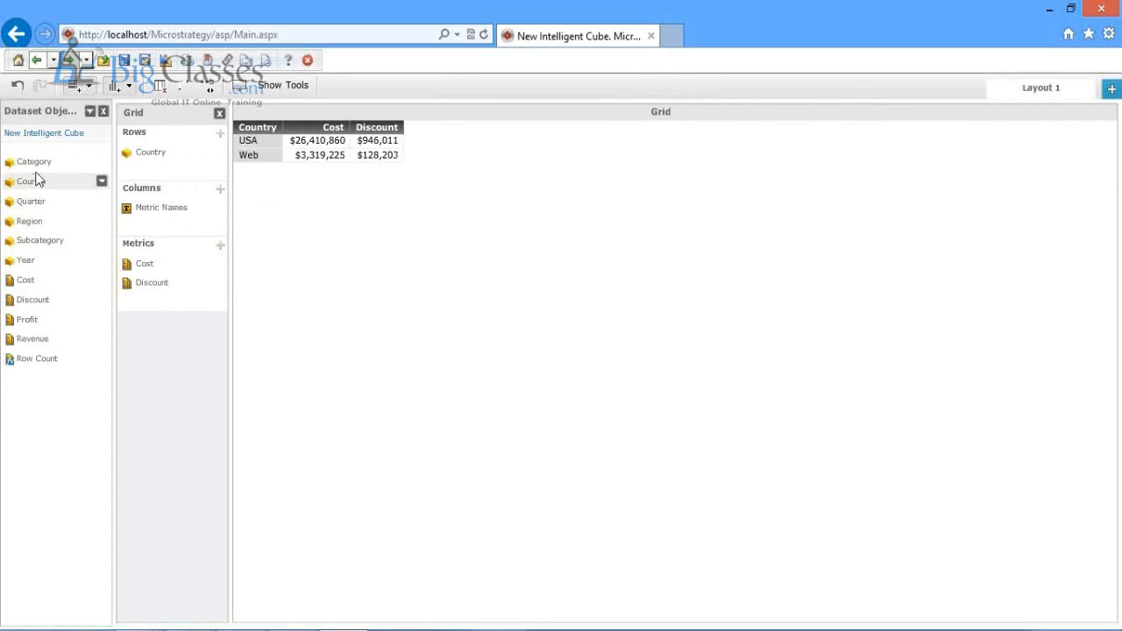
drag(34, 164, 149, 175)
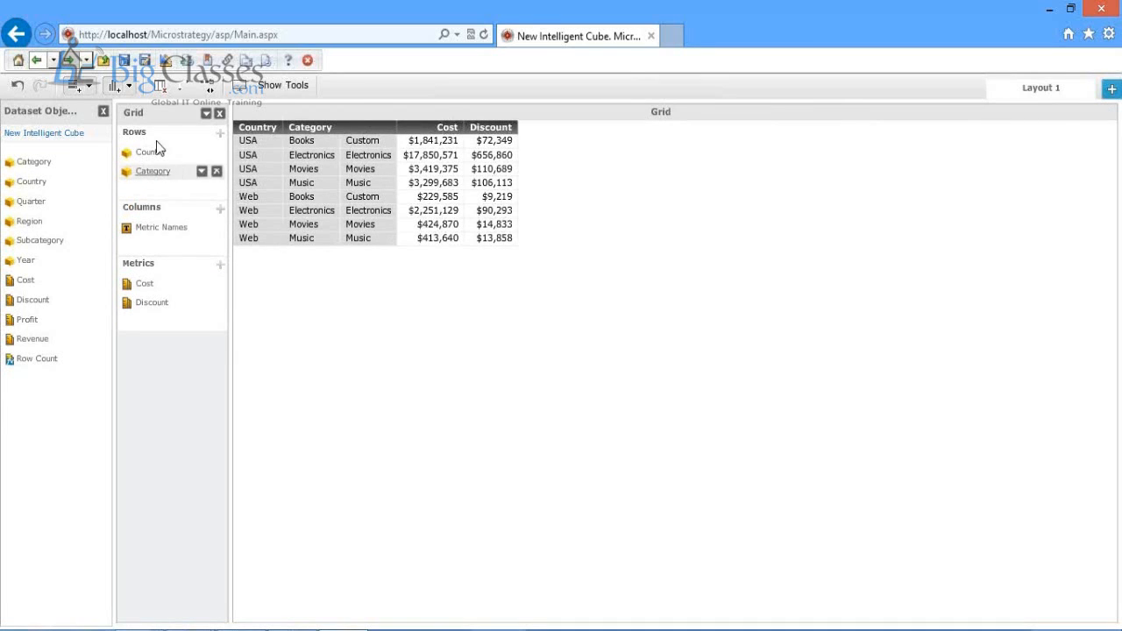
Step: Insert a second visualization as a Heat Map grouped by Category and Subcategory, with Country removed from the grouping
click(114, 88)
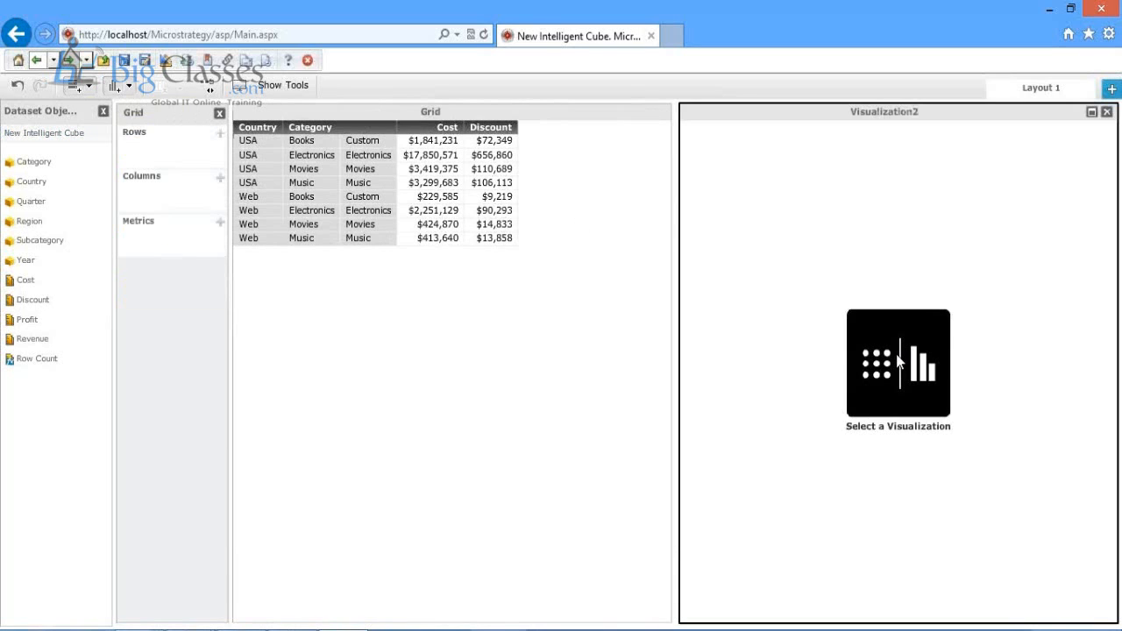
click(897, 362)
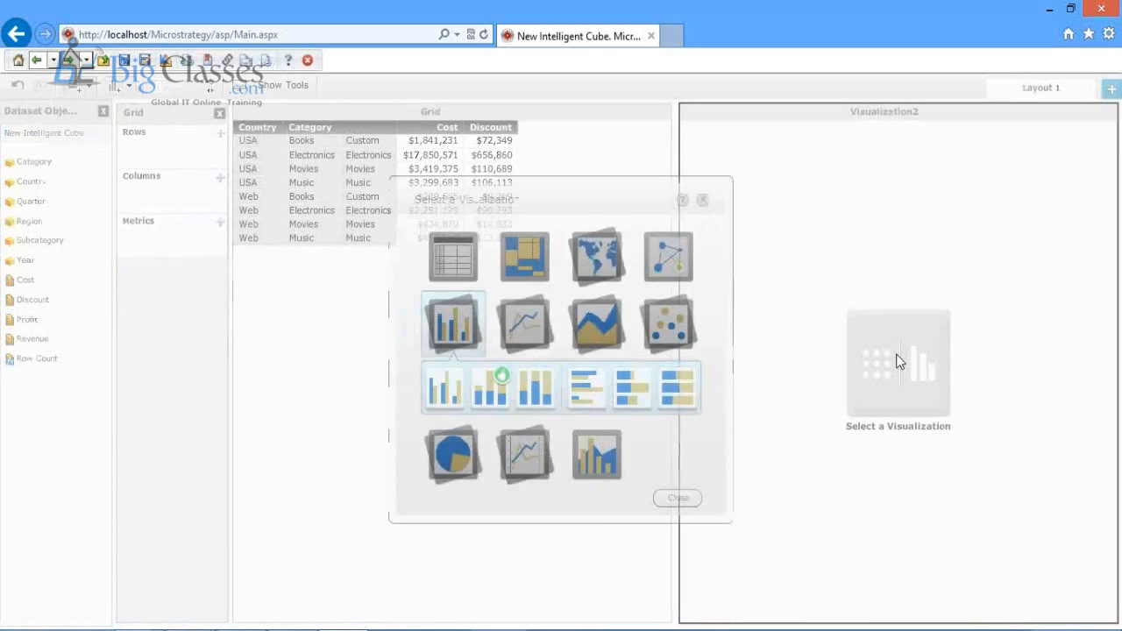
click(522, 265)
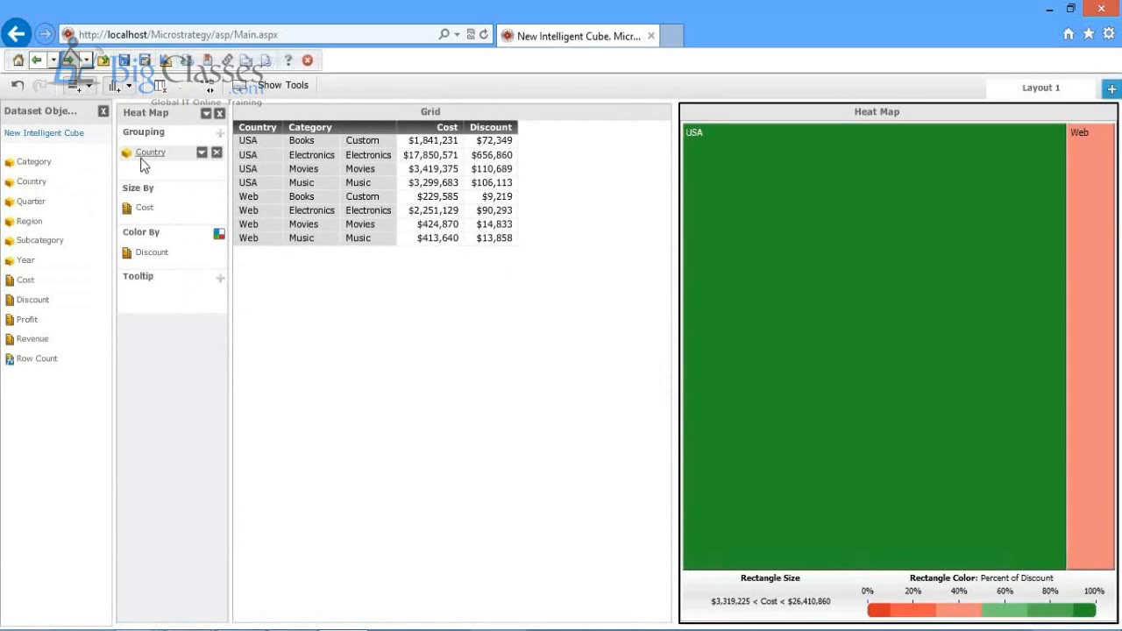
mouse_move(143, 165)
mouse_down()
mouse_move(48, 181)
mouse_move(46, 197)
mouse_move(50, 166)
mouse_move(131, 163)
mouse_move(158, 177)
mouse_up()
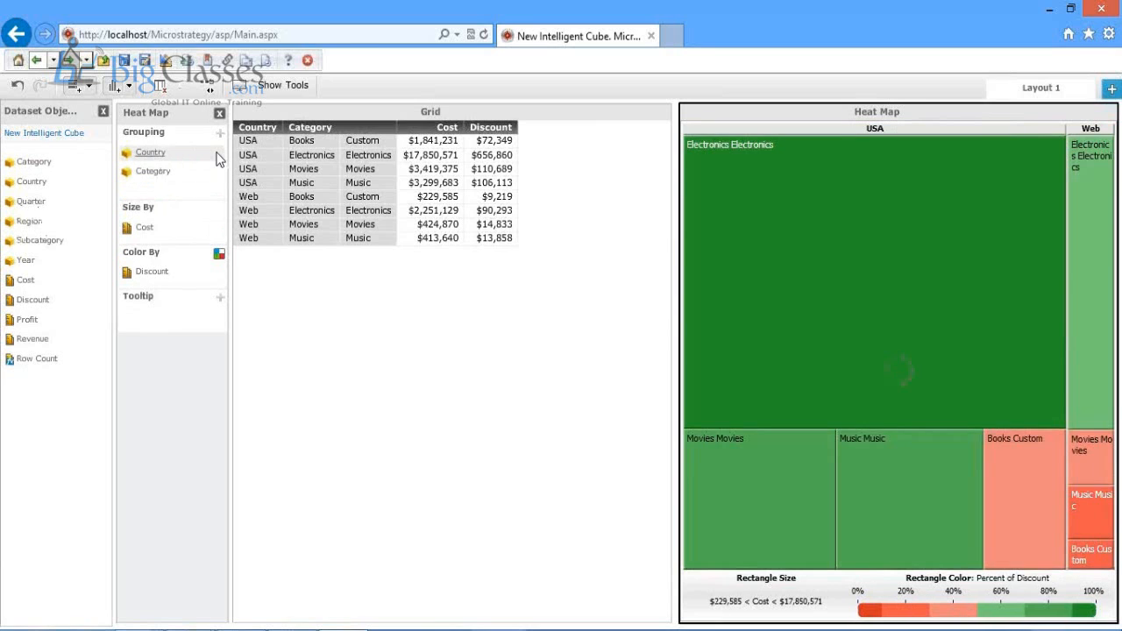
click(218, 154)
drag(55, 250, 184, 178)
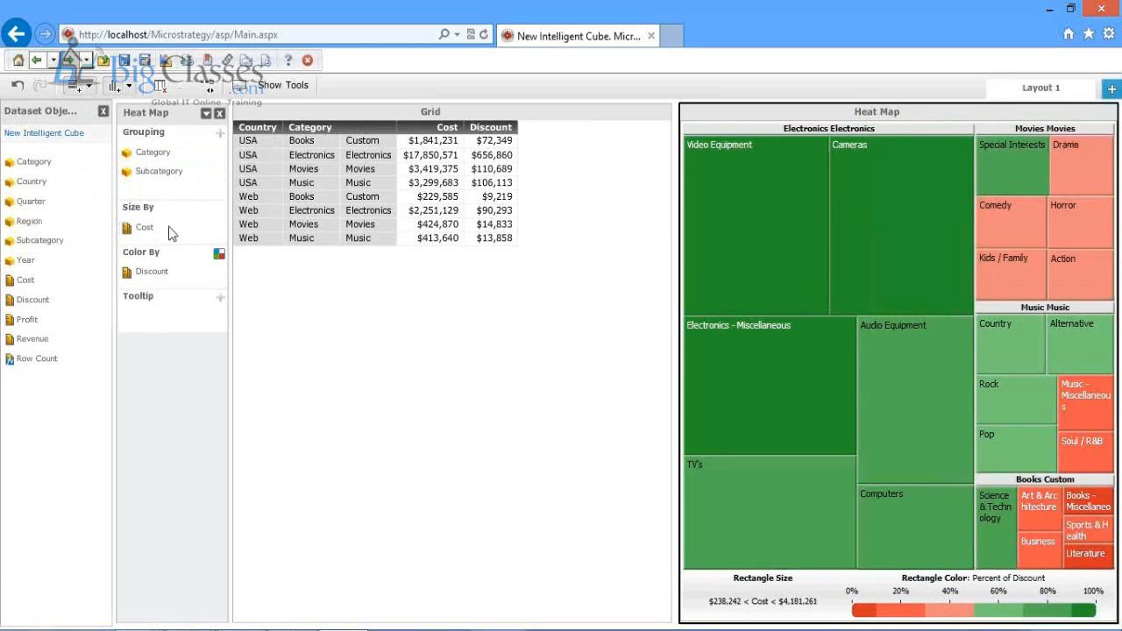
Step: Color the heat map by Revenue instead of Discount
mouse_move(155, 274)
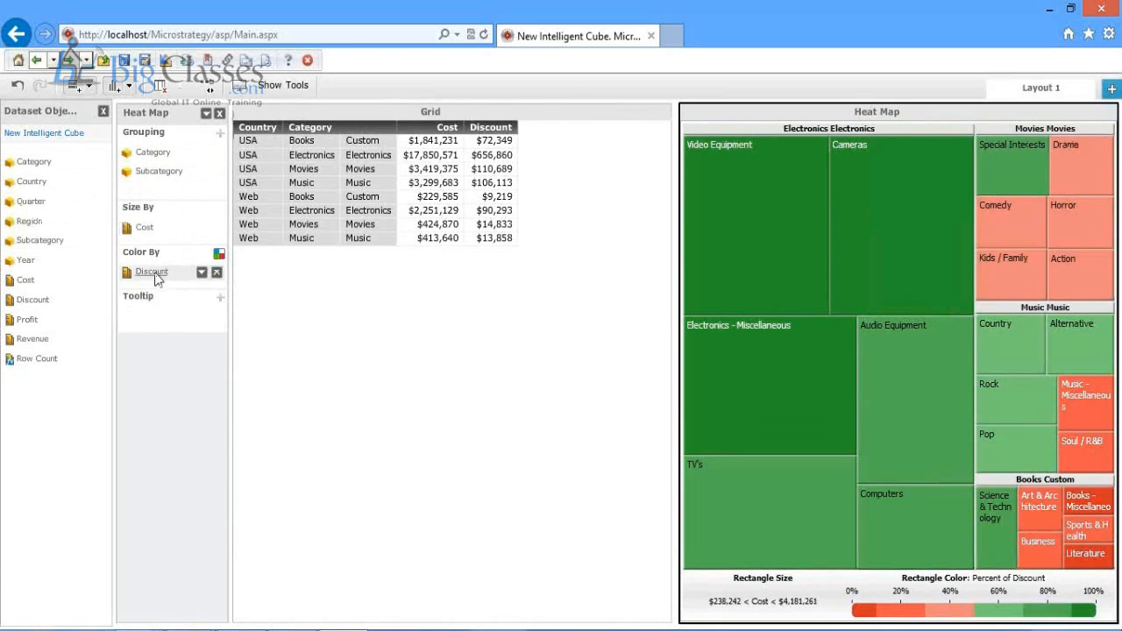
click(217, 274)
drag(37, 349, 166, 275)
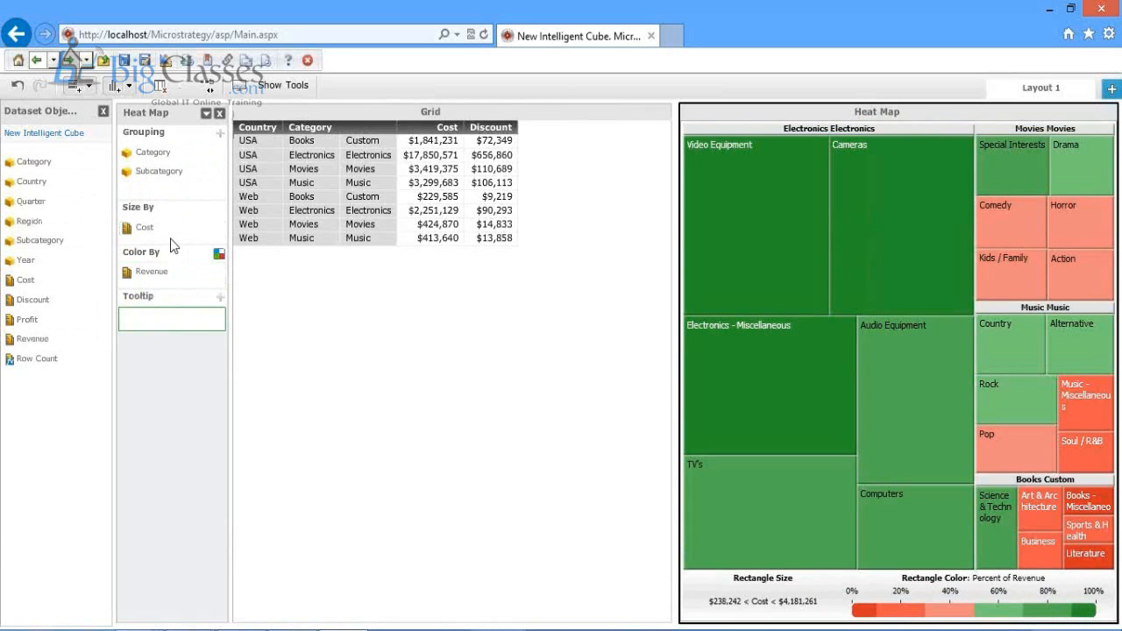
Step: Replace the heat map's metrics so its rectangles are sized by Revenue and colored by Profit
mouse_move(173, 241)
click(216, 230)
mouse_move(144, 273)
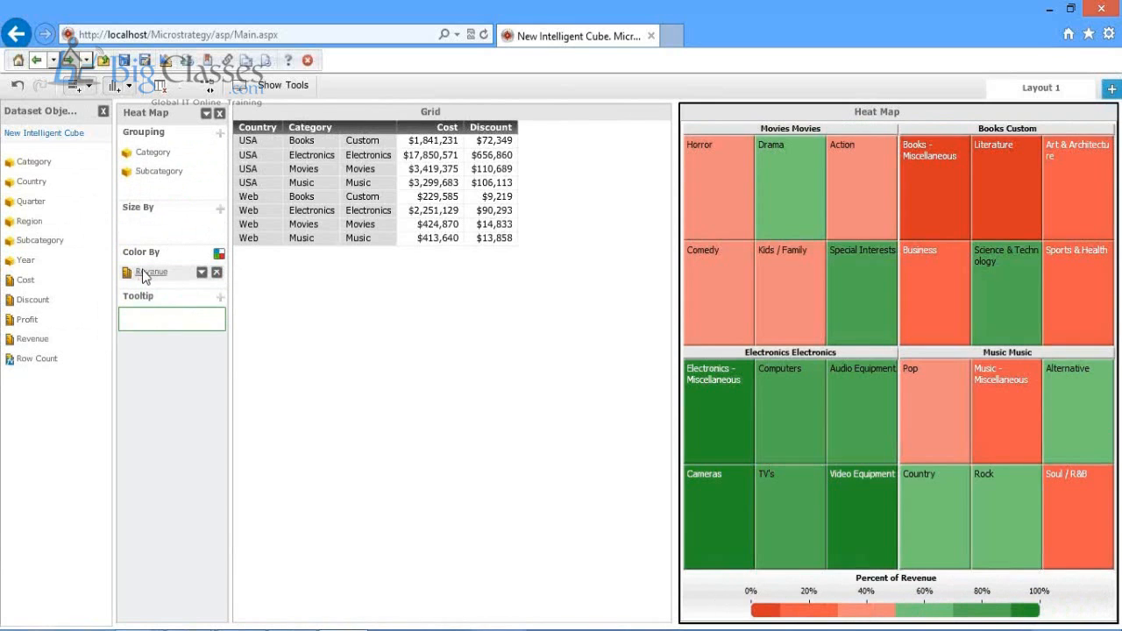
click(220, 275)
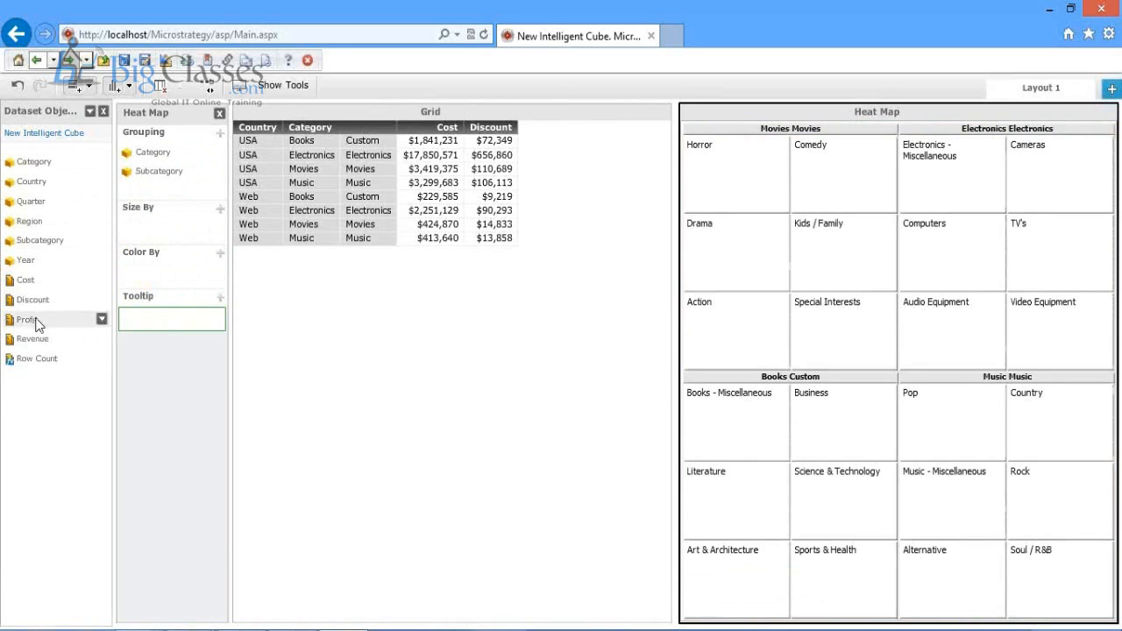
drag(37, 340, 140, 228)
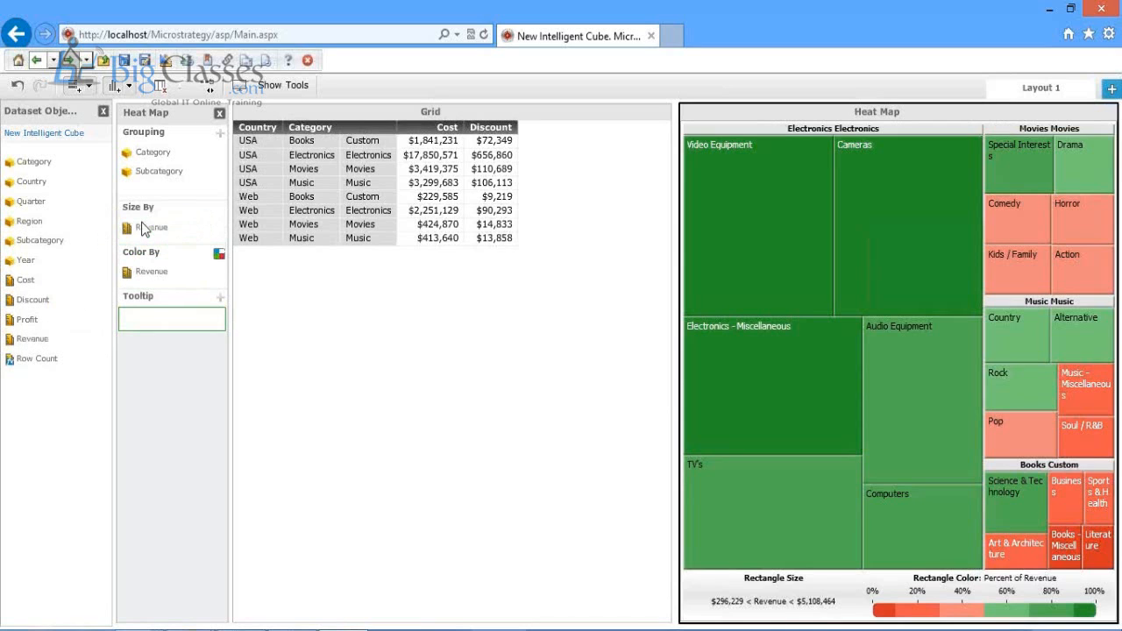
drag(30, 325, 144, 271)
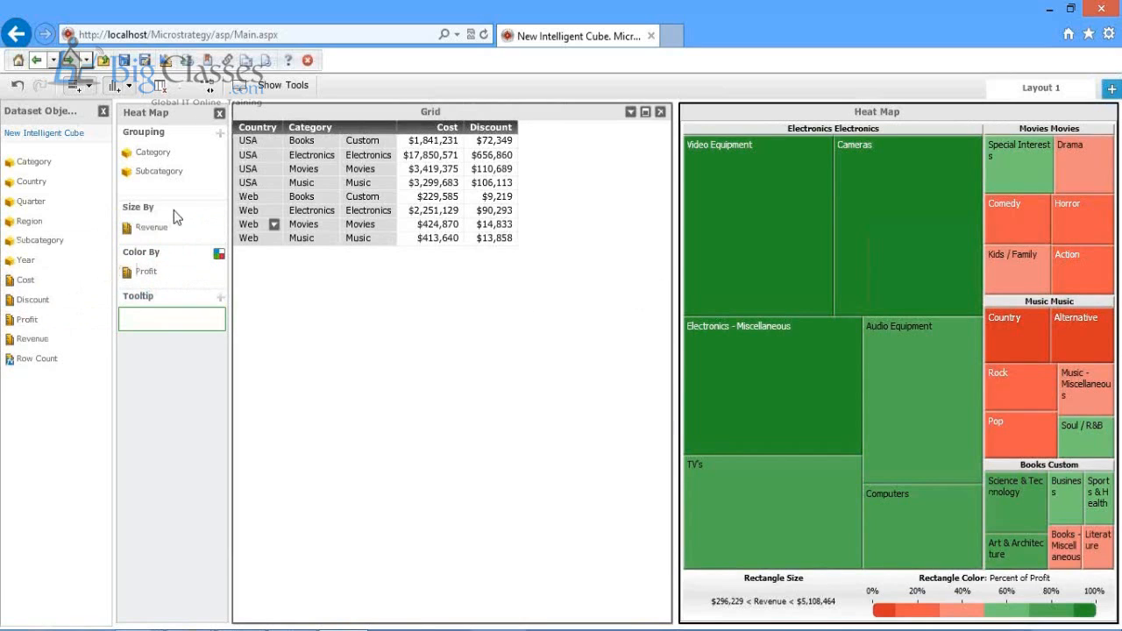
Step: Replace Subcategory with Region in the heat map's grouping and widen the heat map beside the grid
mouse_move(157, 180)
mouse_down()
mouse_move(31, 224)
mouse_move(182, 201)
mouse_move(158, 173)
mouse_up()
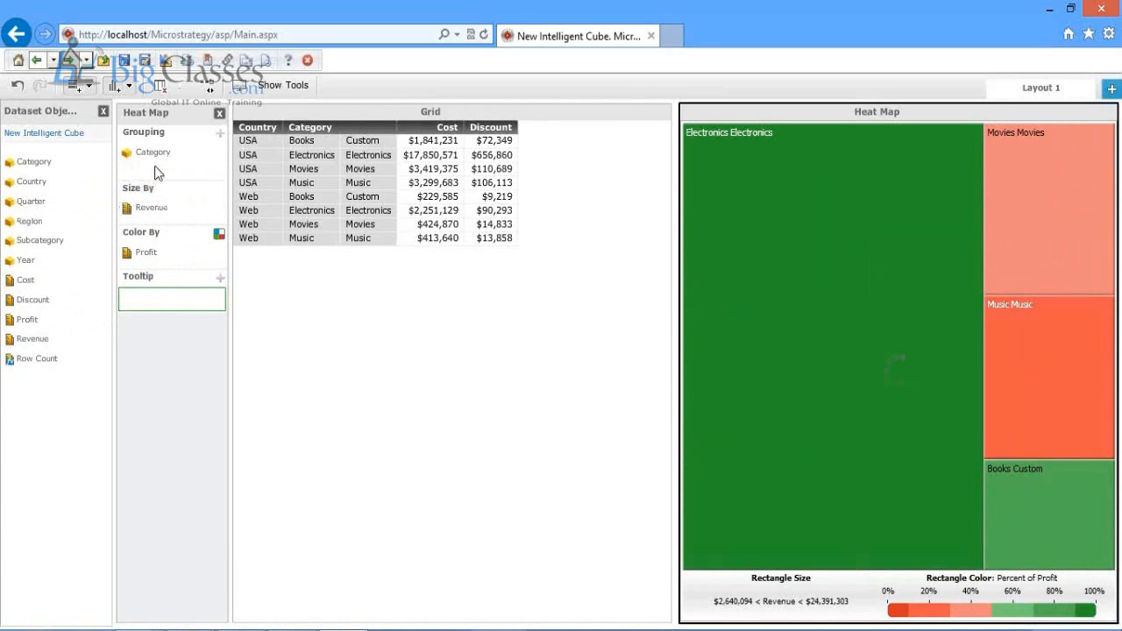
drag(674, 256, 576, 256)
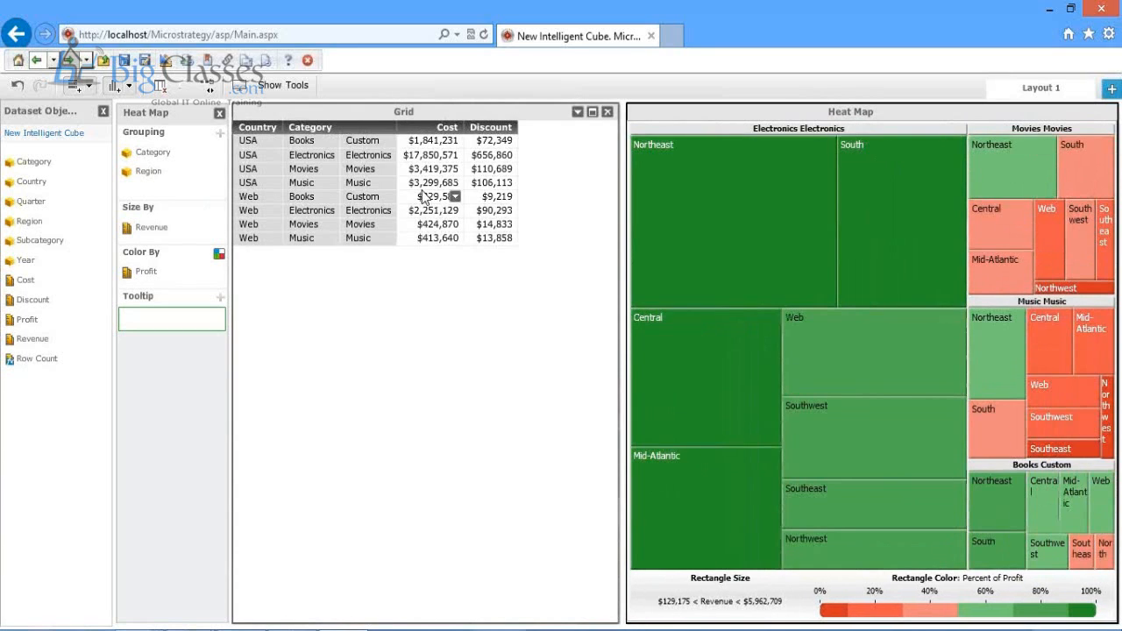
mouse_move(845, 241)
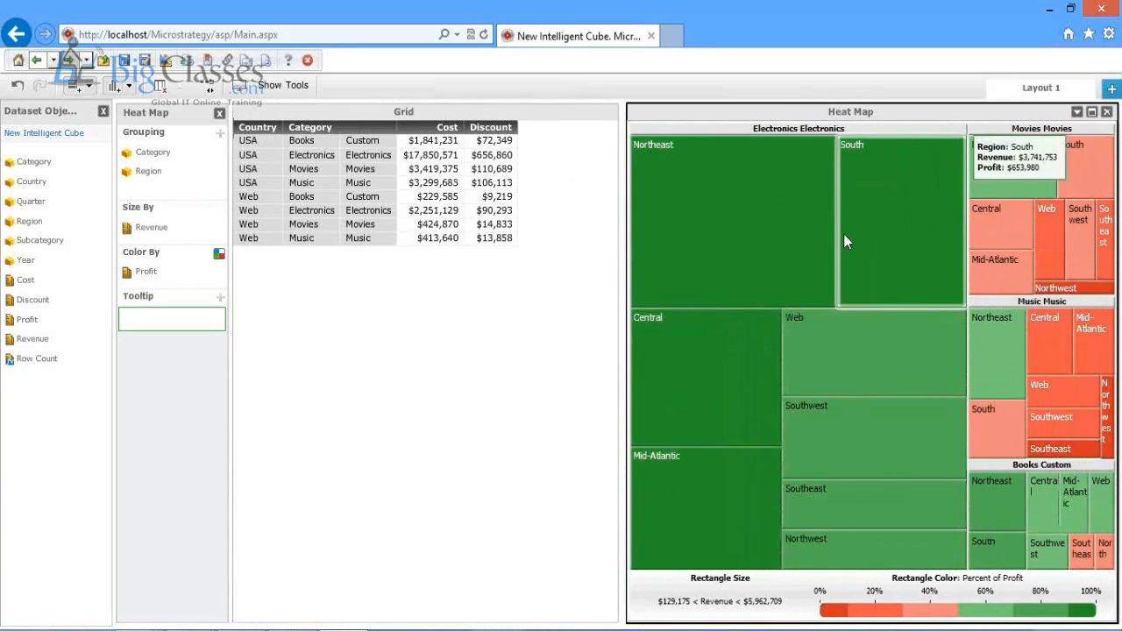
mouse_move(826, 199)
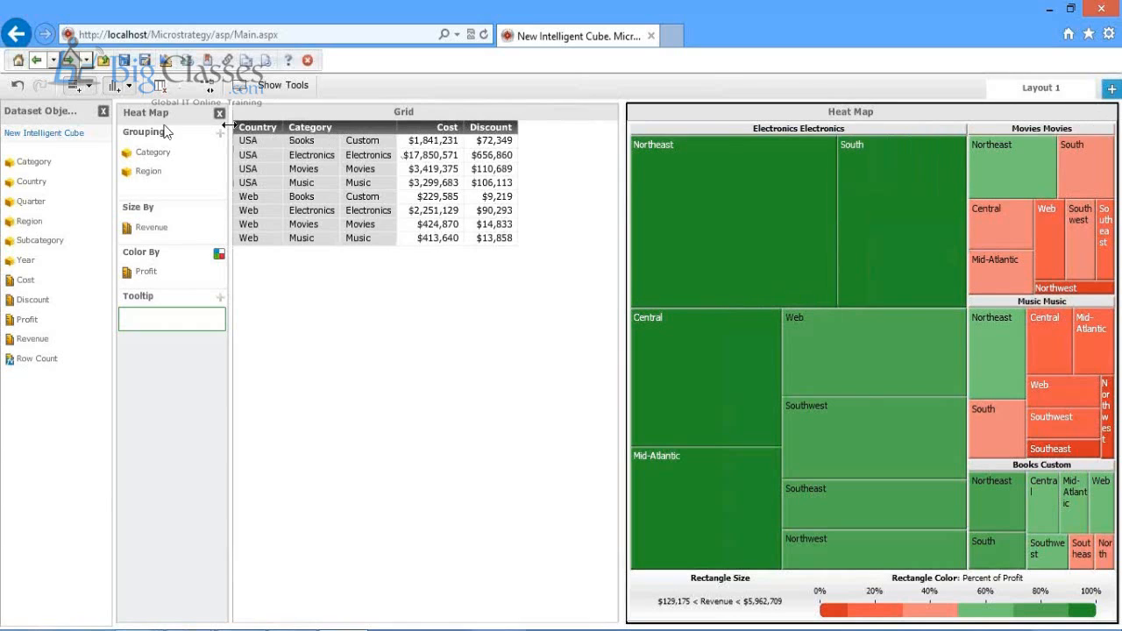
Step: Insert a third visualization, place it beneath the grid, and resize the panes to widen the grid and enlarge the new one
click(115, 91)
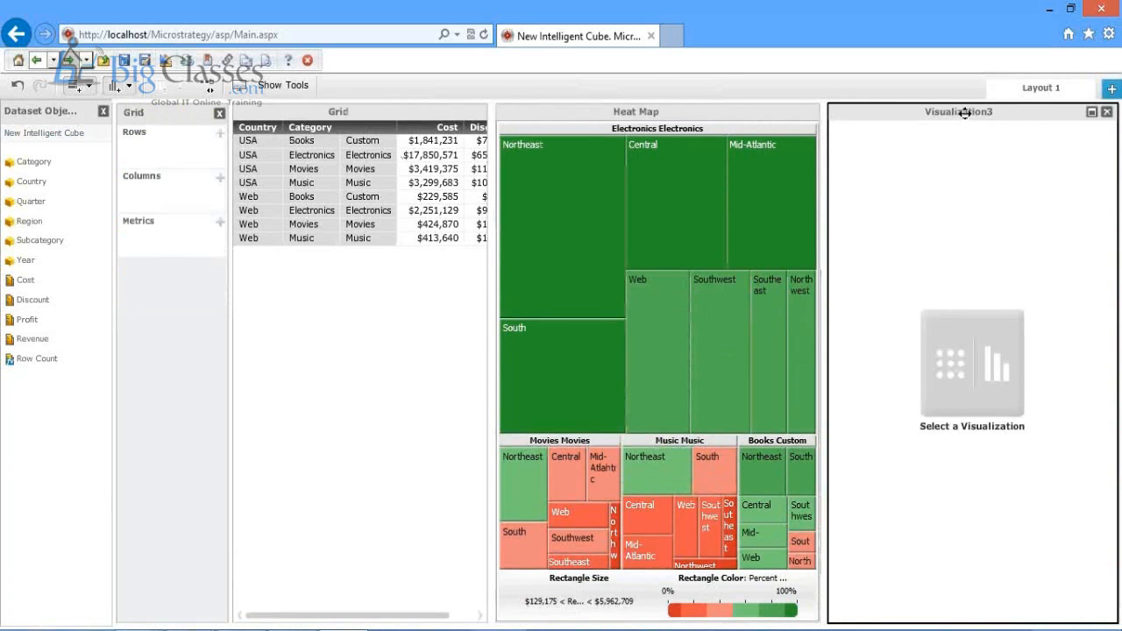
drag(964, 112, 696, 268)
drag(844, 456, 331, 530)
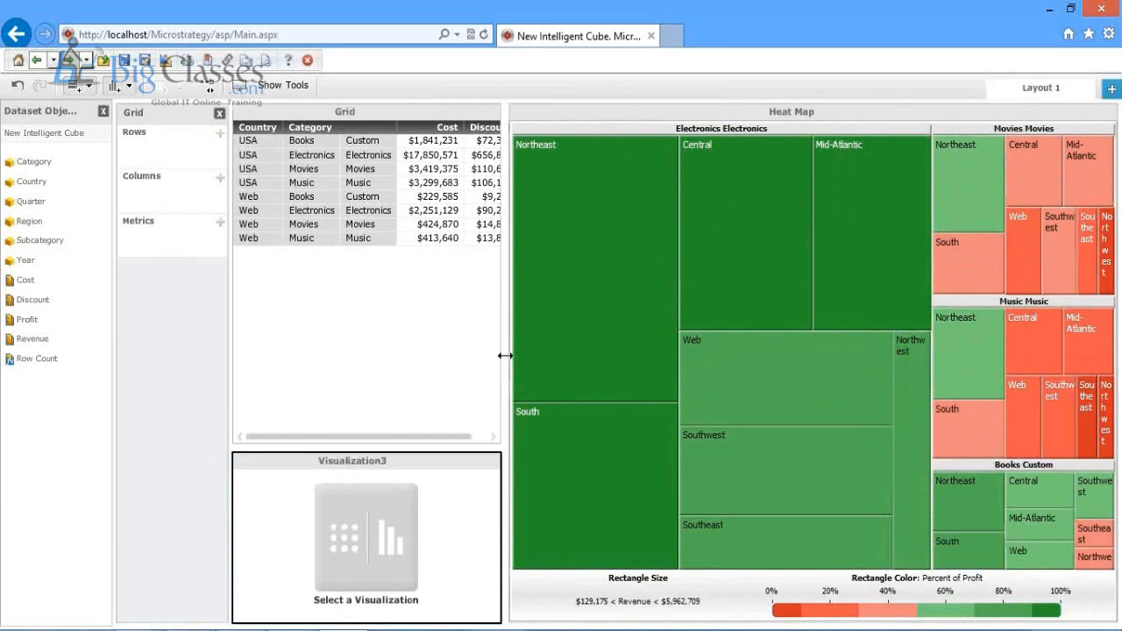
drag(504, 355, 645, 369)
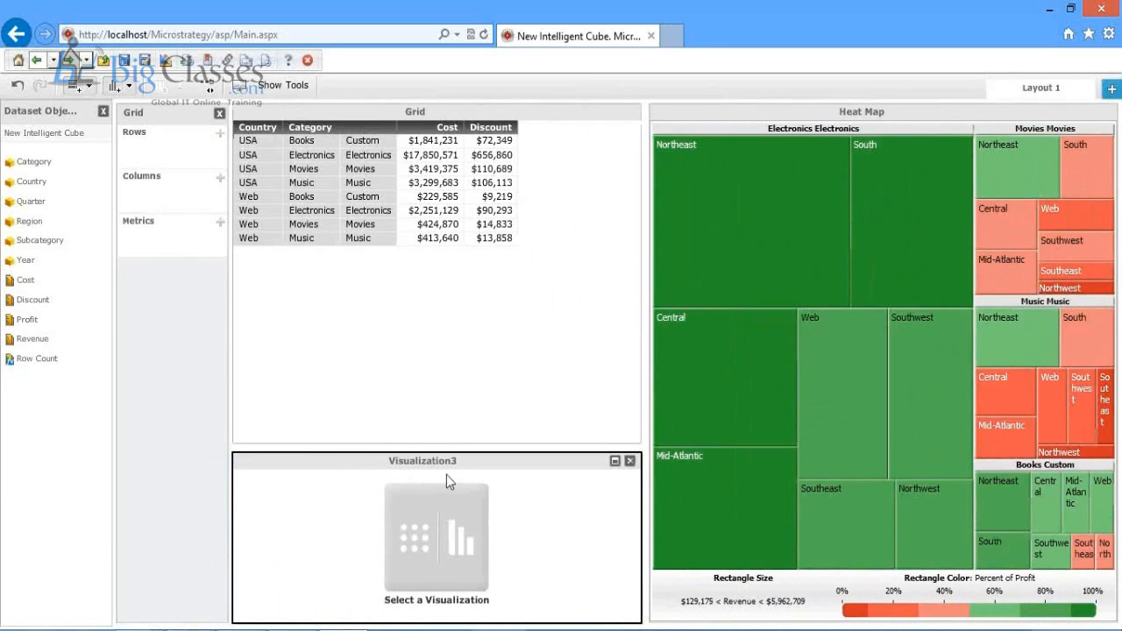
drag(449, 449, 434, 307)
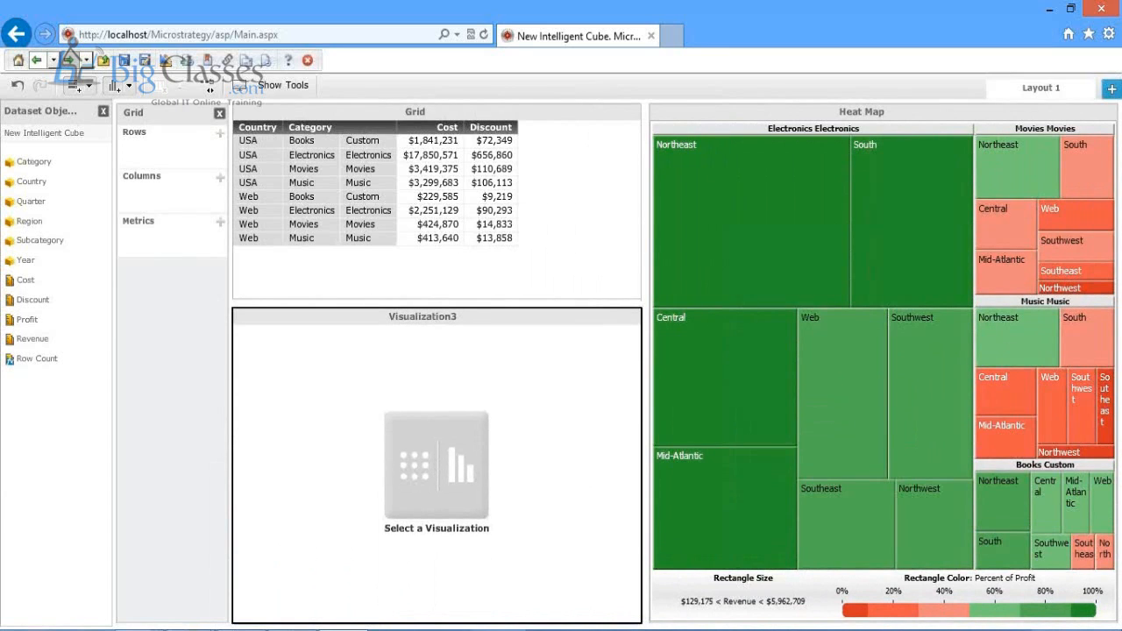
Step: Show the third visualization as a Vertical Bar - Clustered graph
click(443, 460)
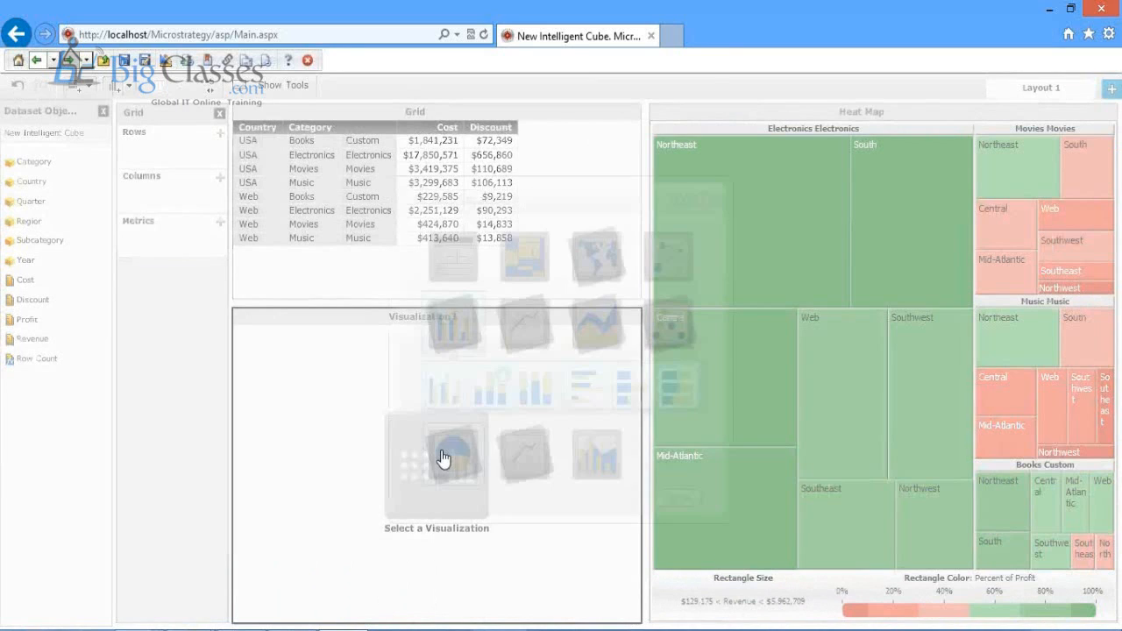
click(443, 384)
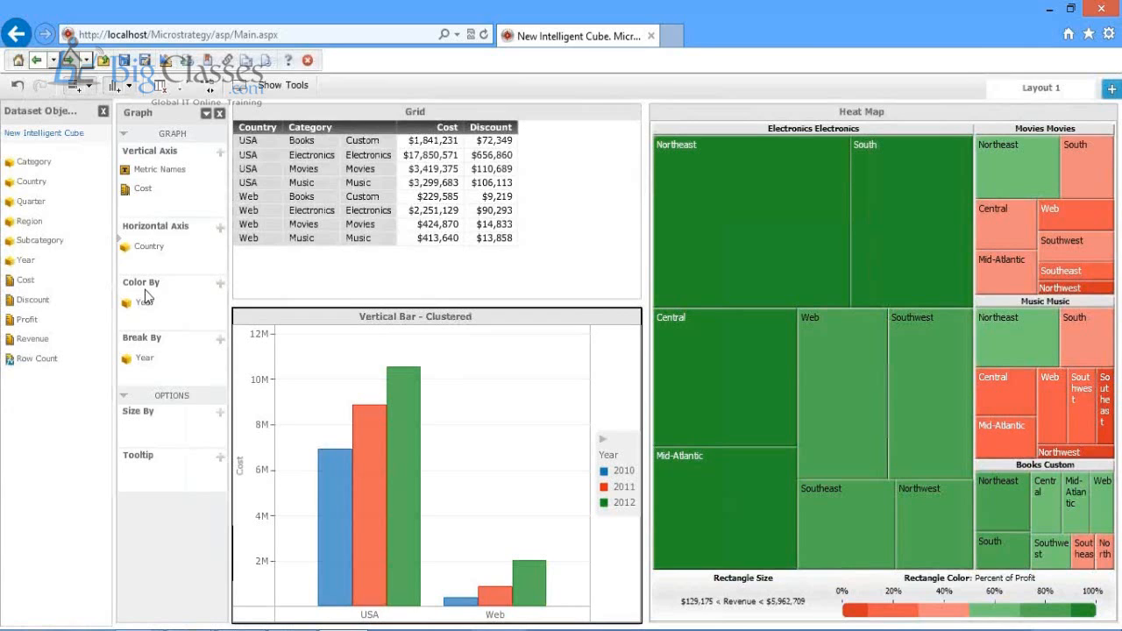
click(238, 92)
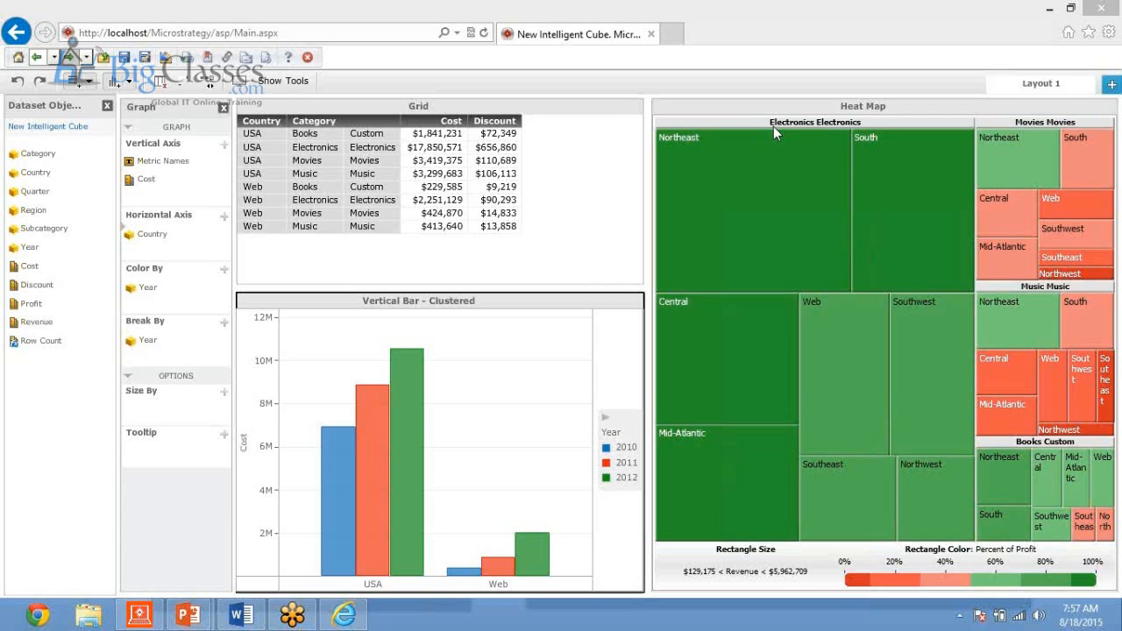
Step: Switch through the Microstrategy Objects slide to the MicroStrategy Training Content document in Word and highlight the MicroStrategy Architect topic
key(alt+Tab)
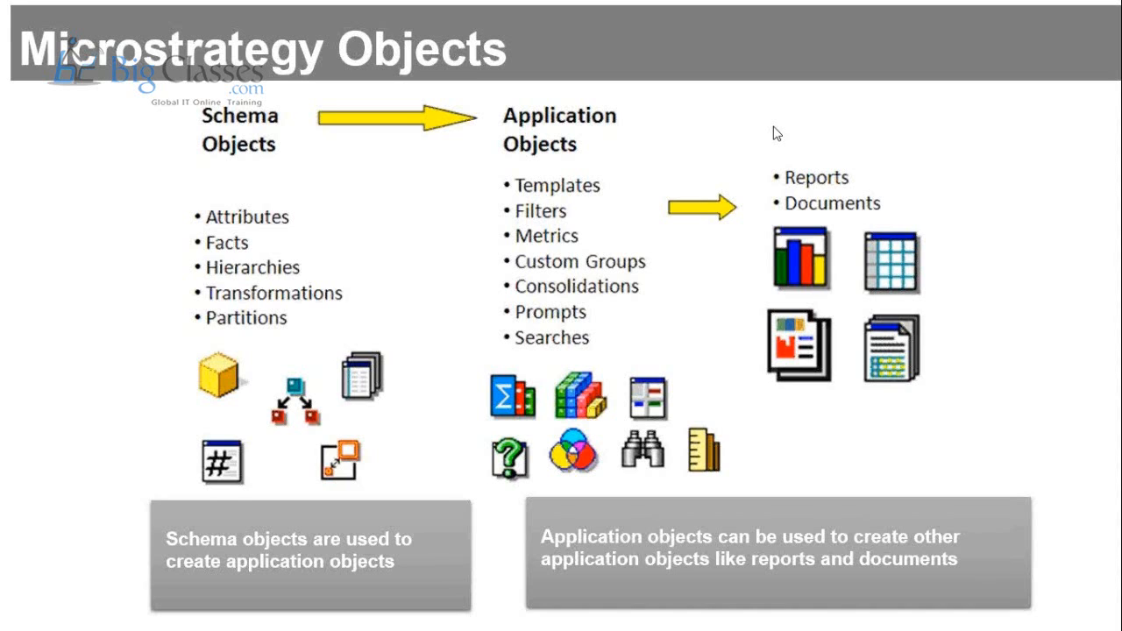
key(alt+Tab)
key(alt+Tab)
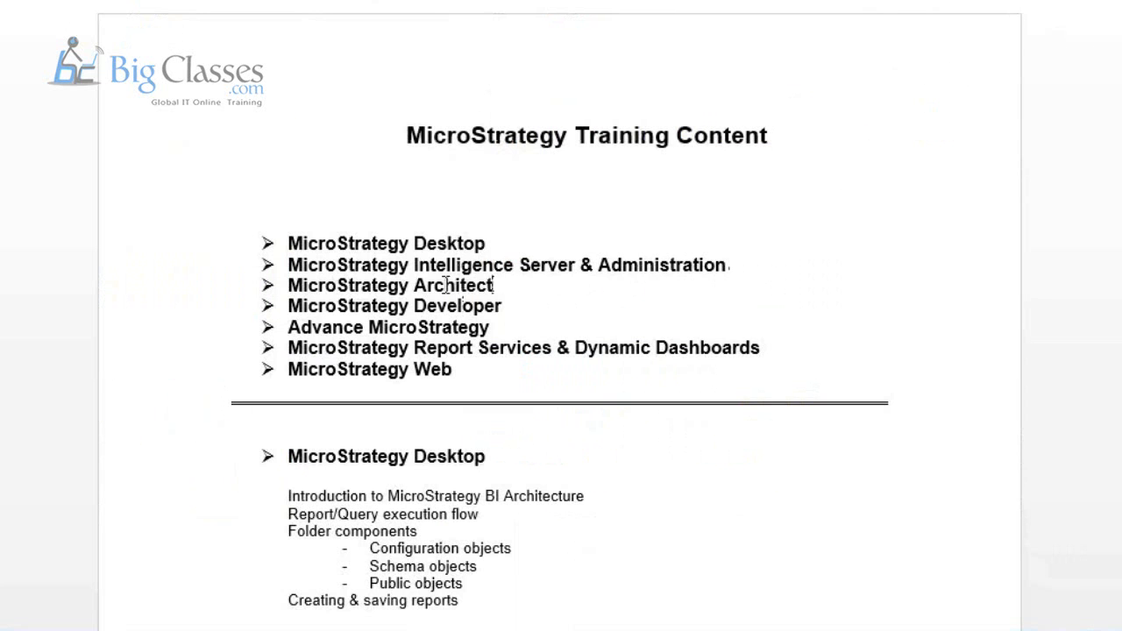
drag(496, 285, 288, 285)
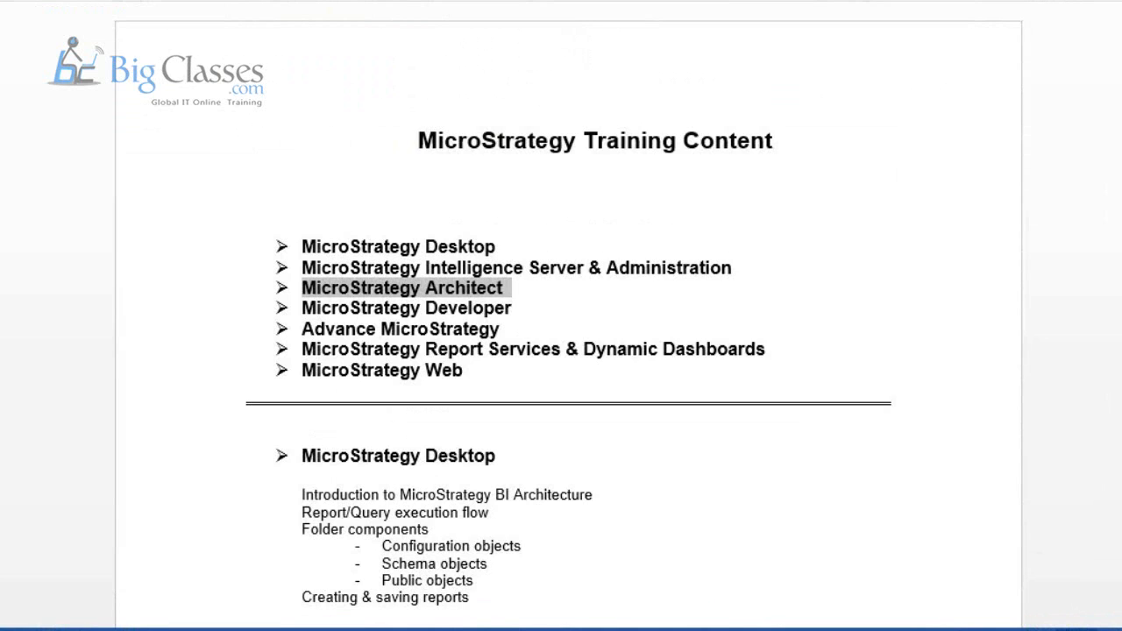
Step: Review the course topics listed under the Desktop, Intelligence Server & Administration, Architect and Developer sections
scroll(569, 316, down, 1)
scroll(569, 315, down, 10)
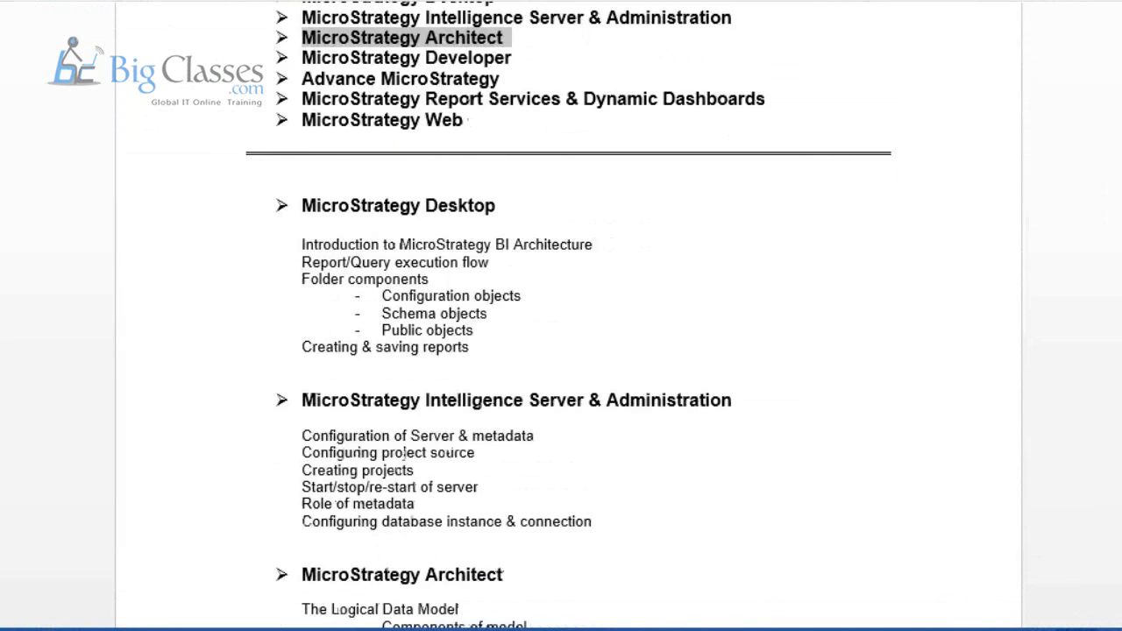
scroll(569, 316, down, 6)
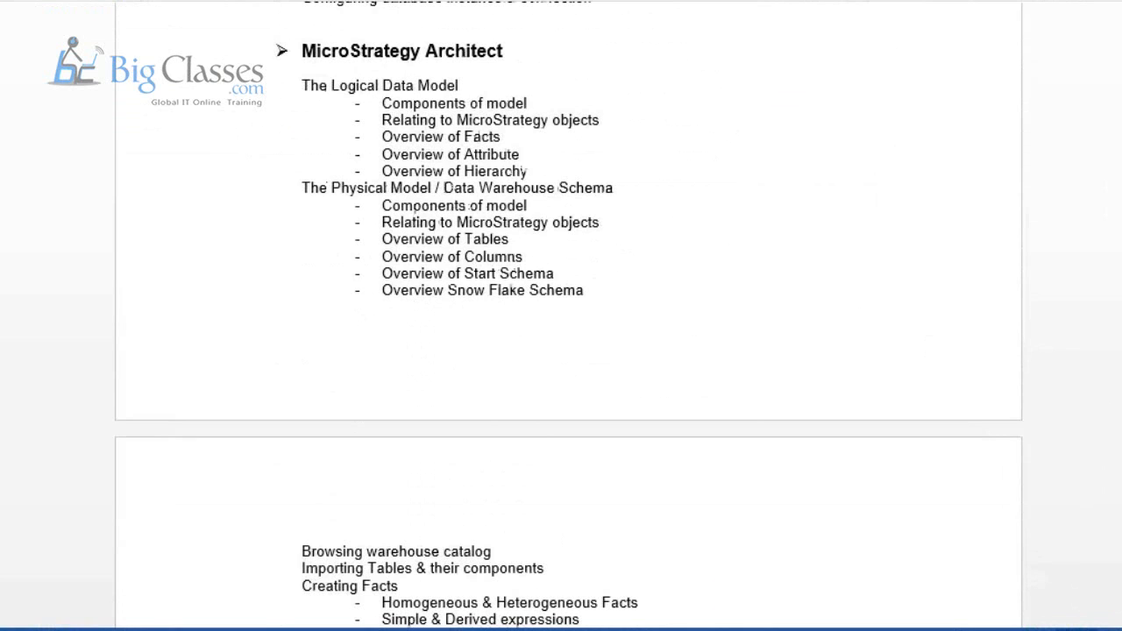
scroll(569, 316, down, 10)
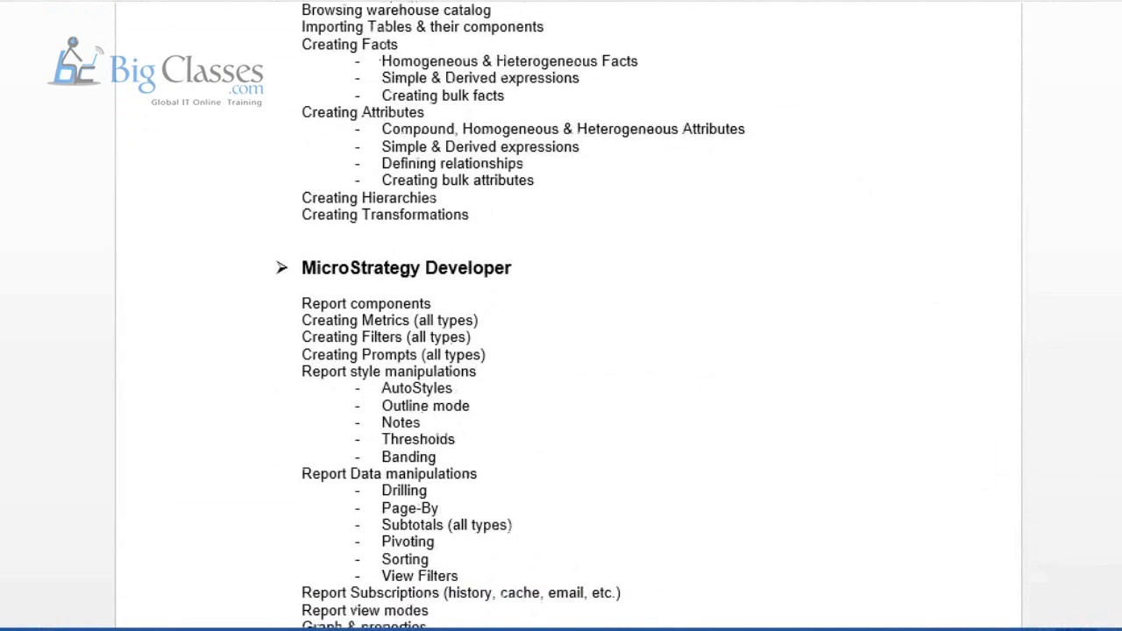